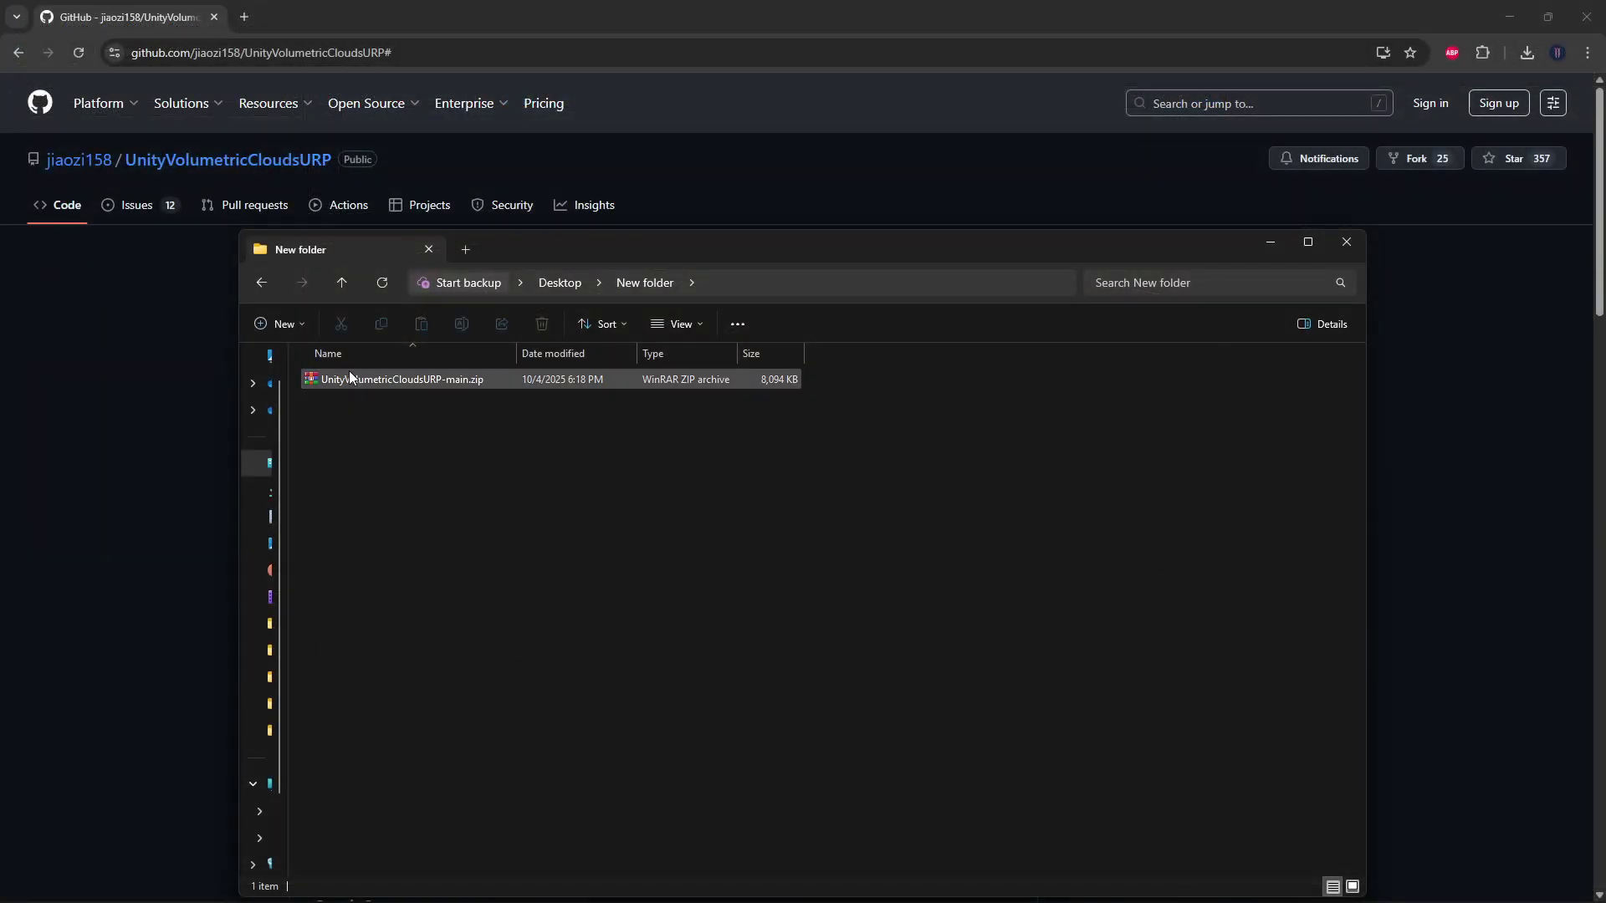
- Extract the repository zip to its own folder with WinRAR and delete the archive
left_click(347, 379)
right_click(347, 379)
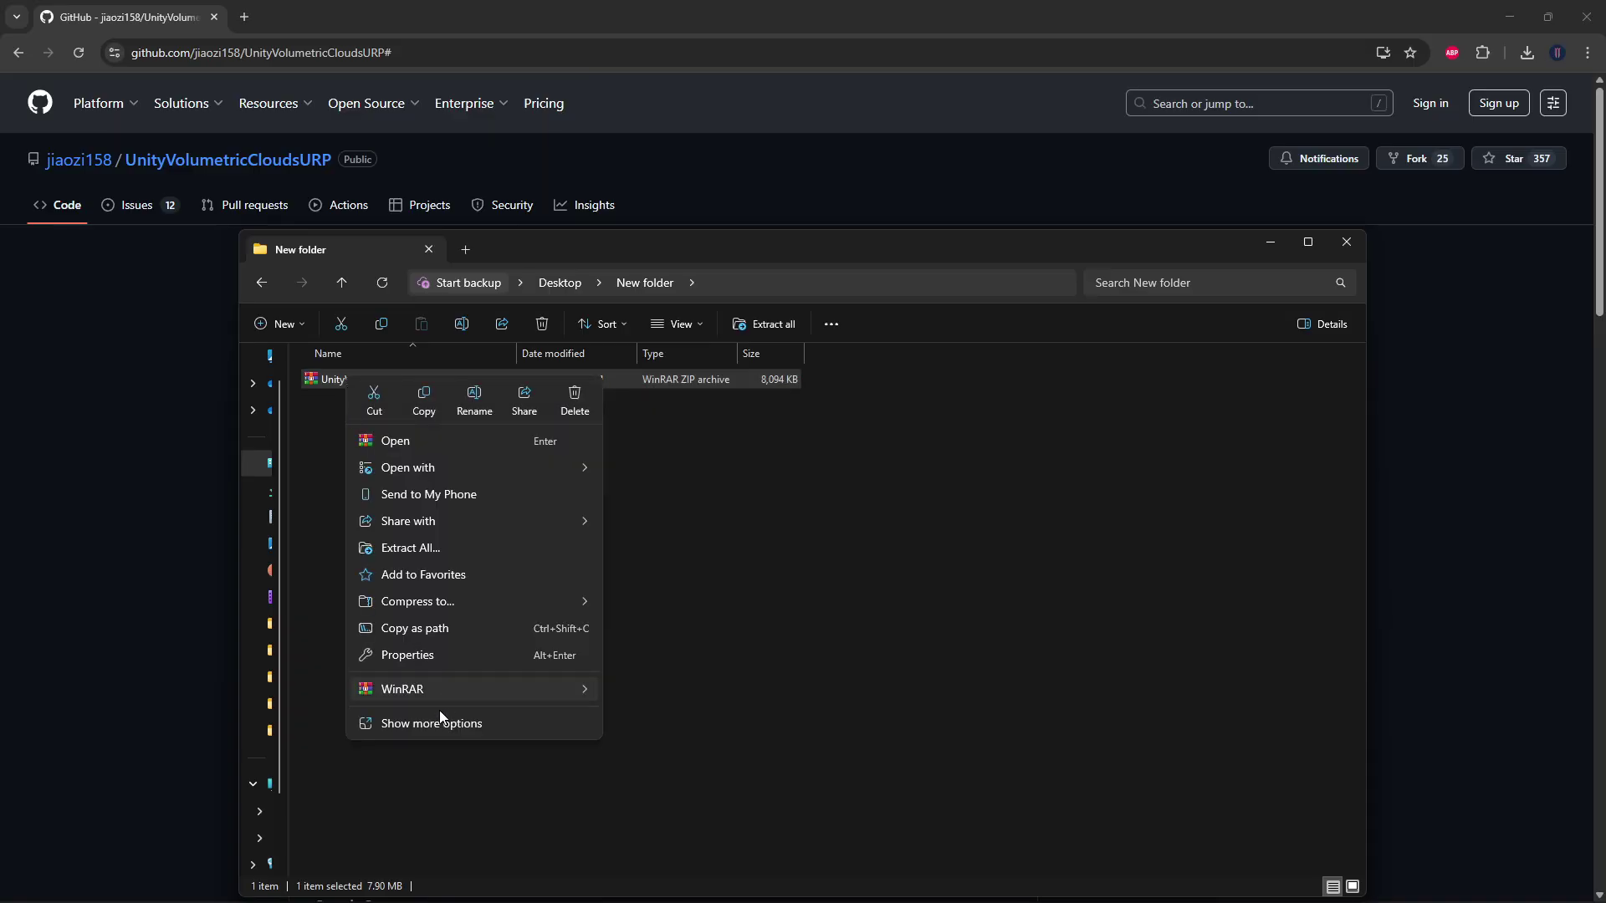
mouse_move(449, 692)
left_click(746, 746)
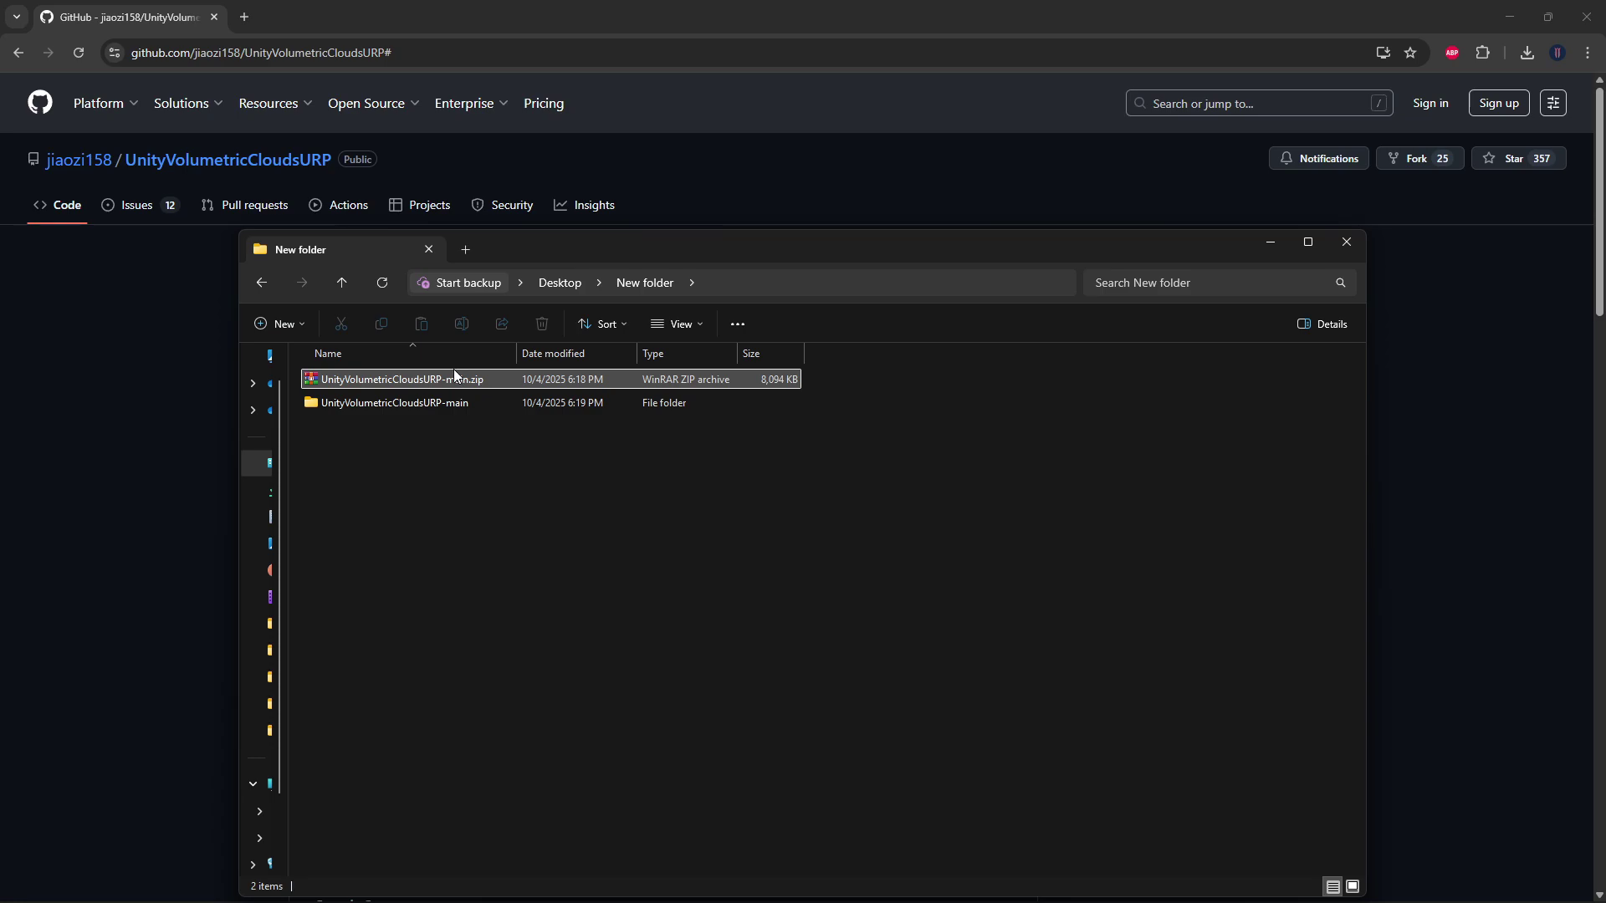
key("Delete")
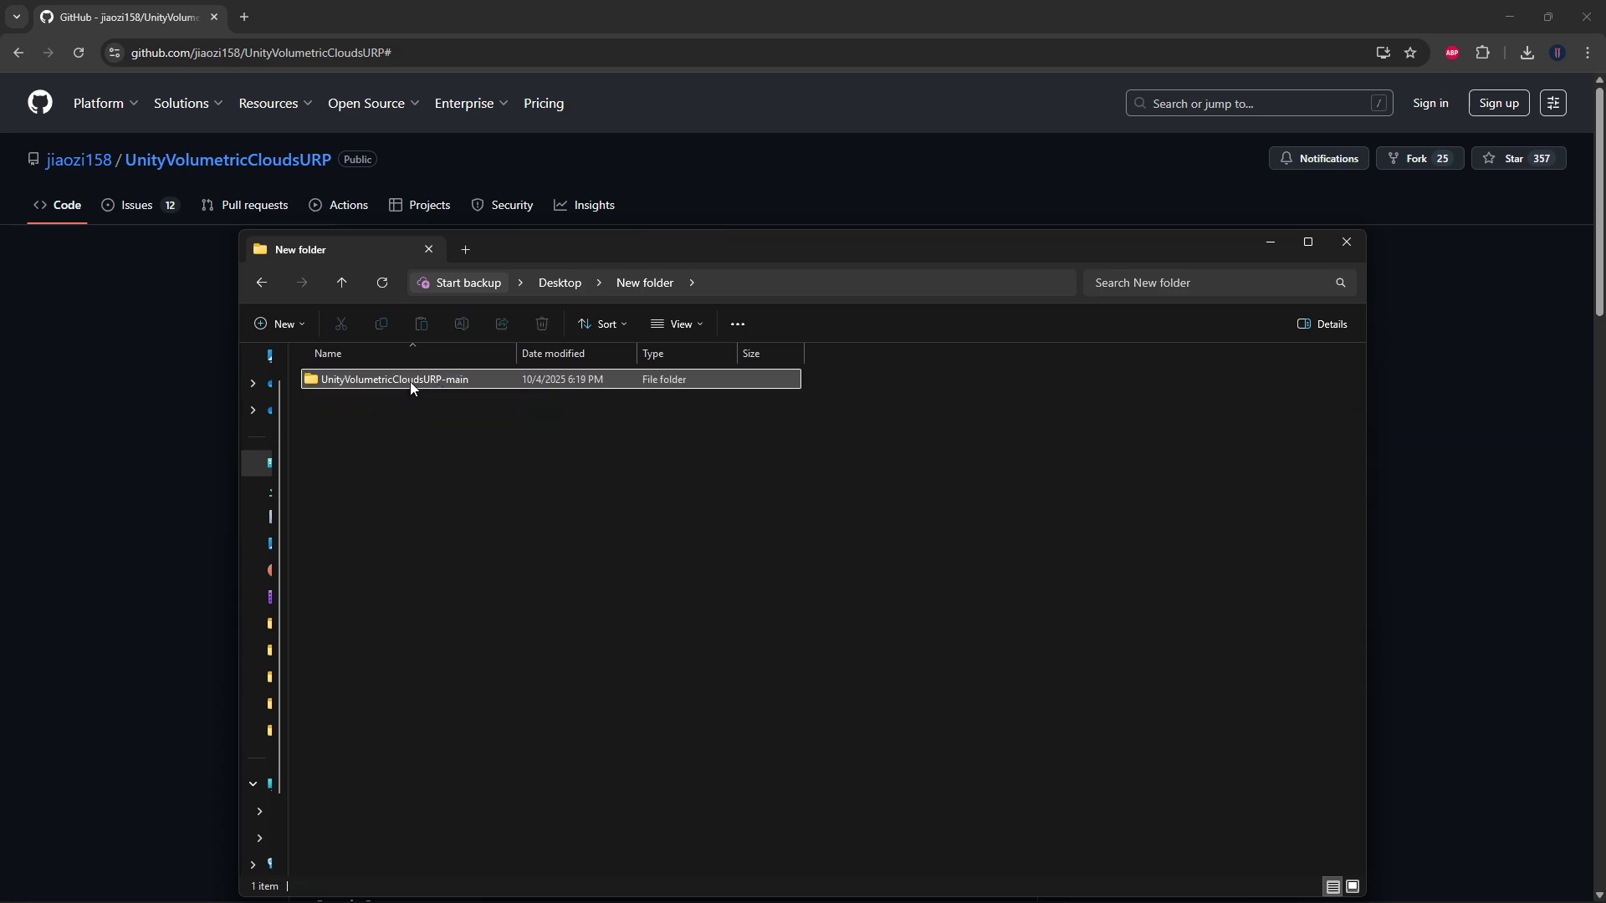
- Go through the nested UnityVolumetricCloudsURP-main folders to Assets and select VolumetricClouds
double_click(410, 381)
double_click(415, 378)
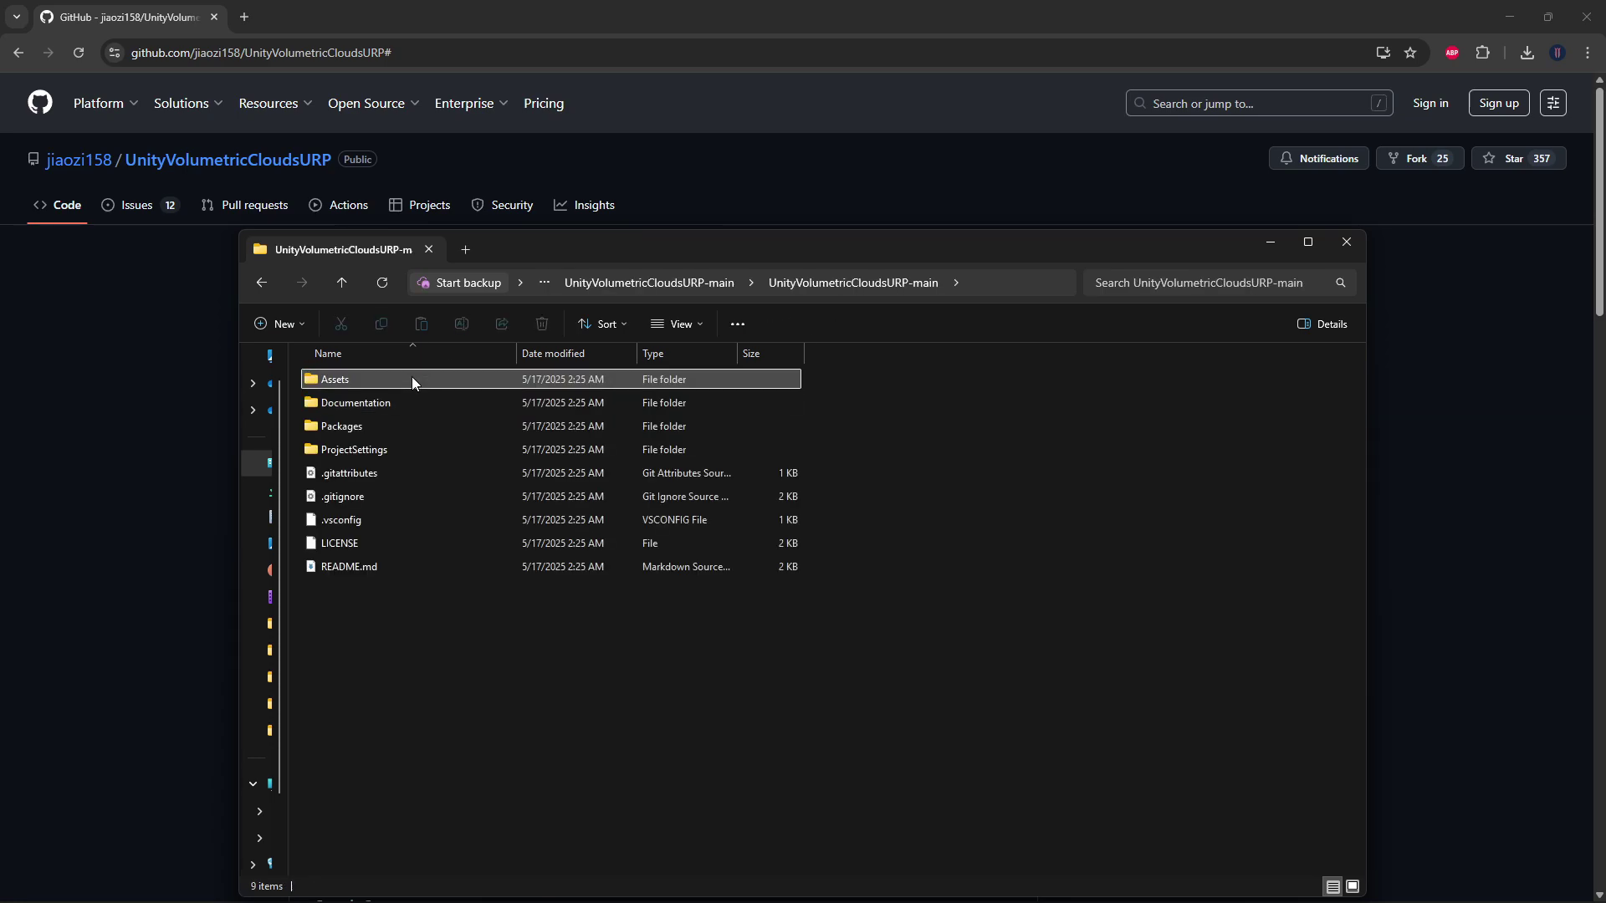
double_click(411, 378)
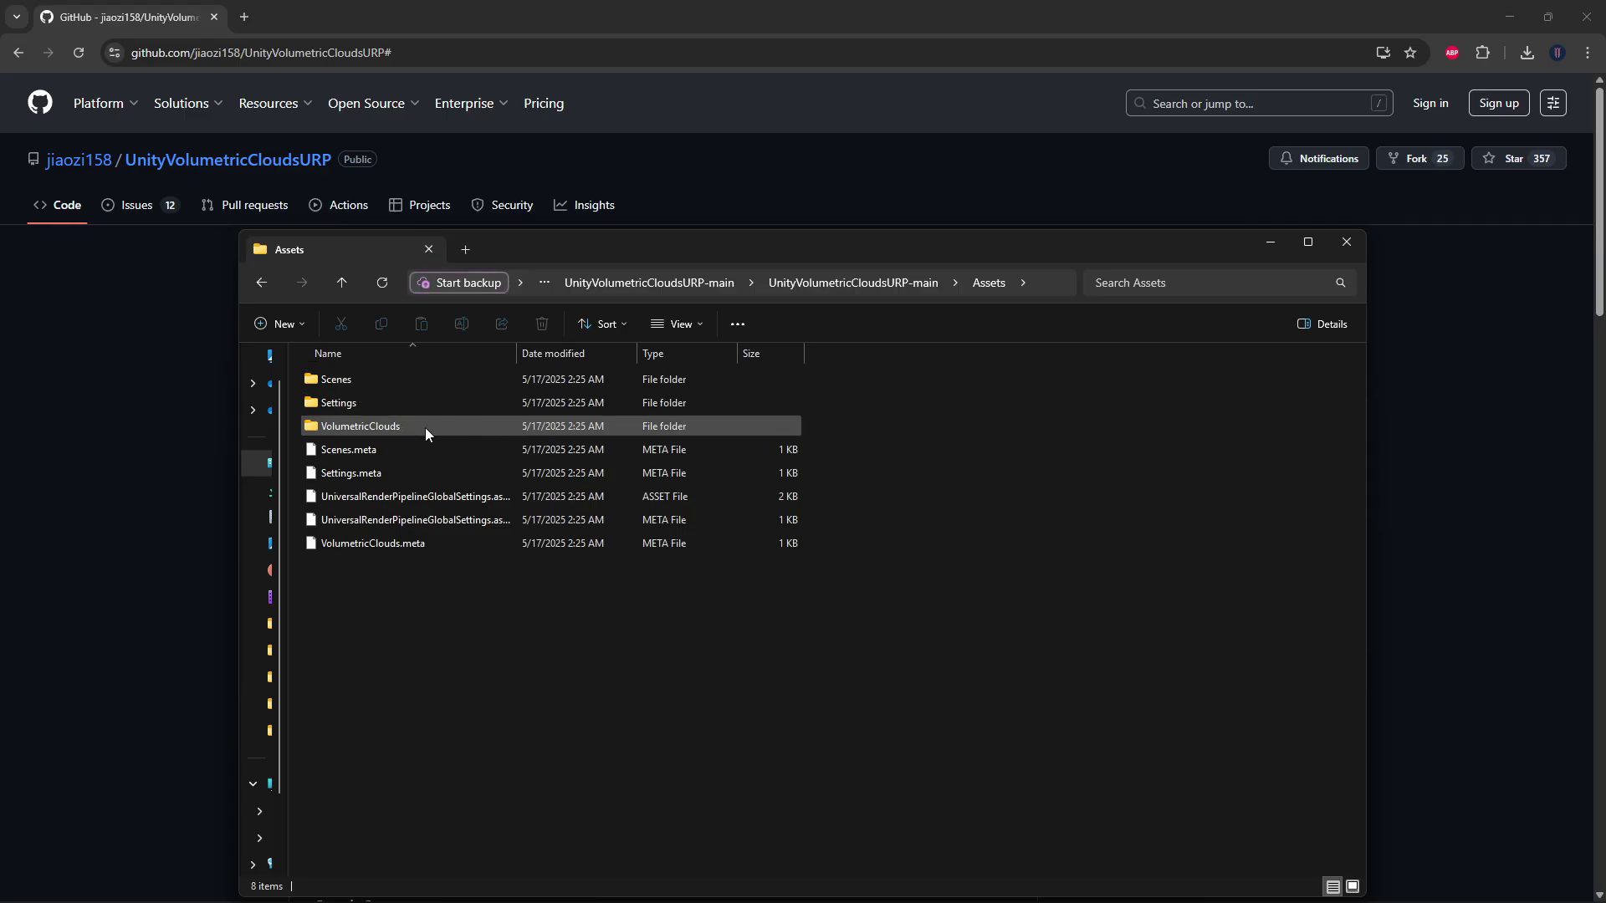
left_click(351, 428)
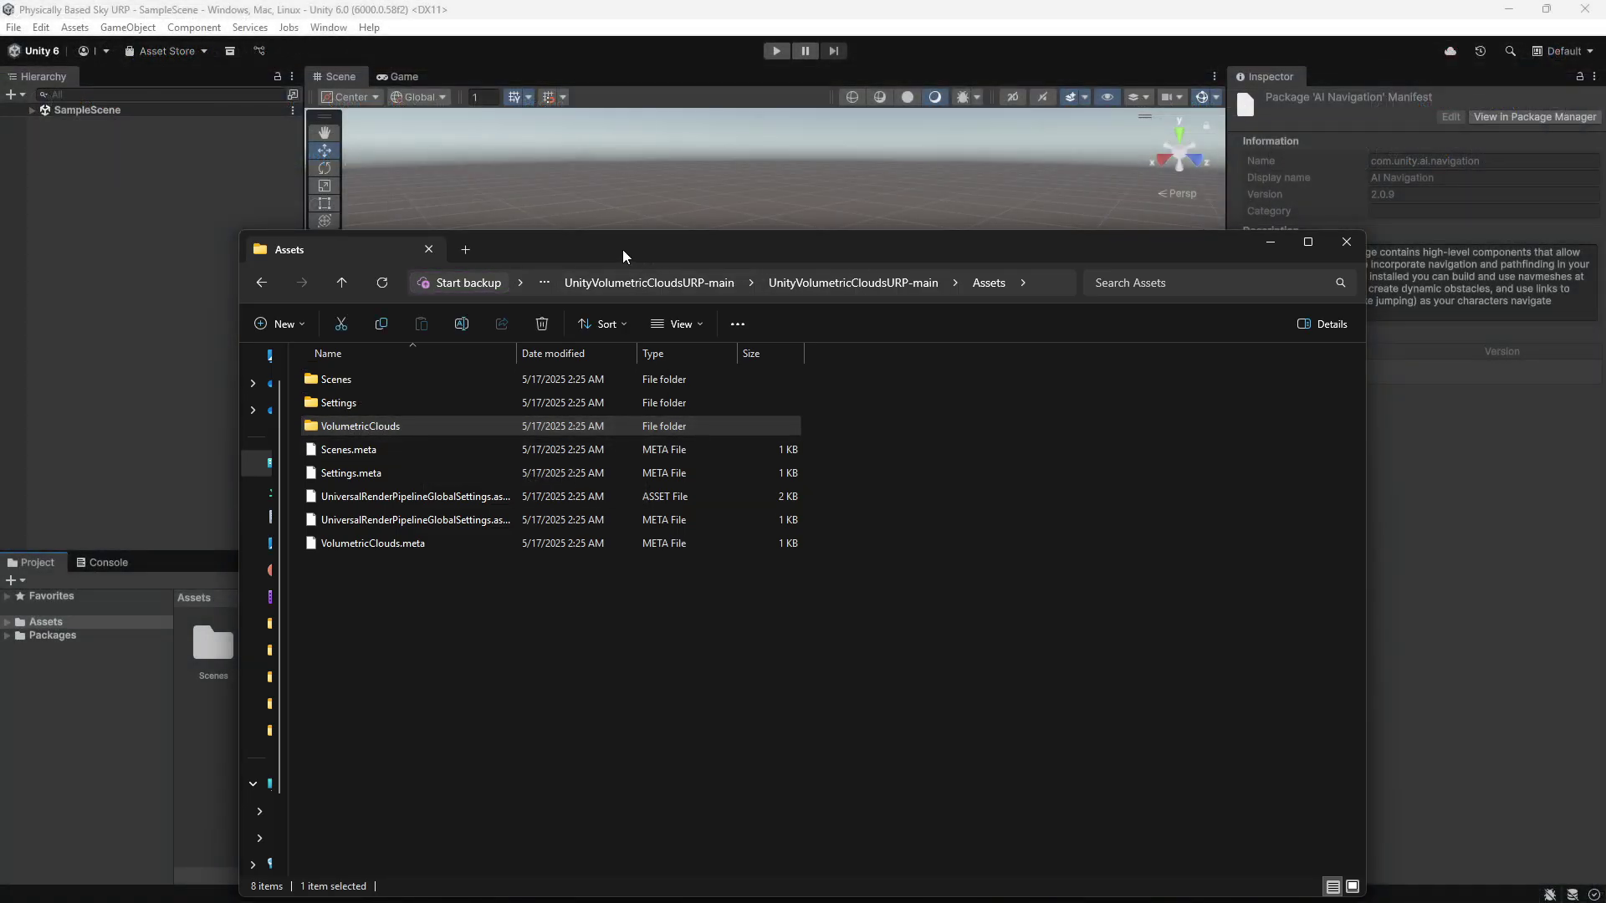
- Drag the VolumetricClouds folder into Unity's Project Assets panel and close File Explorer
left_click_drag(623, 250, 1091, 210)
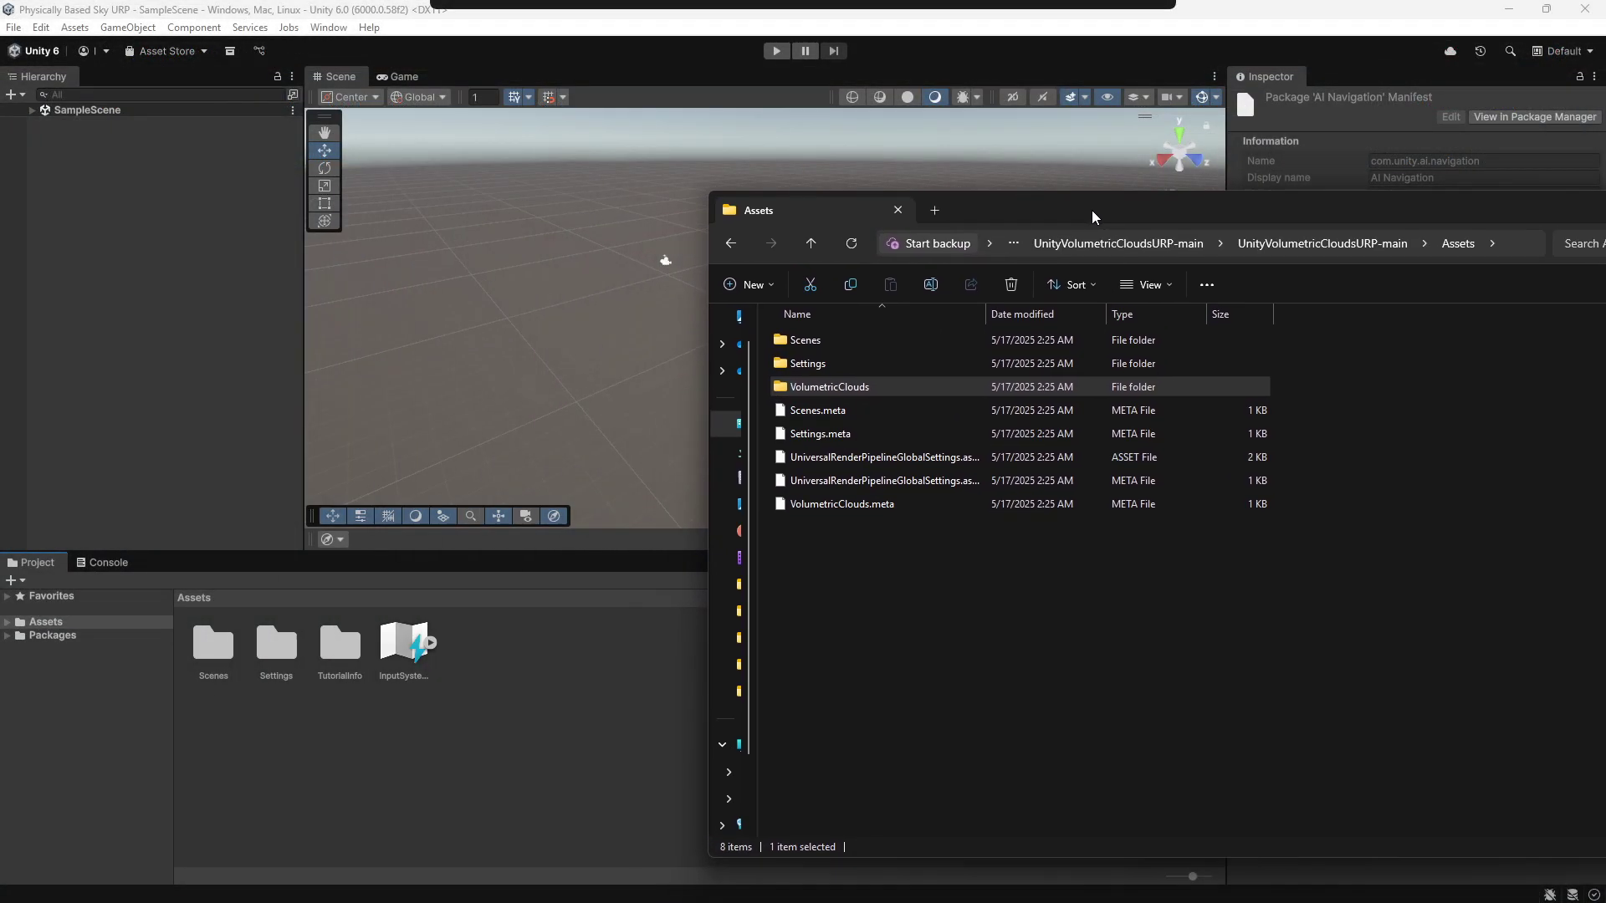
left_click_drag(817, 391, 494, 728)
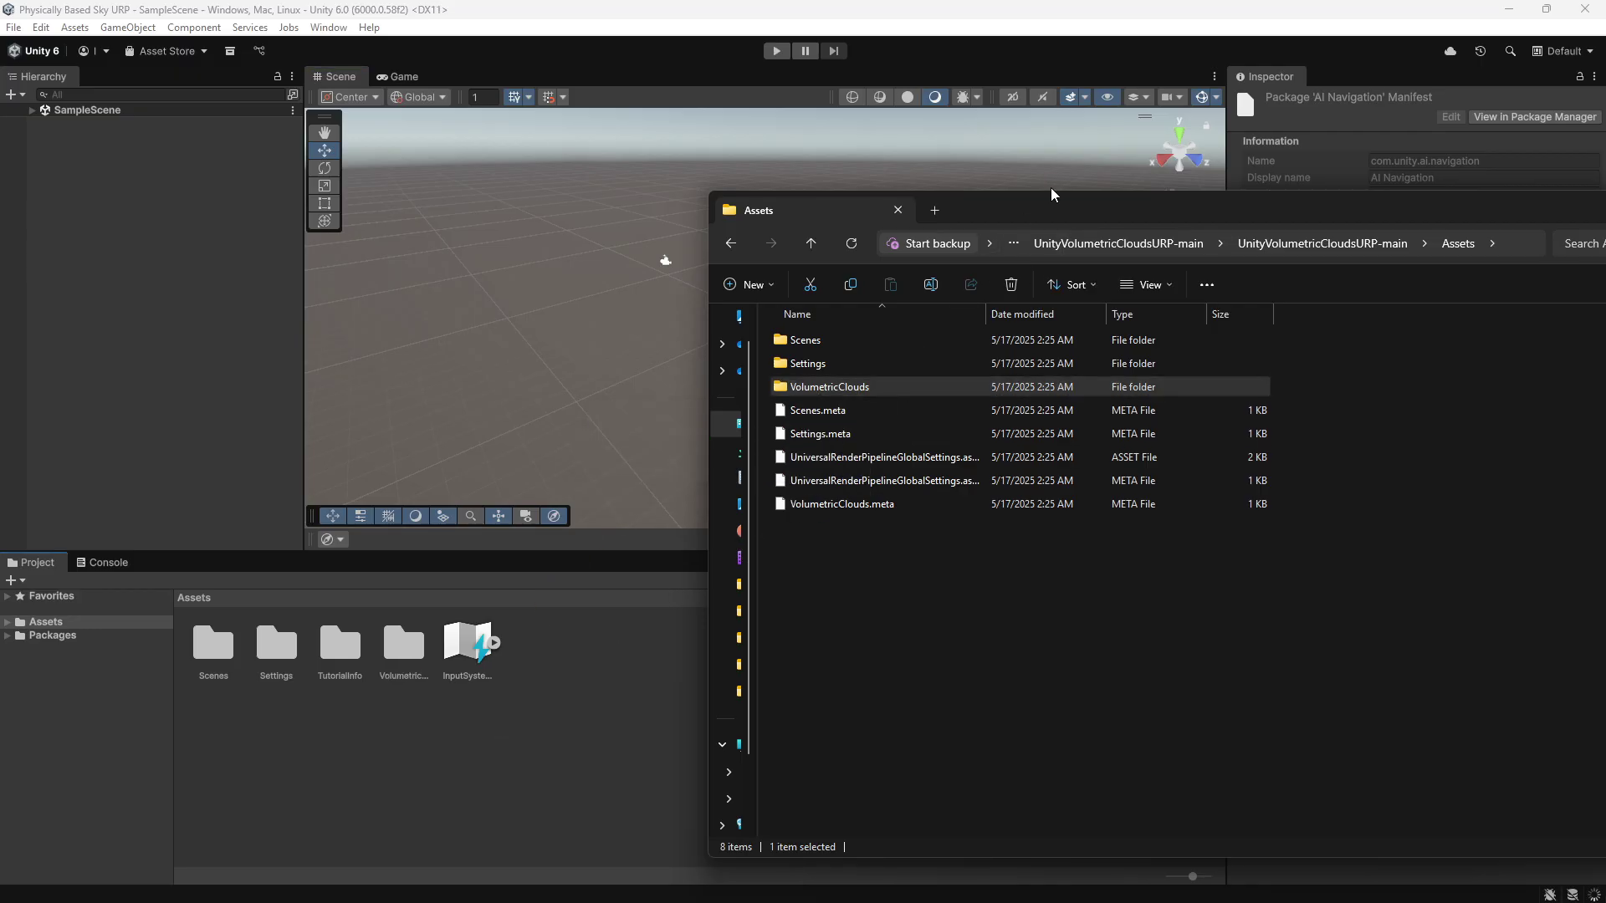
left_click_drag(1050, 187, 538, 263)
left_click(1311, 280)
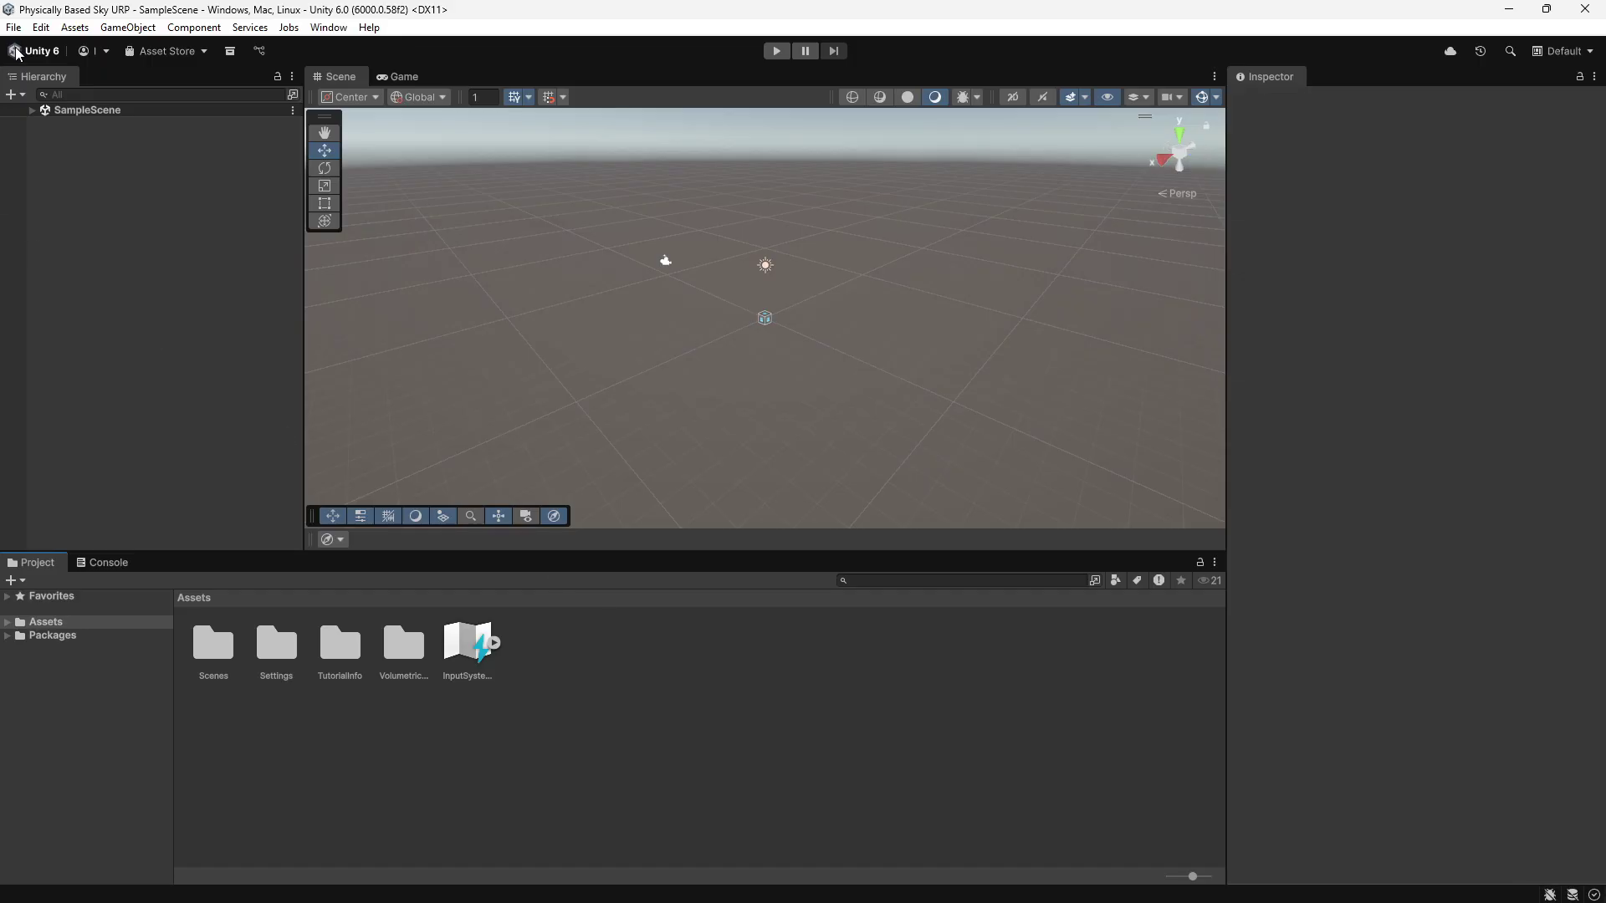
- In Project Settings > Quality, open the PC level's PC_RPAsset pipeline asset
left_click(42, 28)
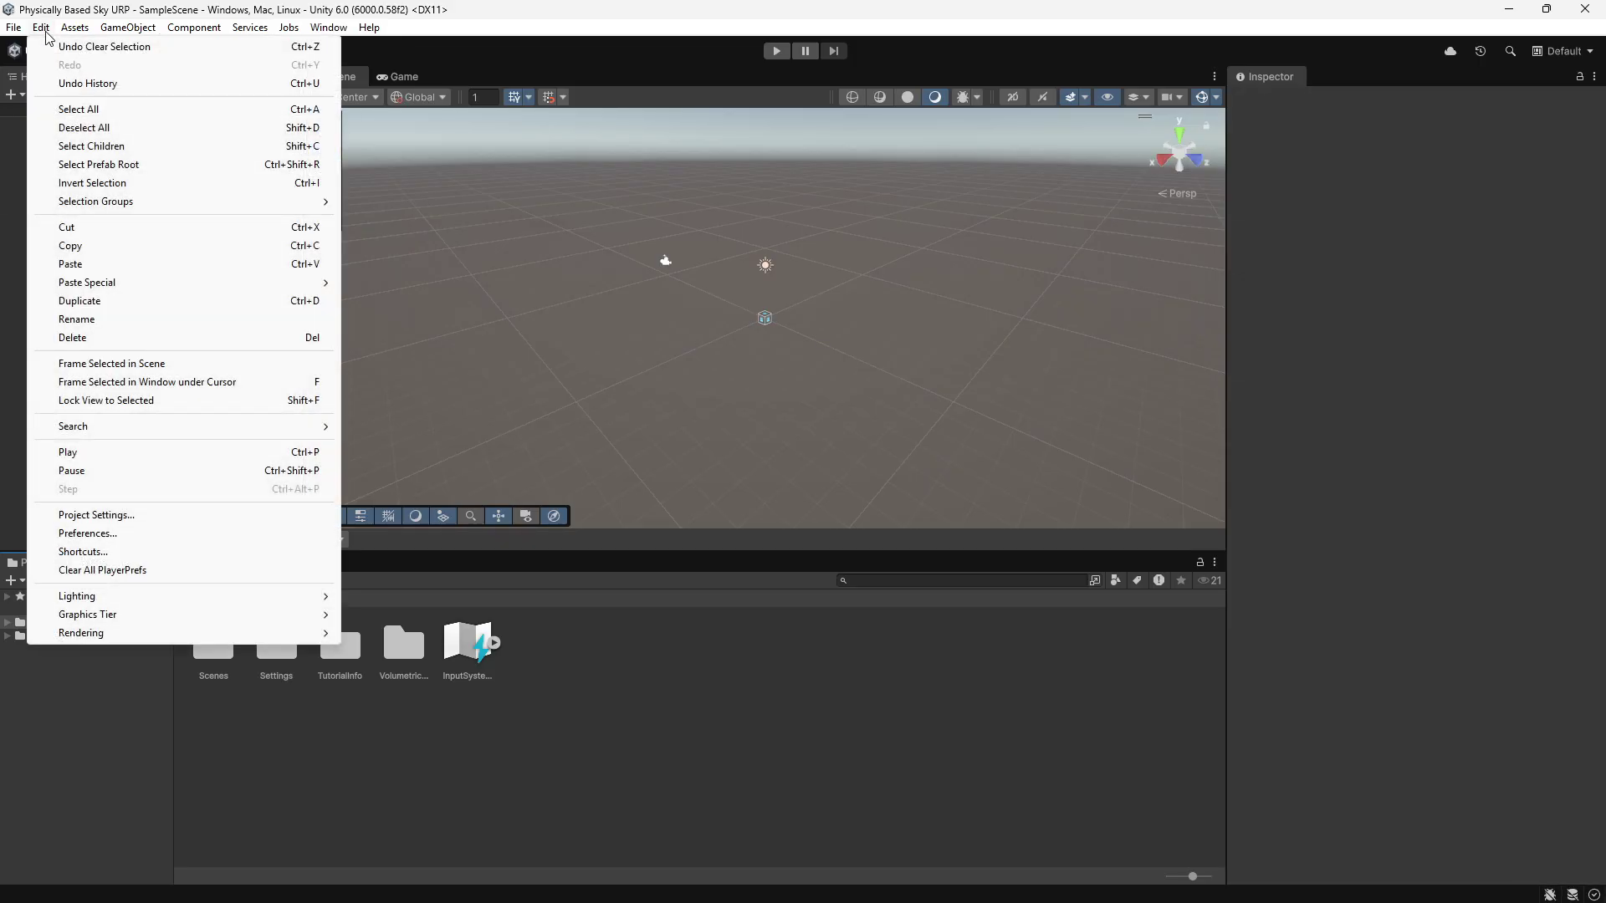
left_click(53, 516)
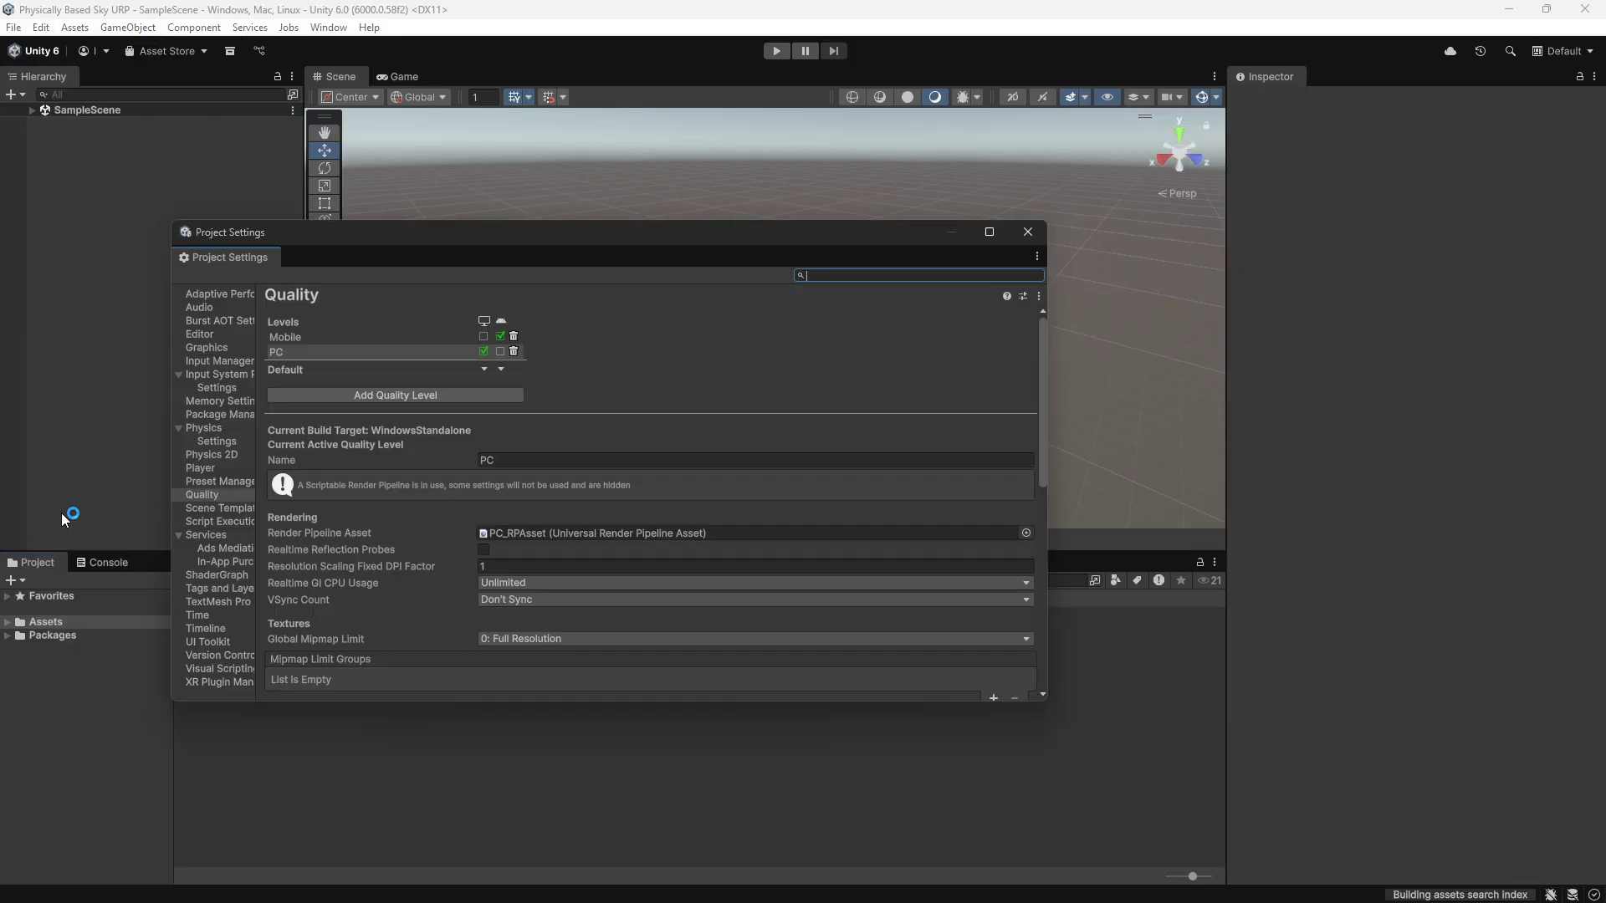
left_click(204, 495)
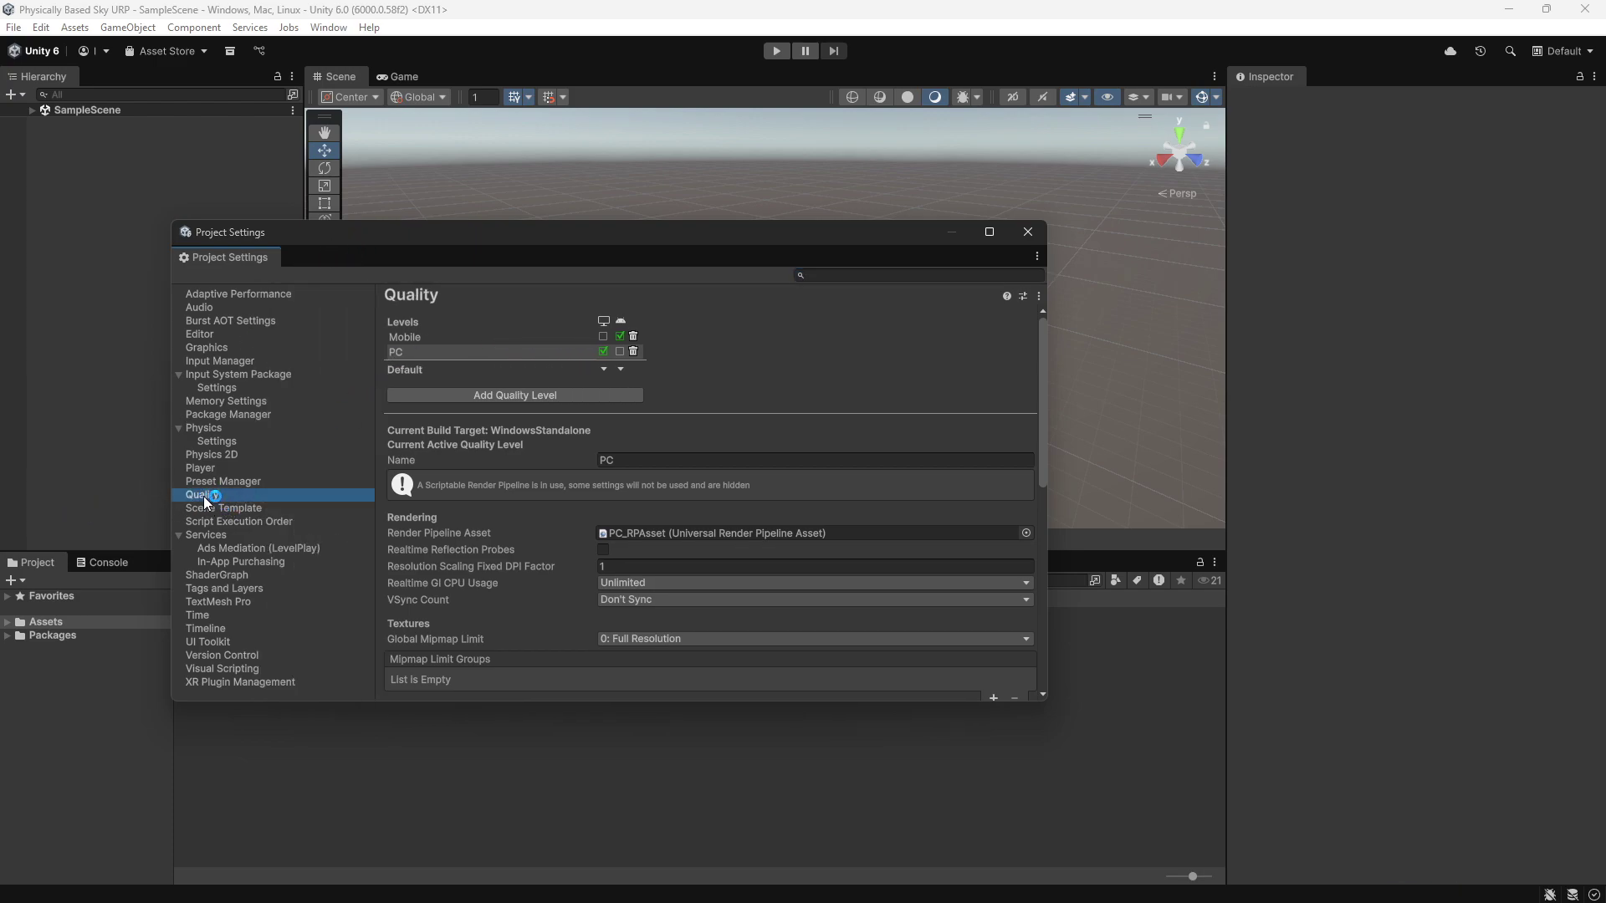
left_click(424, 356)
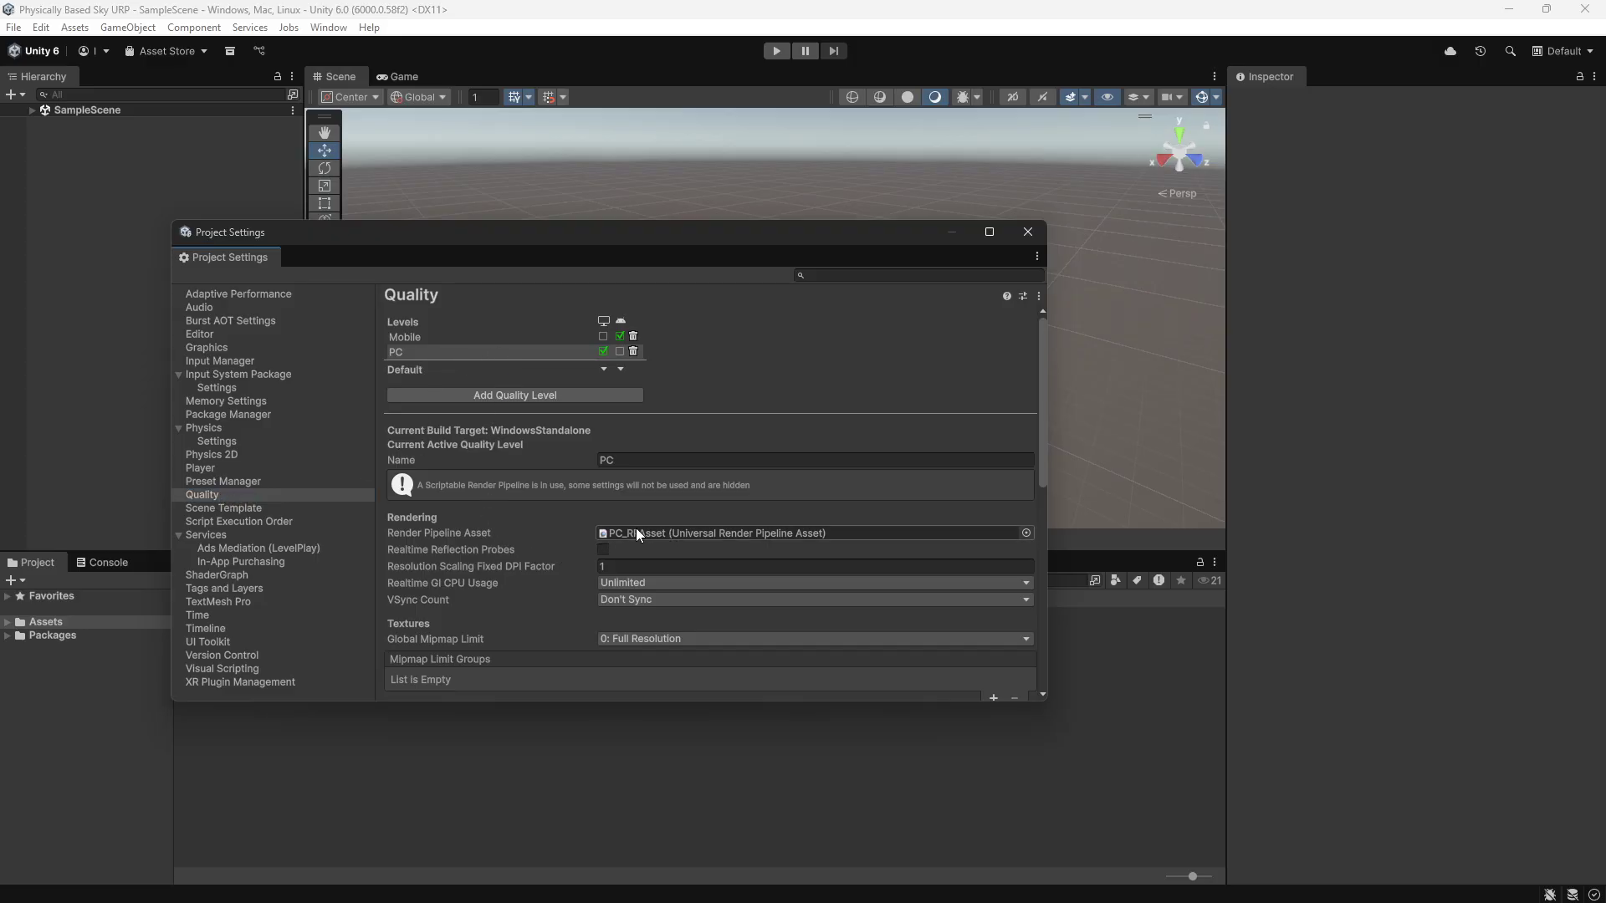
double_click(664, 538)
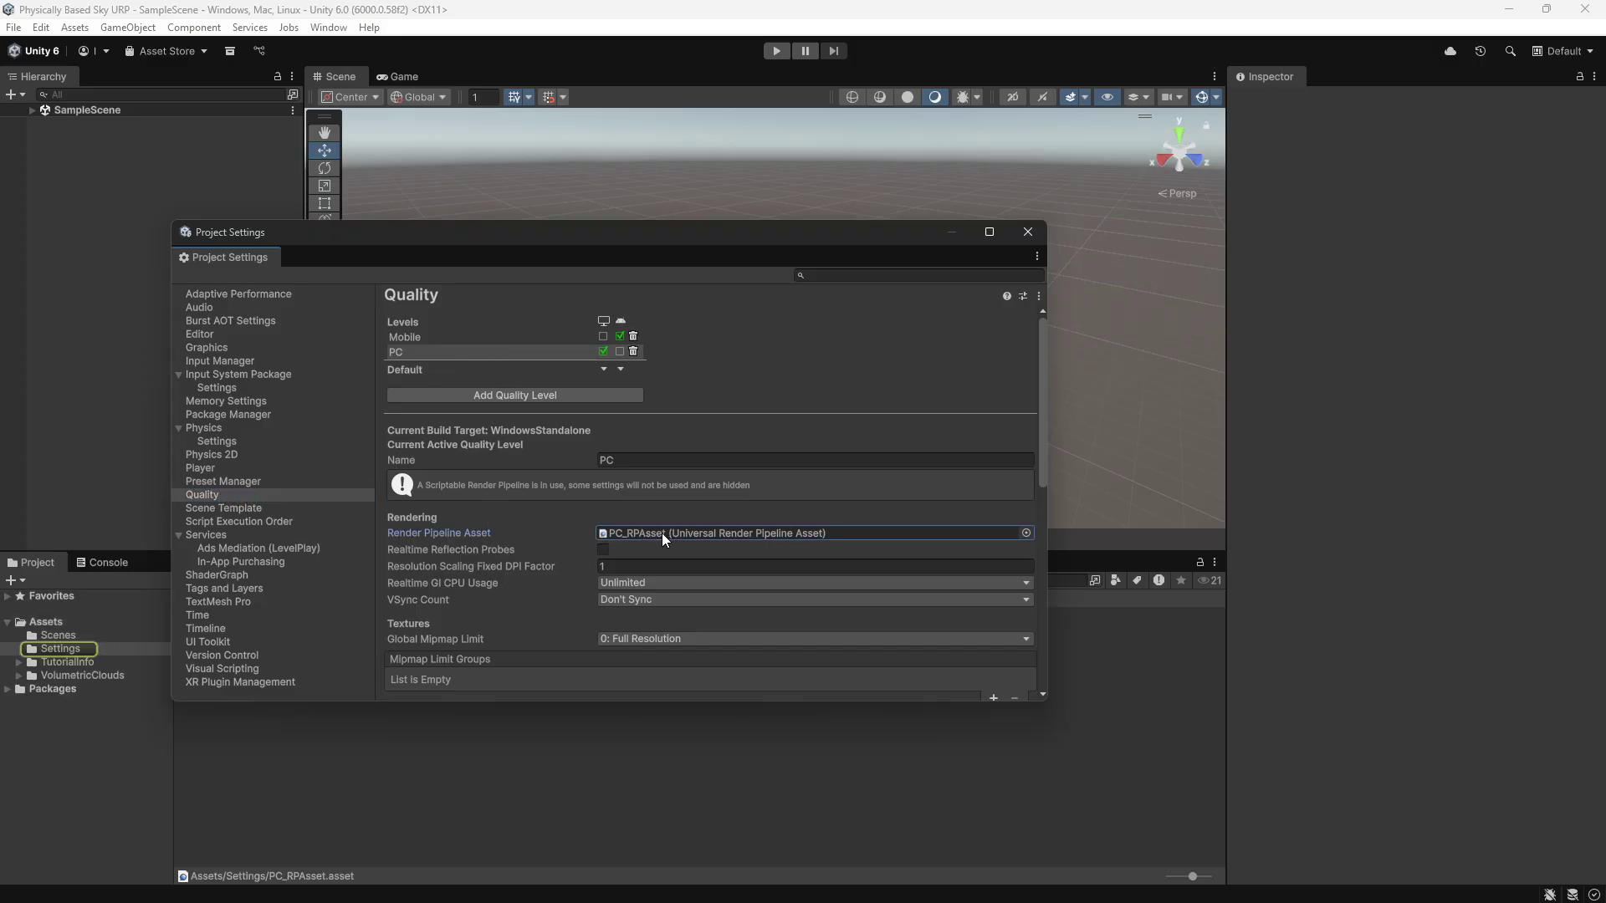
left_click(1028, 231)
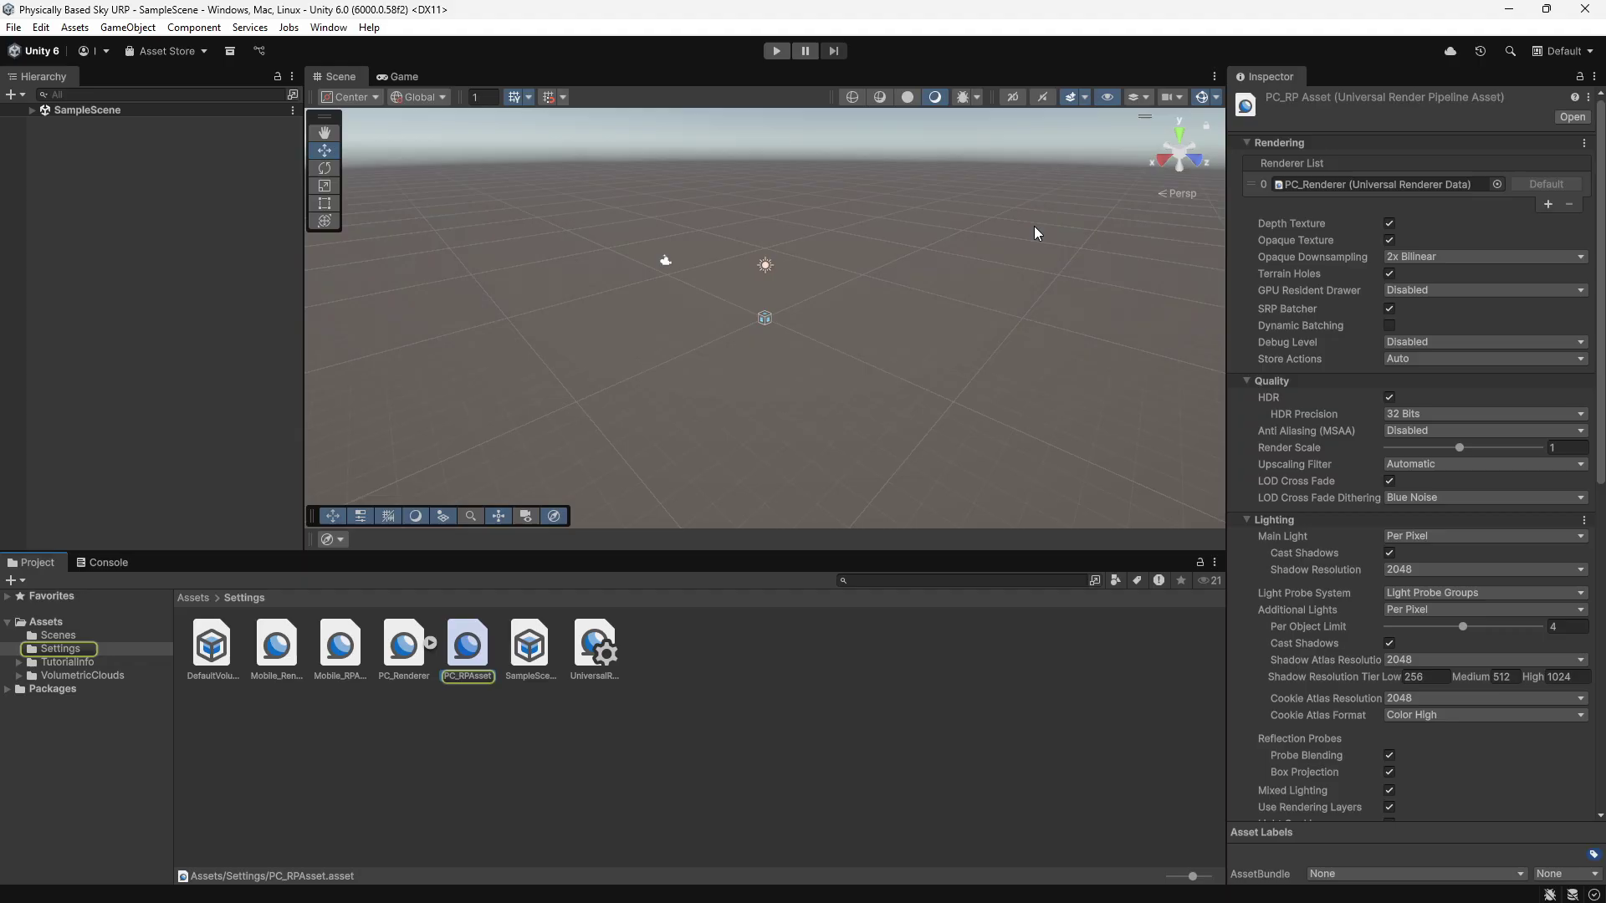
- Add the Volumetric Clouds URP renderer feature to PC_Renderer and expand its settings
double_click(1390, 183)
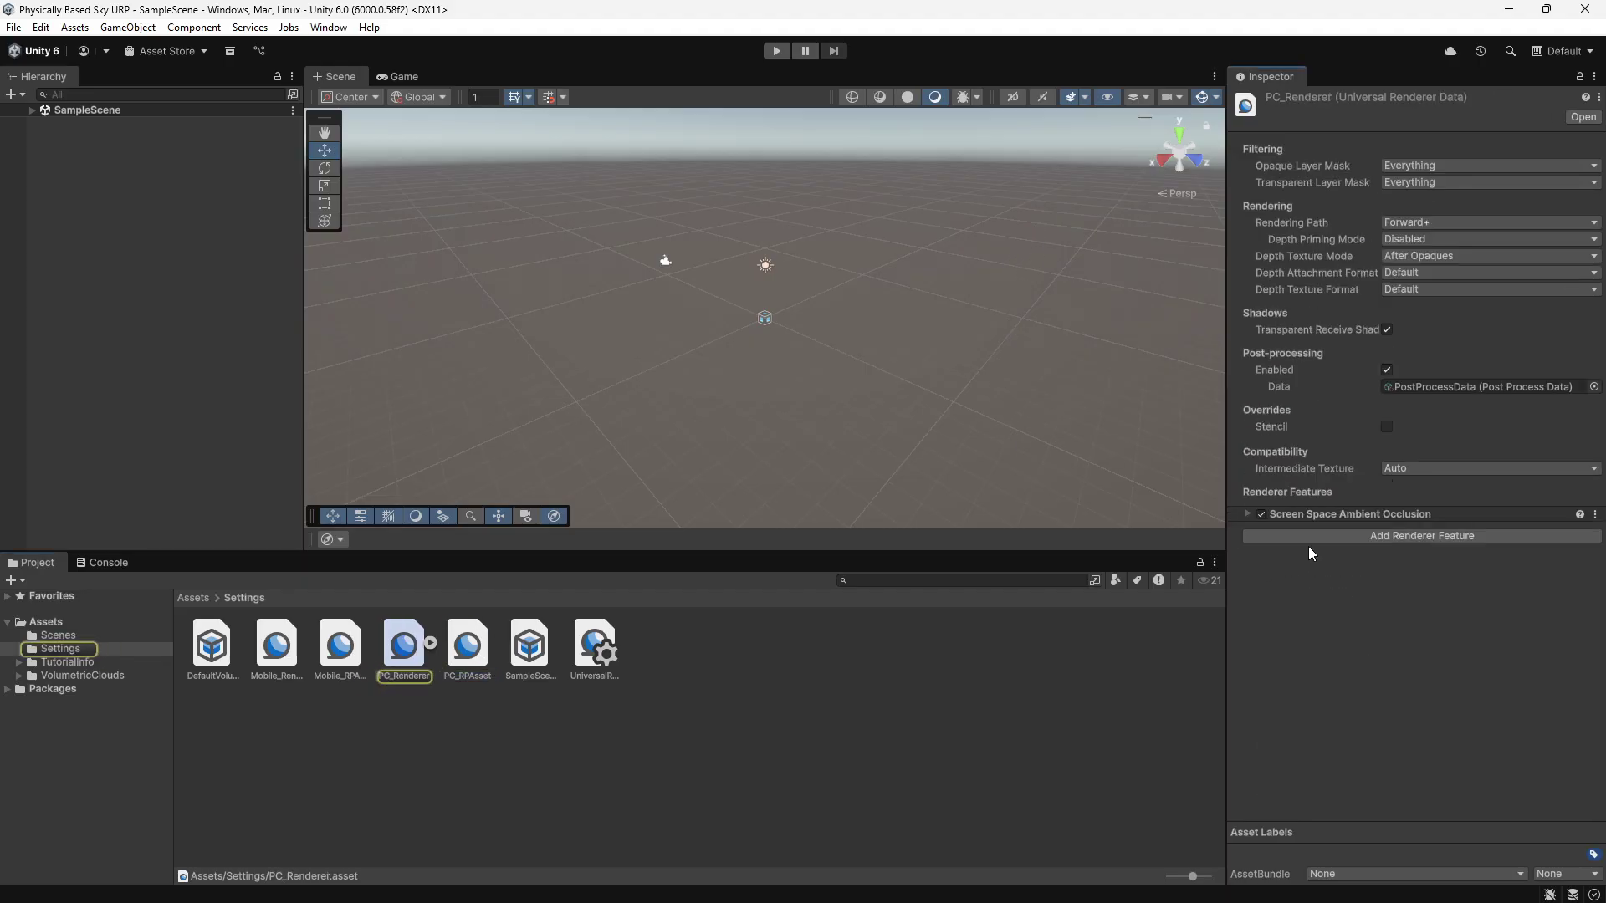
left_click(1337, 535)
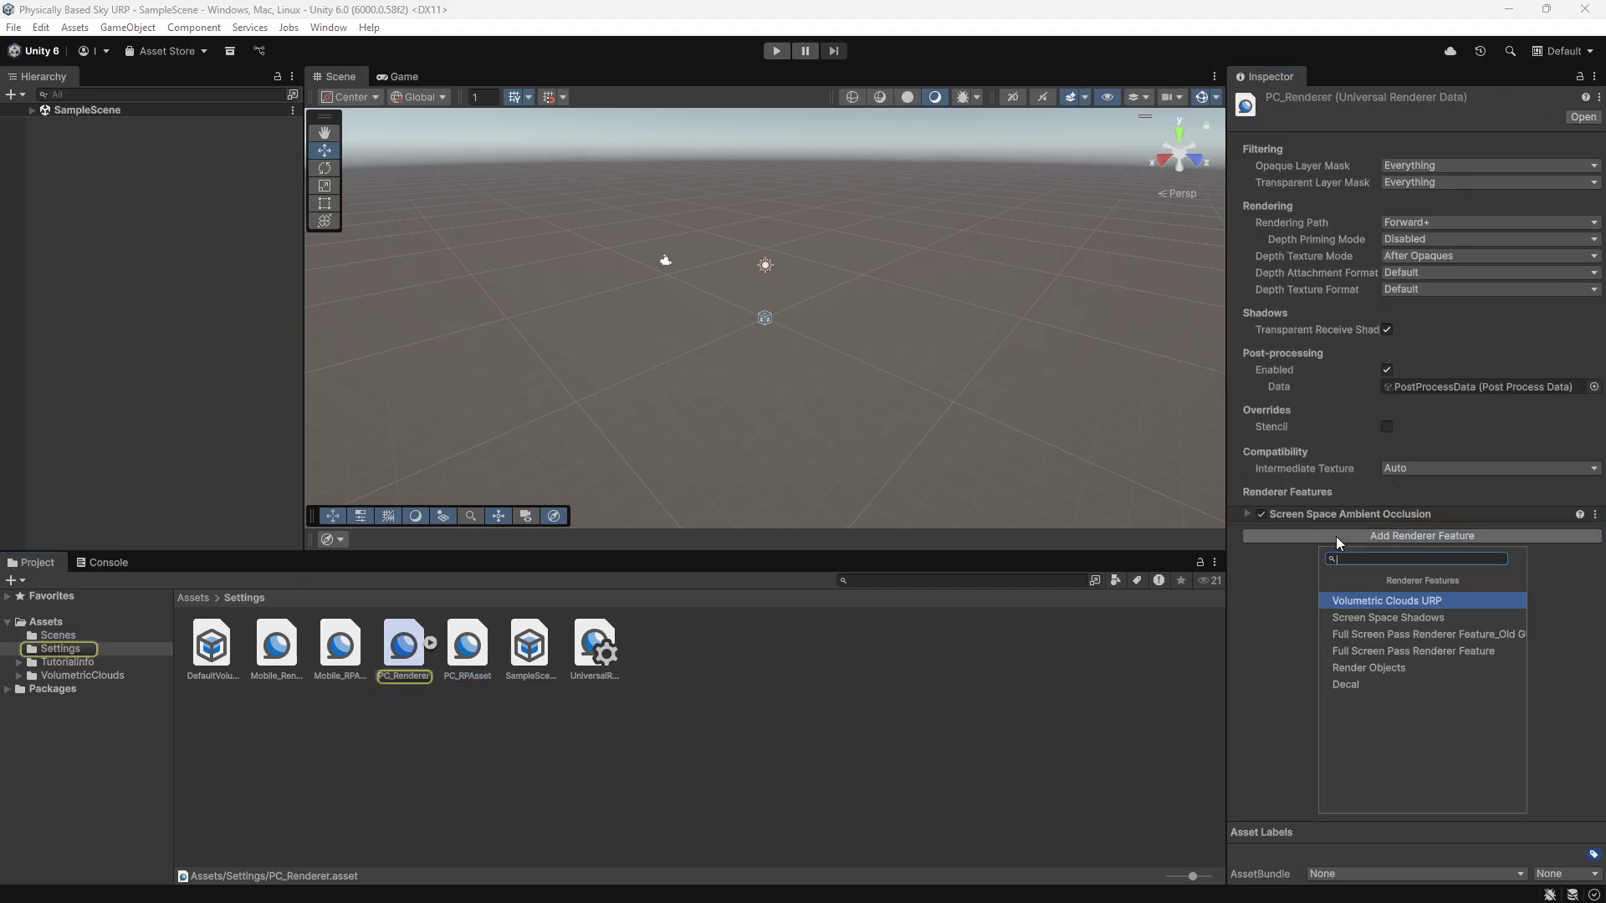
left_click(1385, 601)
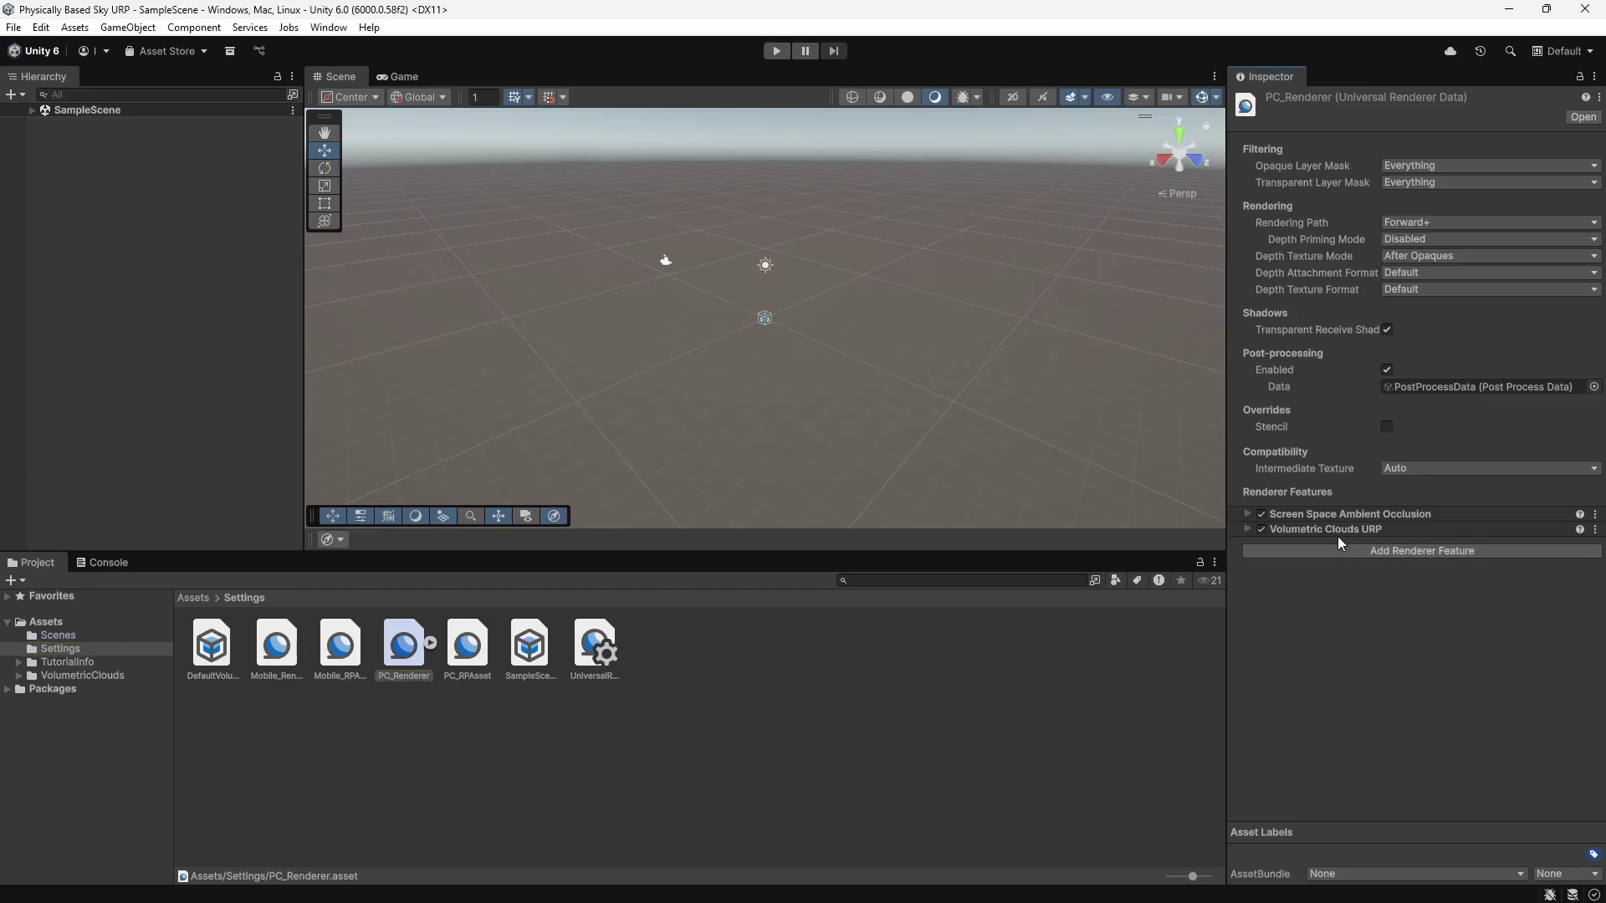
left_click(1338, 533)
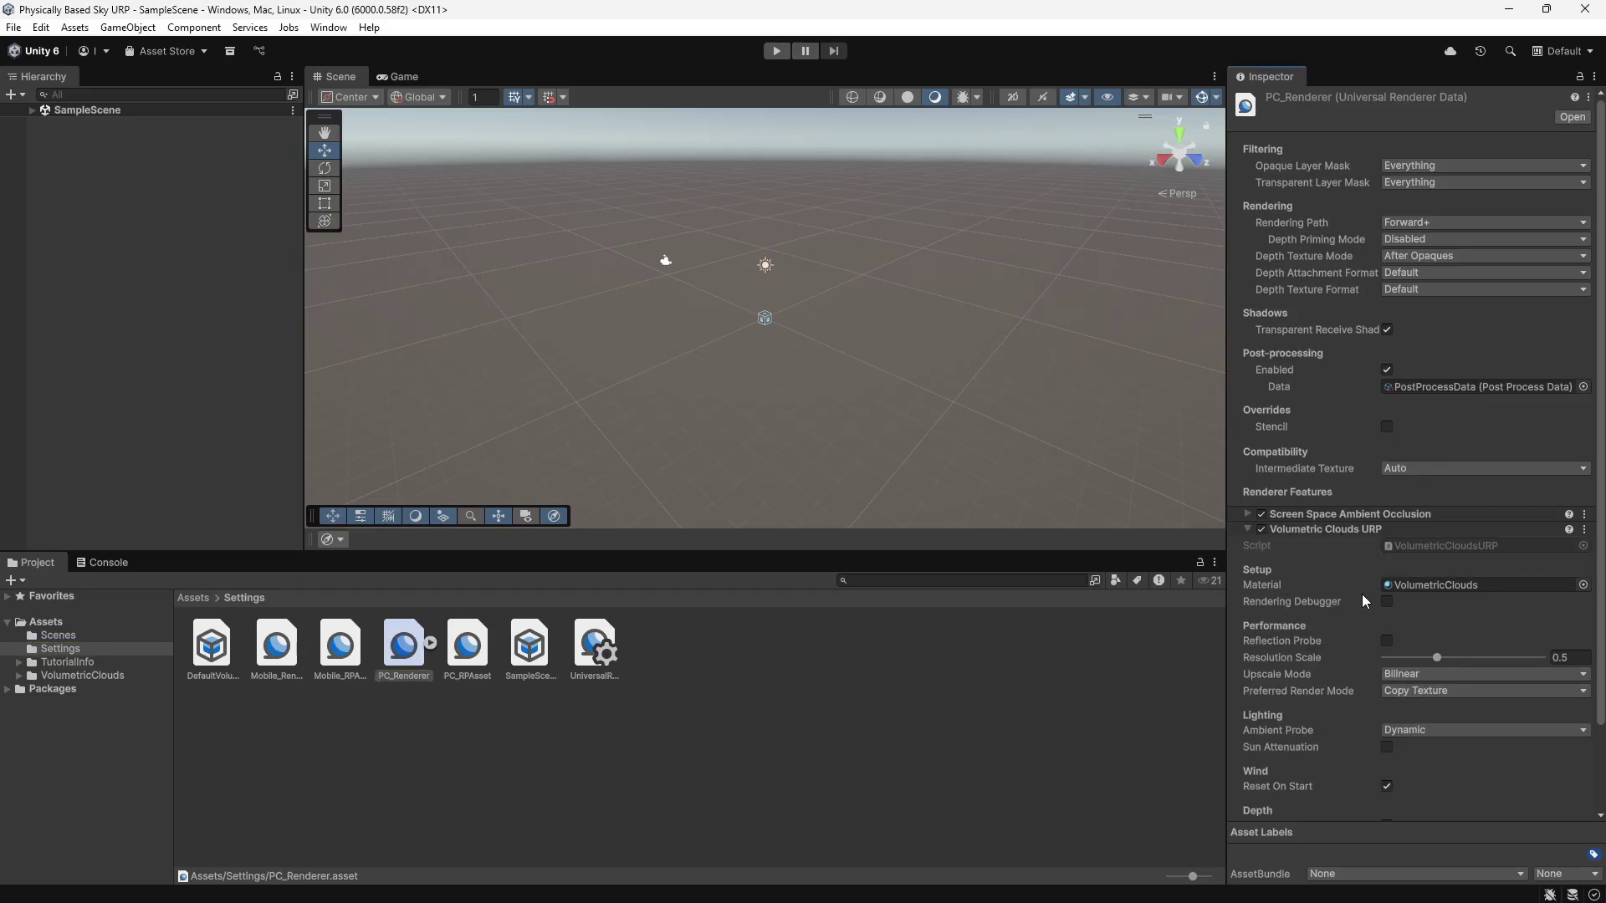
scroll(1361, 594, "down", 3)
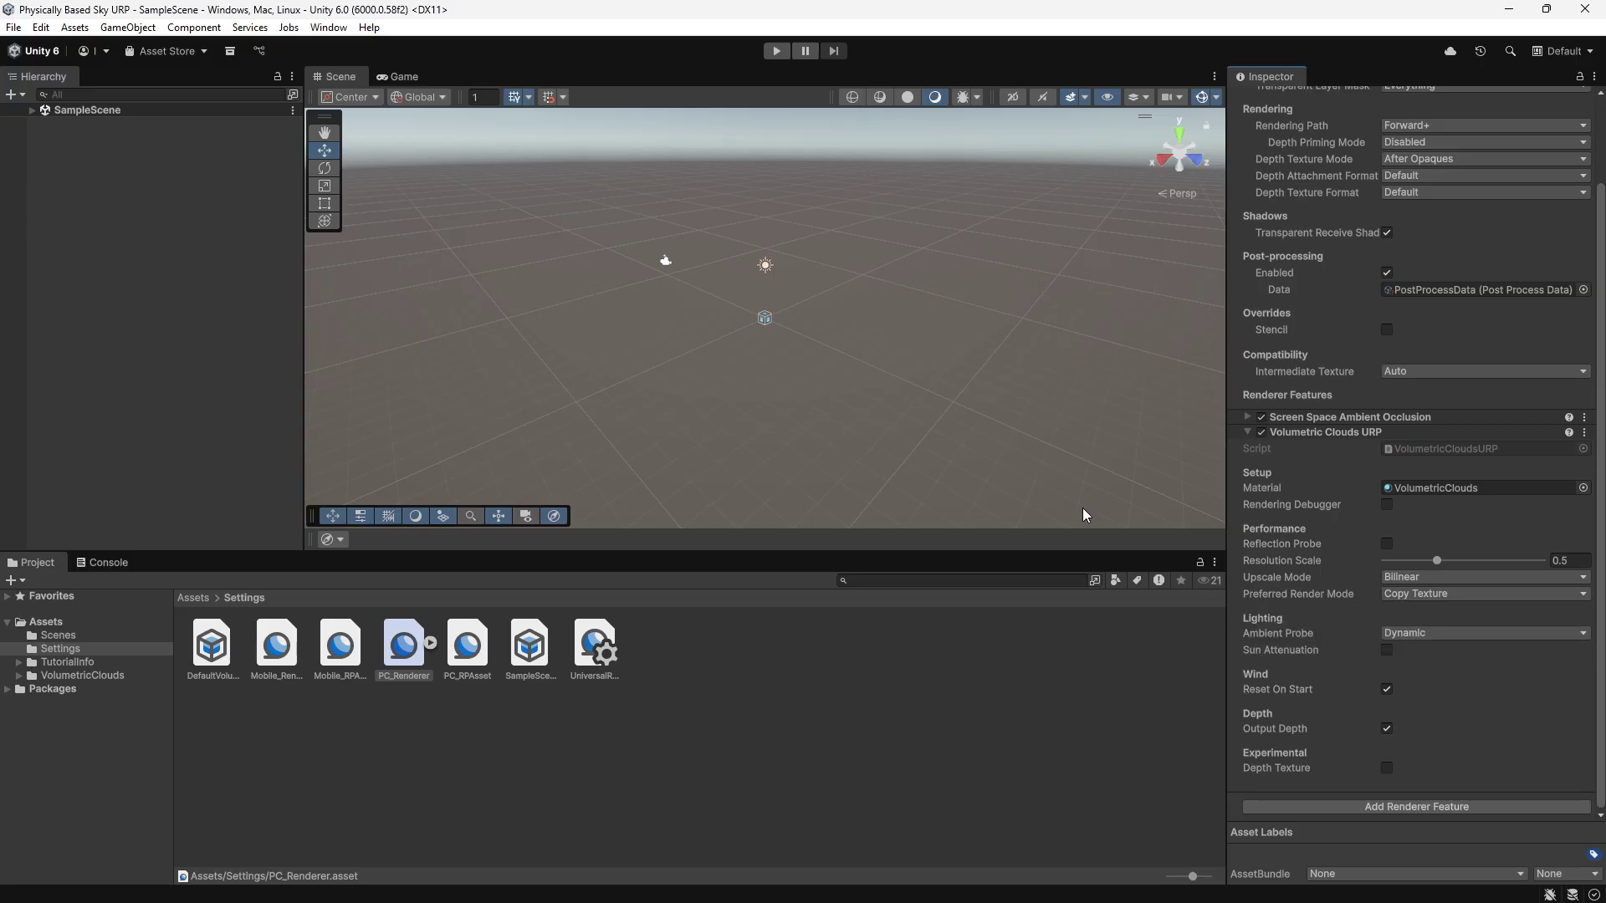
- Select the Global Volume in SampleScene and enlarge the Scene view toward the sky
left_click(129, 332)
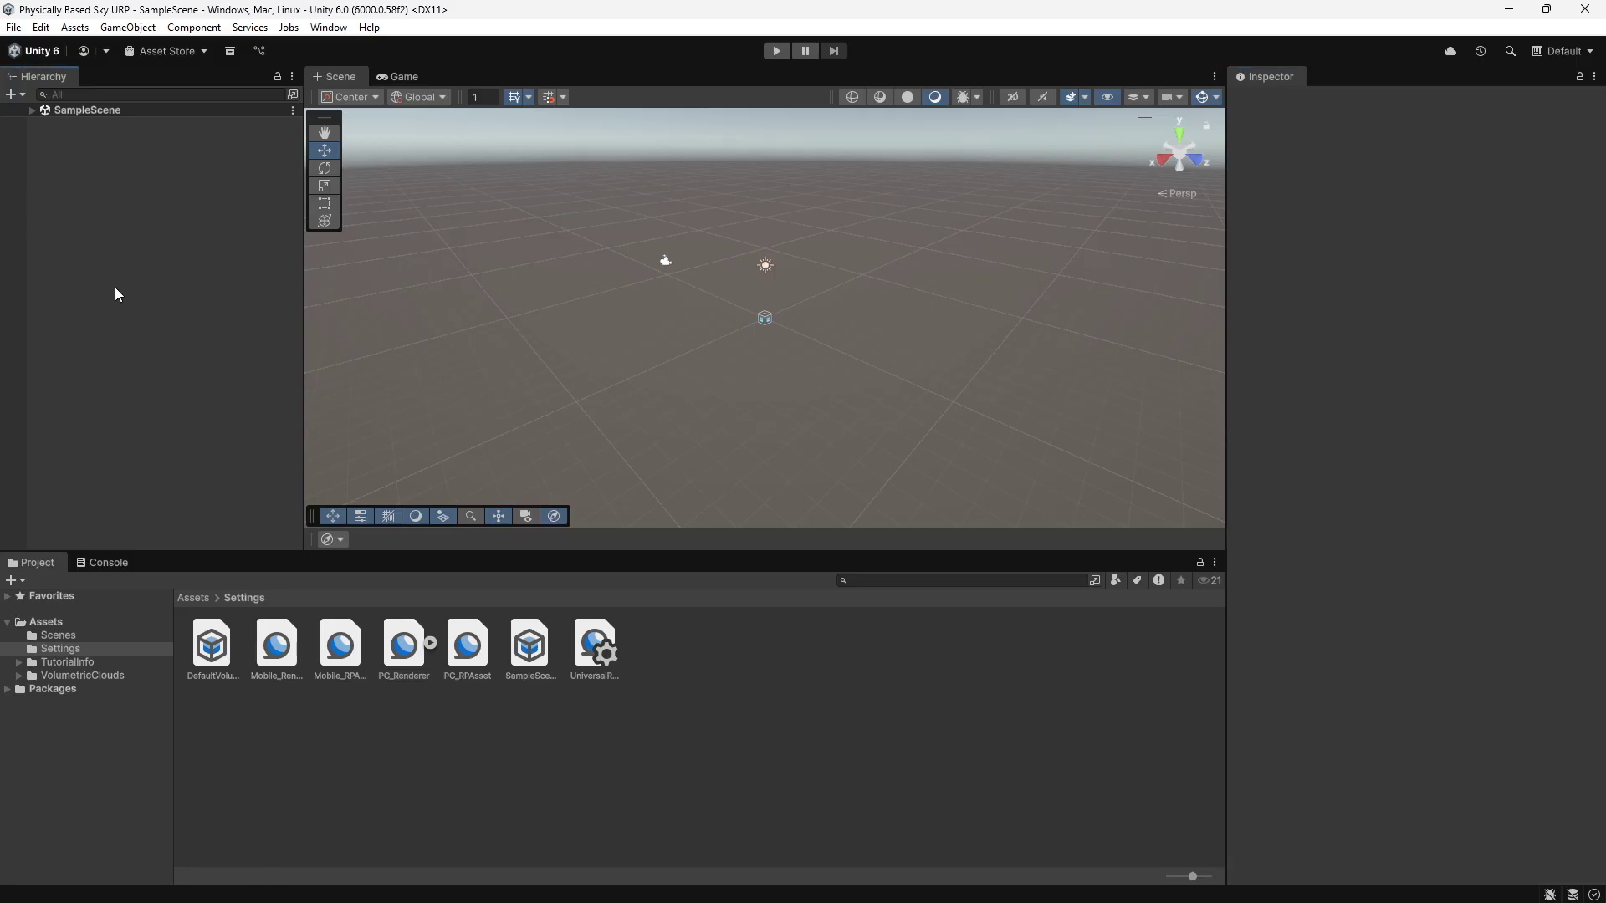
left_click(32, 111)
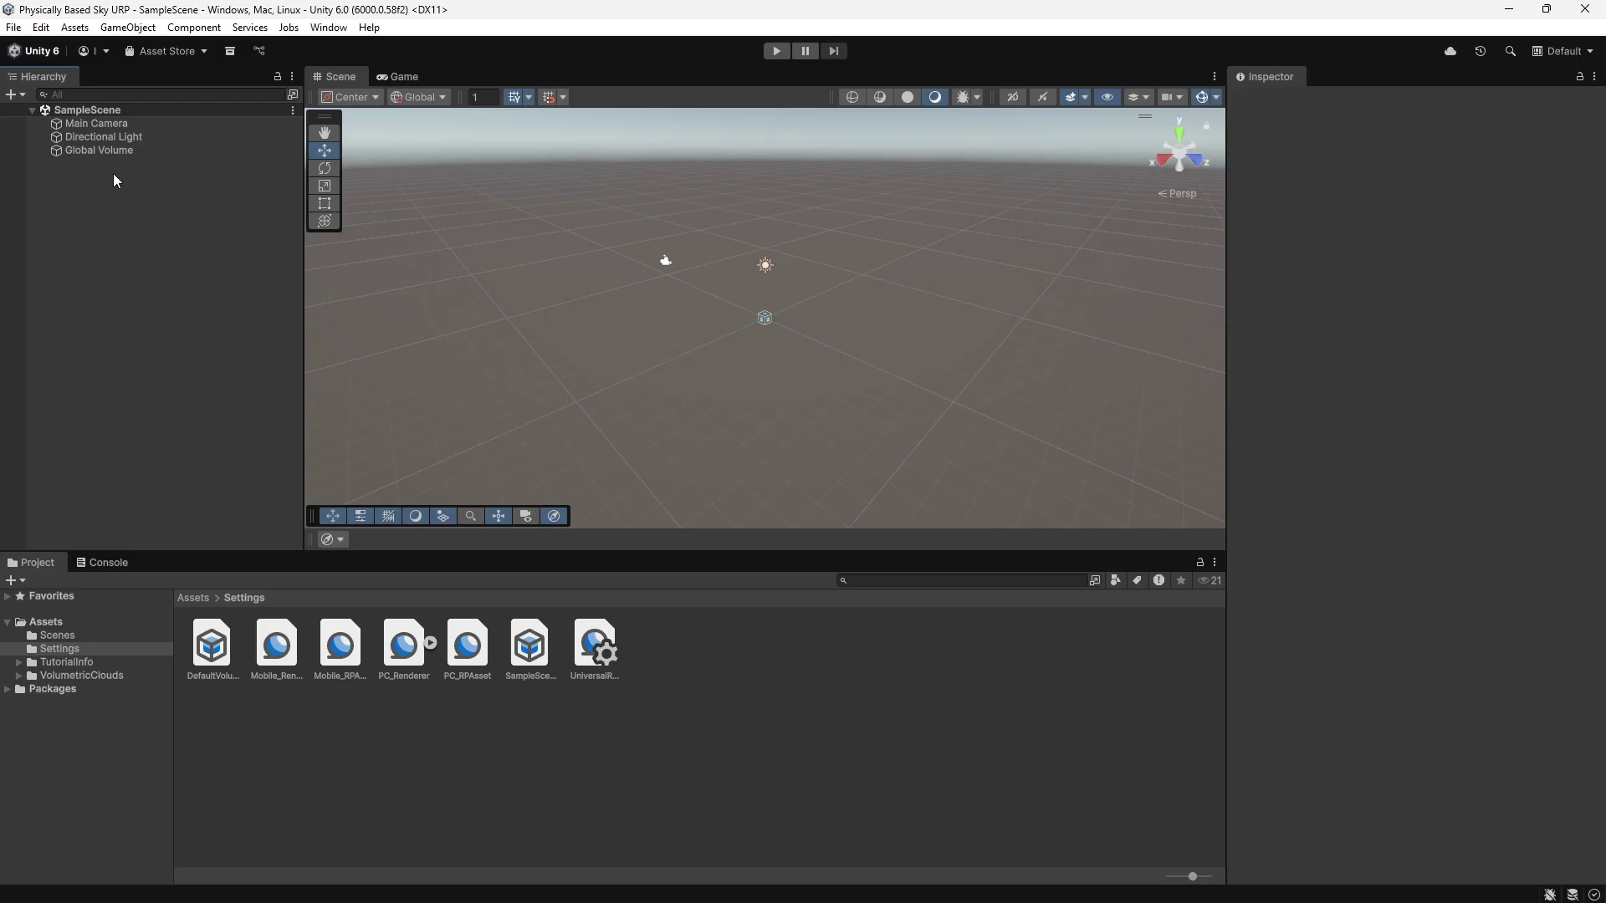
left_click(134, 155)
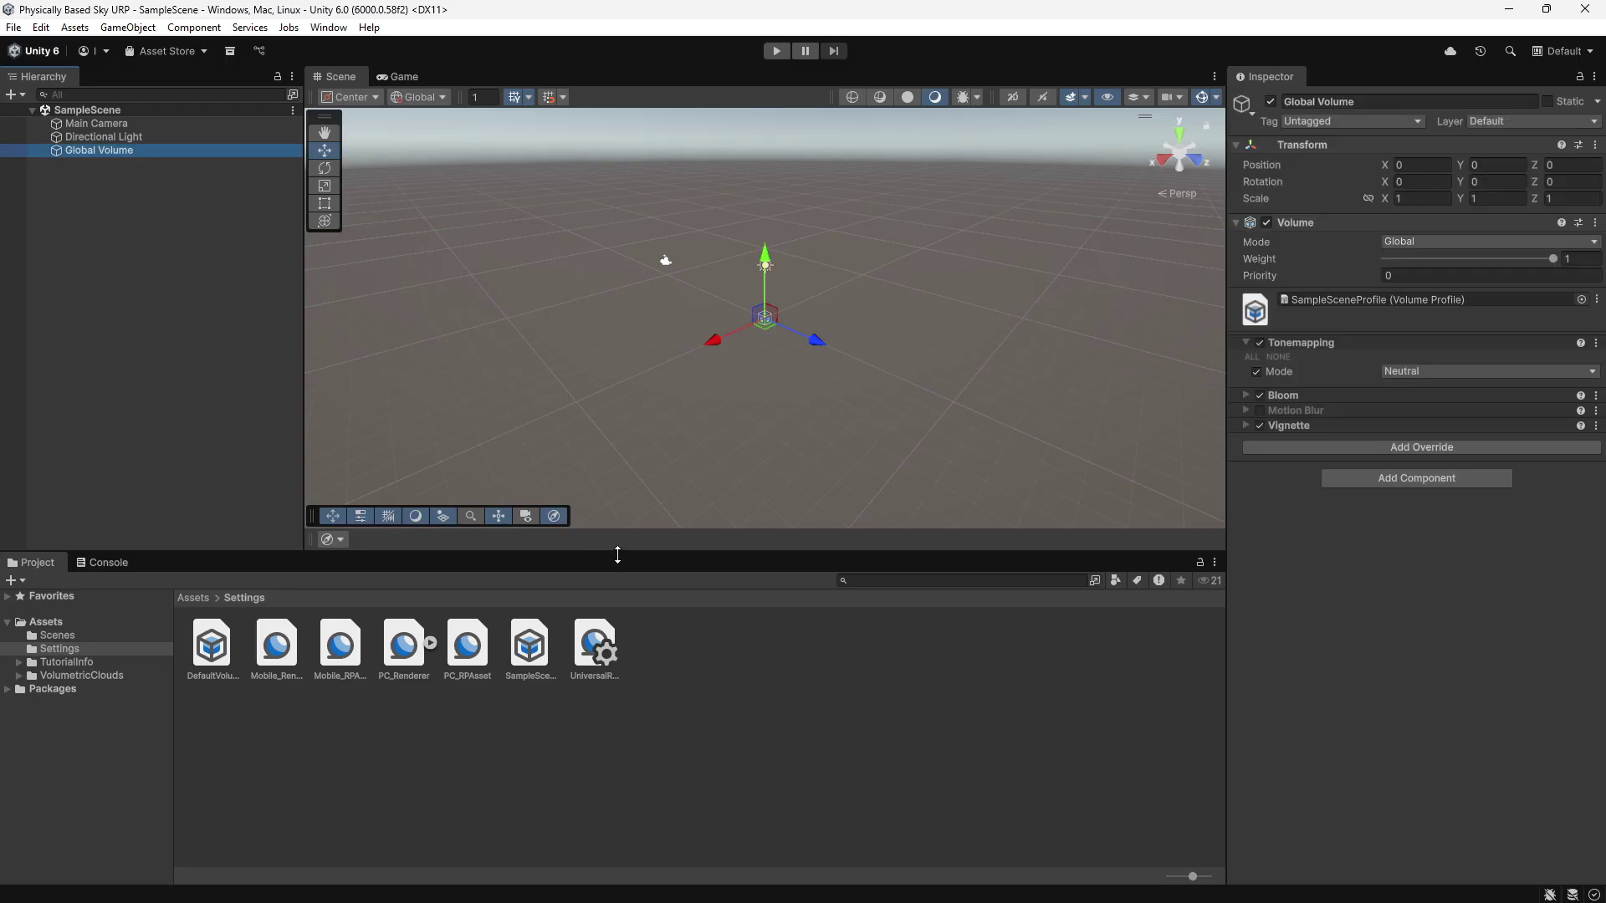
left_click_drag(618, 555, 617, 653)
right_click_drag(928, 485, 940, 365)
- Add a Sky > Volumetric Clouds override to the Global Volume and enable it
left_click(1305, 340)
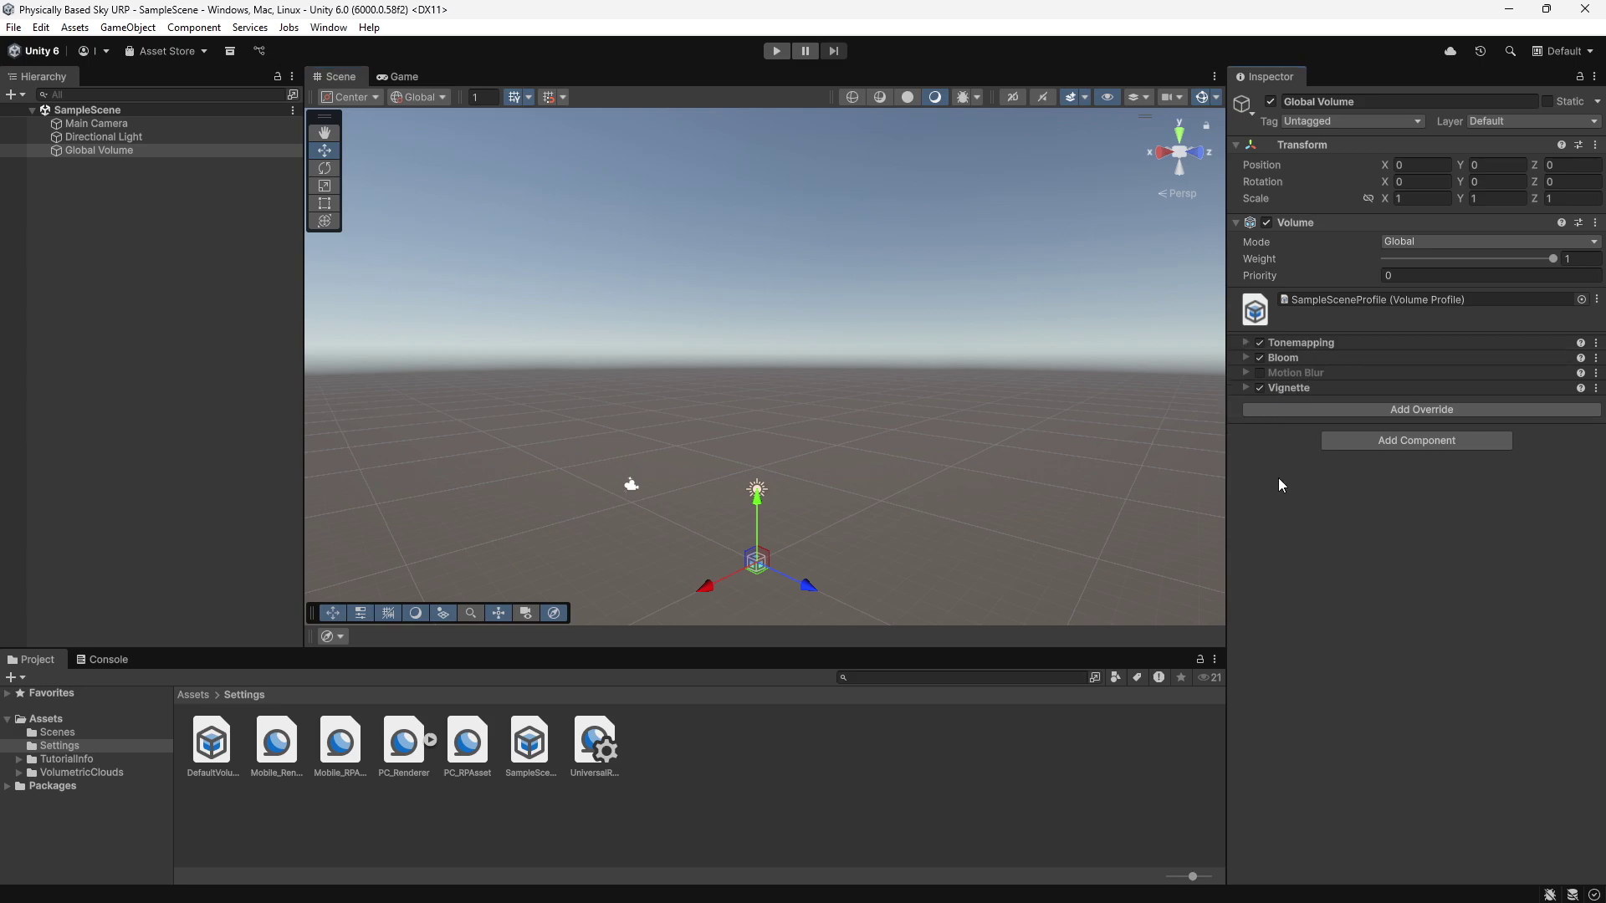
left_click(1300, 410)
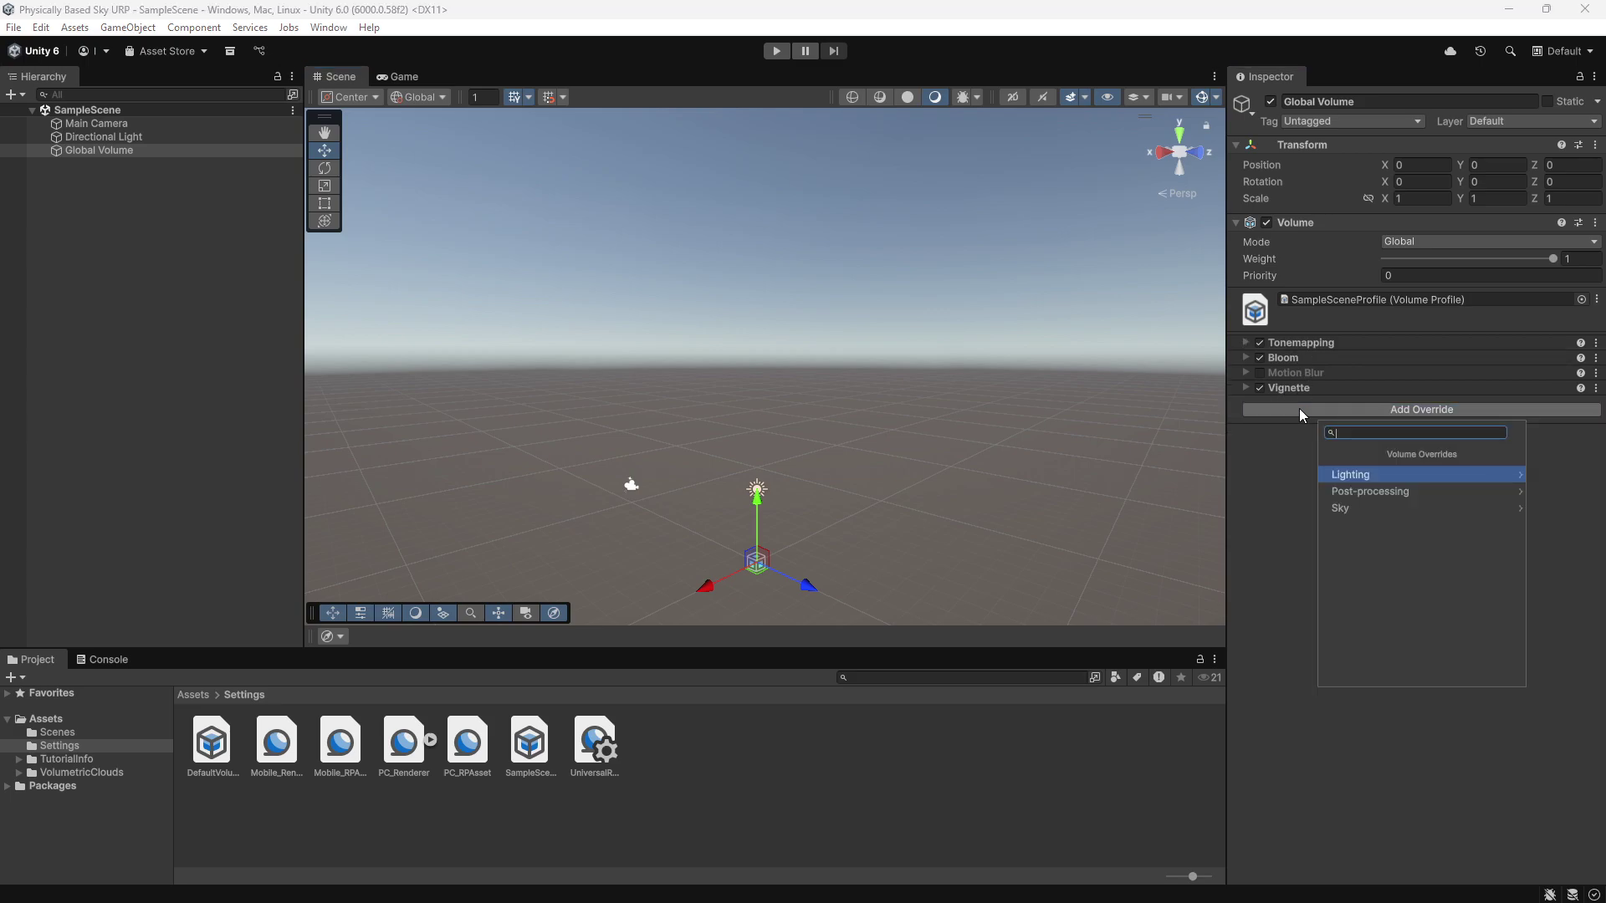
left_click(1347, 508)
left_click(1383, 475)
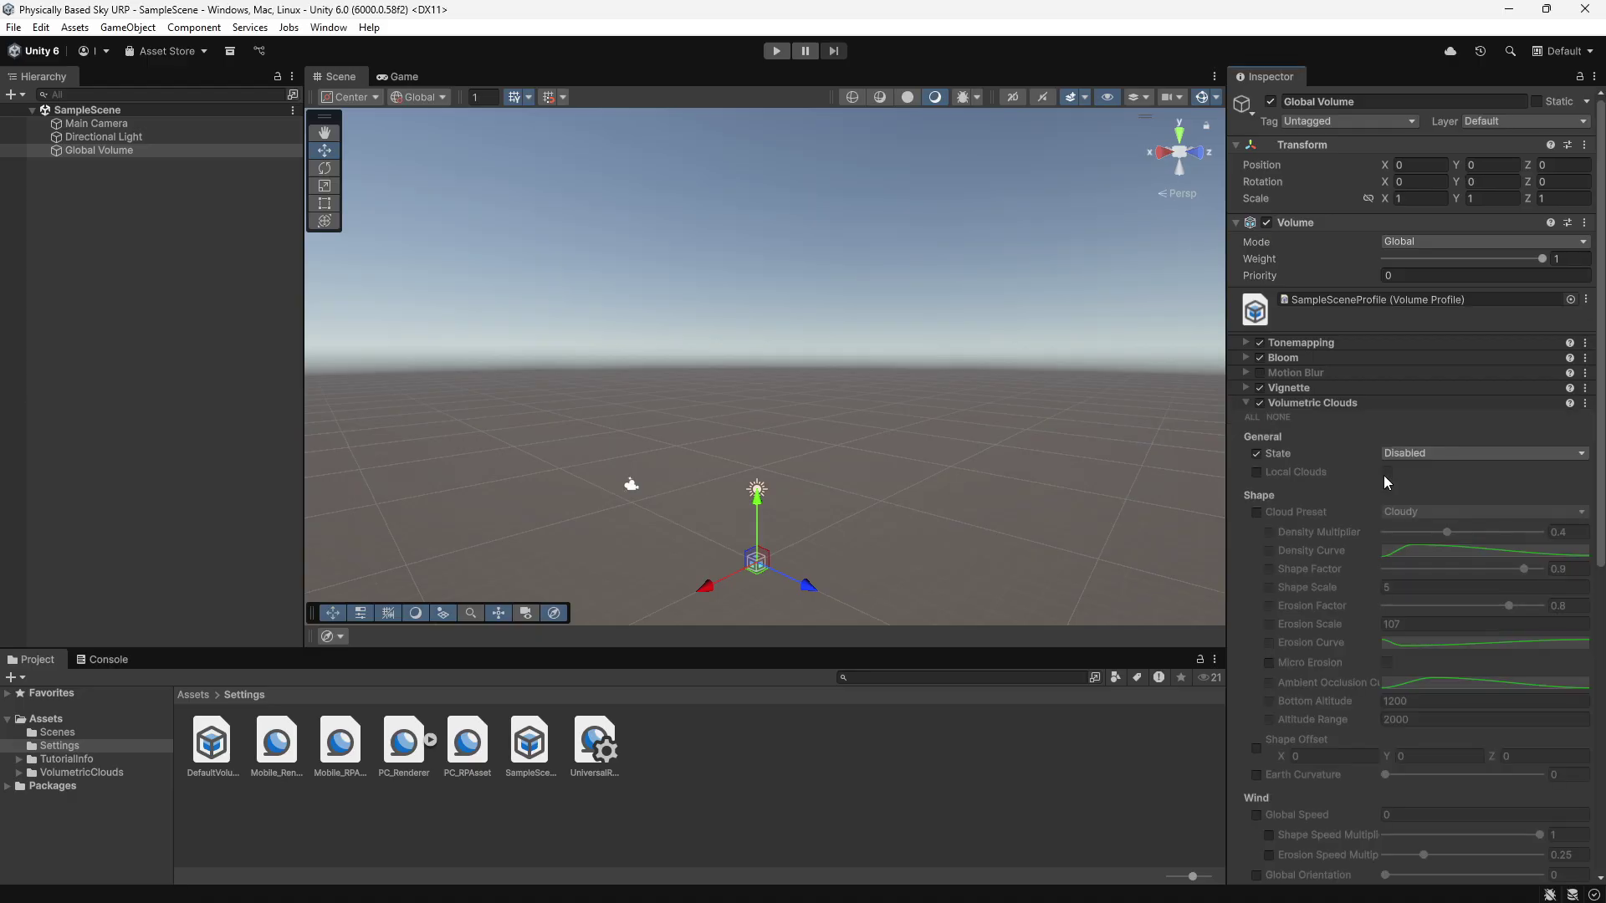
left_click(1432, 453)
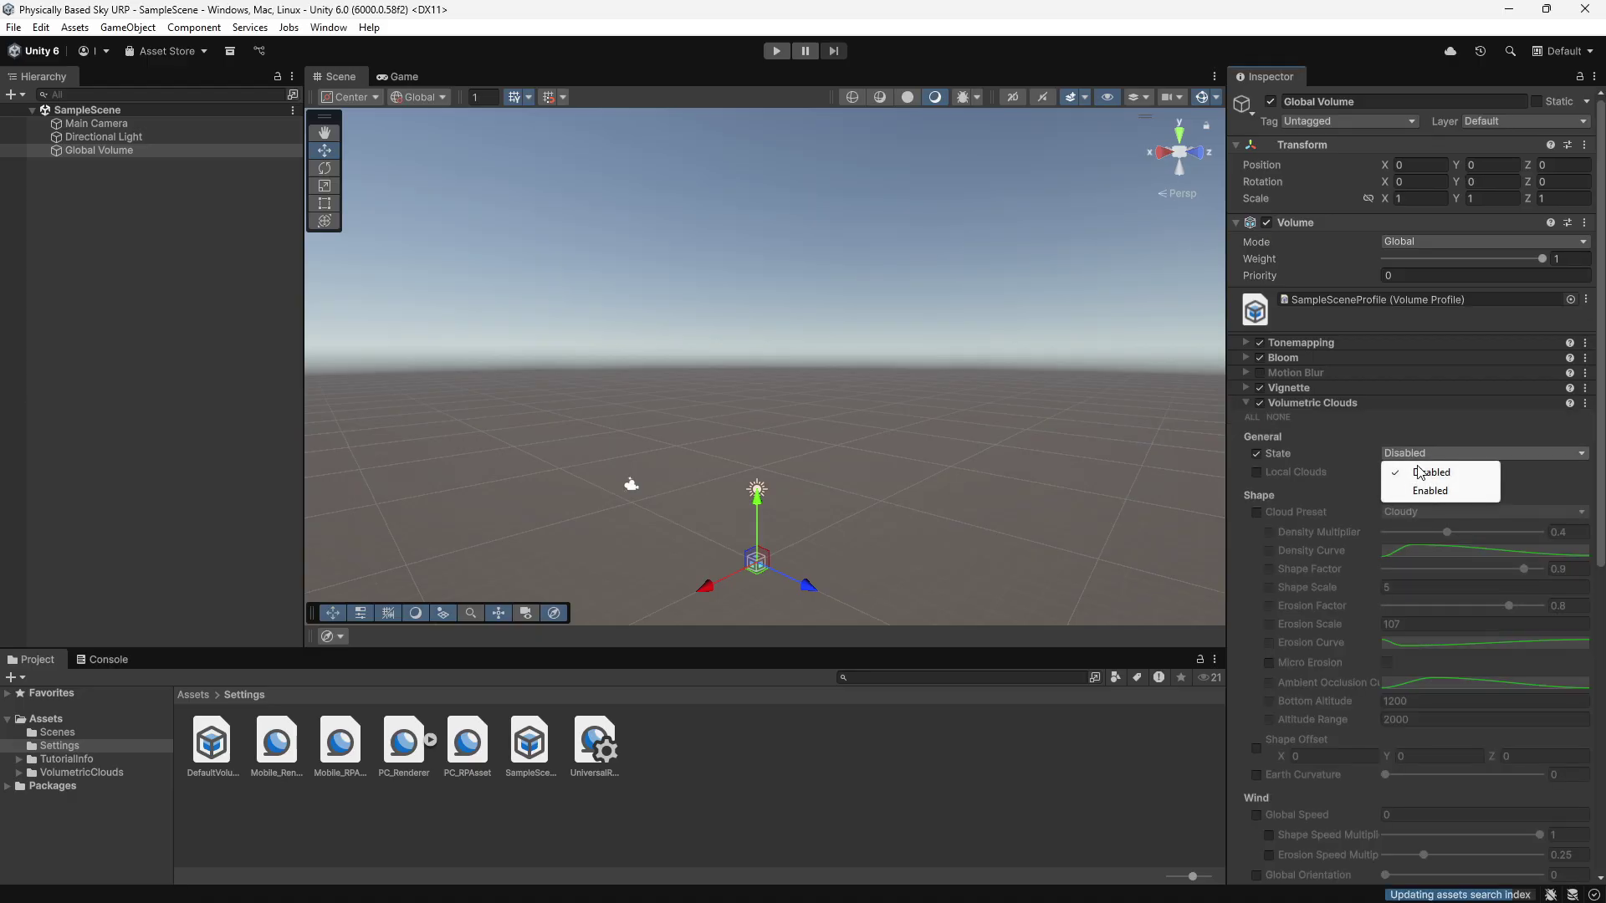
left_click(1431, 491)
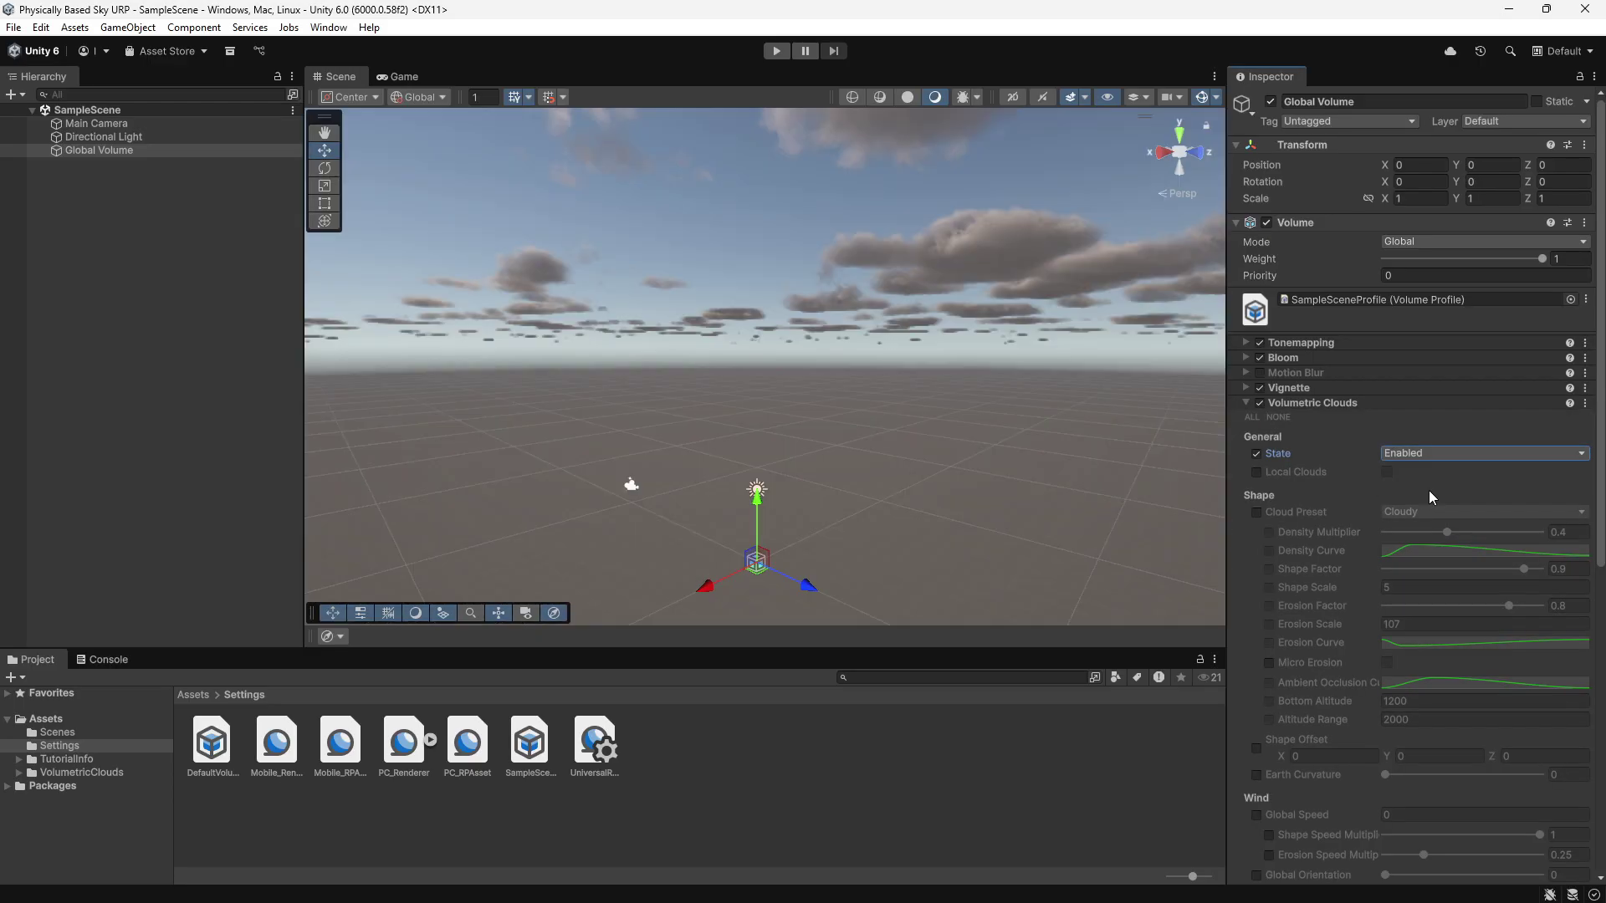
mouse_move(1098, 435)
right_mouse_down()
mouse_move(62, 423)
mouse_move(564, 240)
mouse_move(862, 480)
mouse_move(1050, 395)
right_mouse_up()
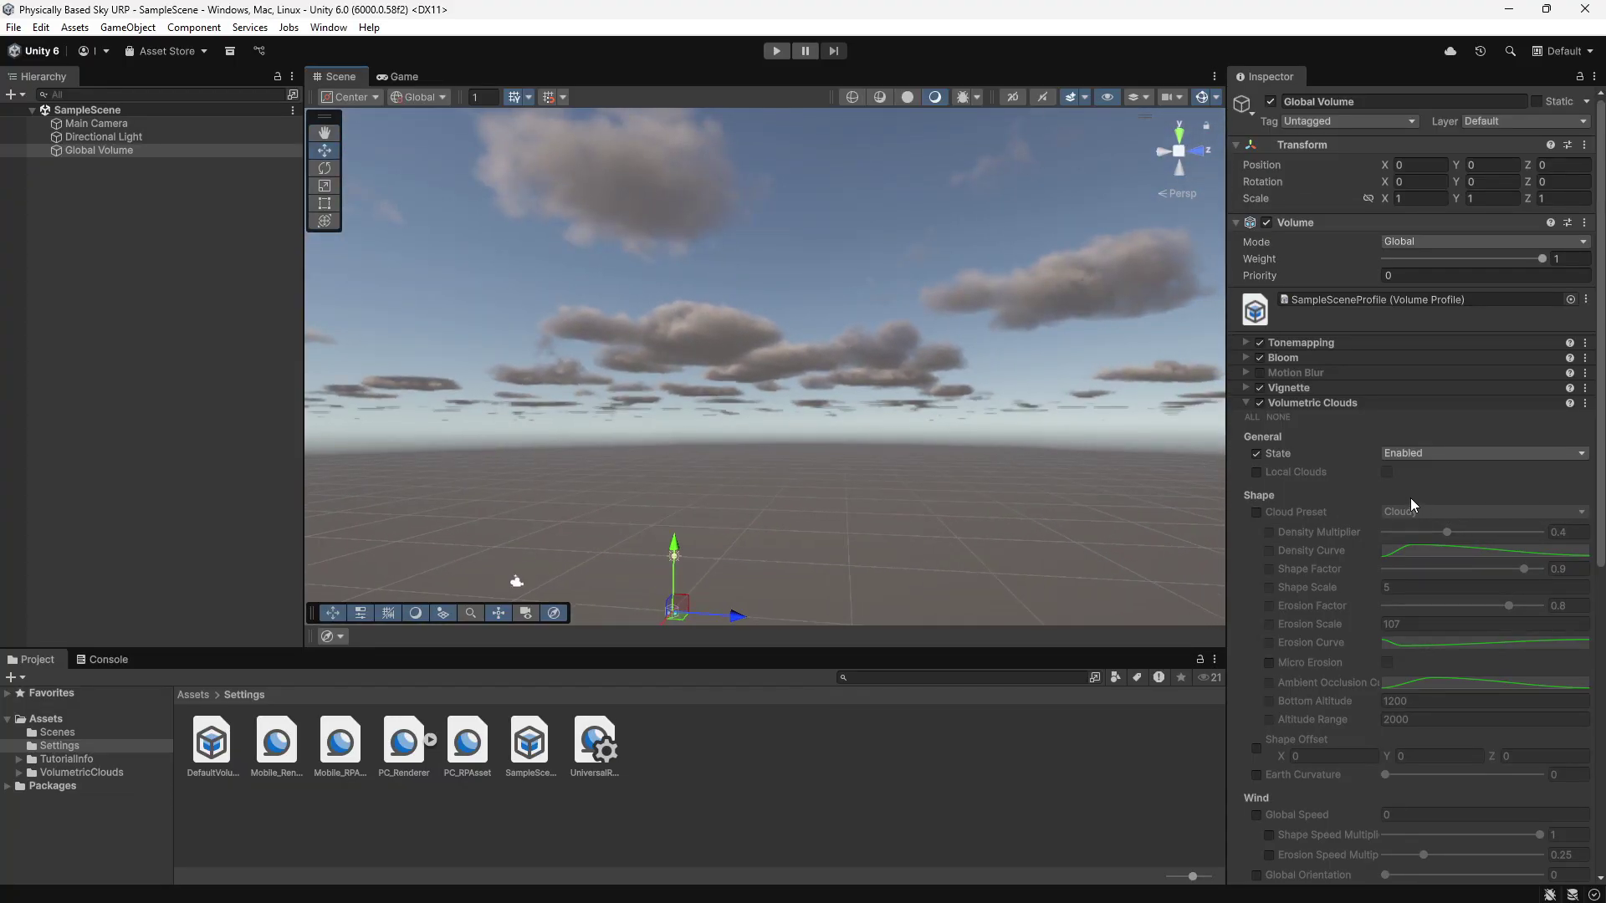
- Turn on Local Clouds and fly the Scene view up to look into the cloud layer
left_click(1257, 474)
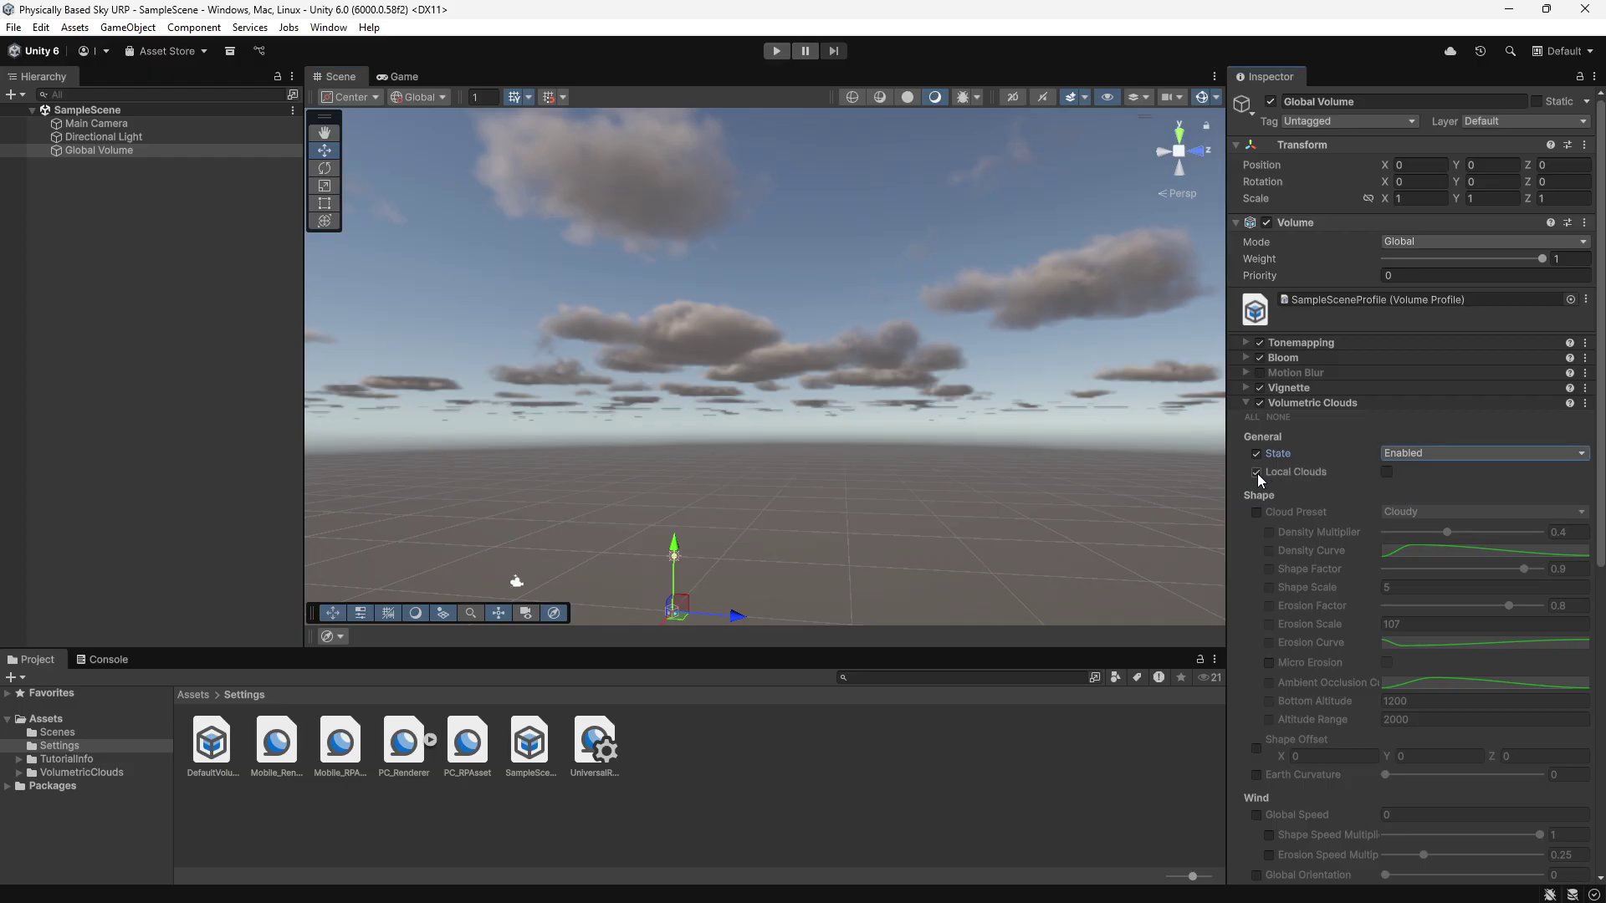
left_click(1387, 473)
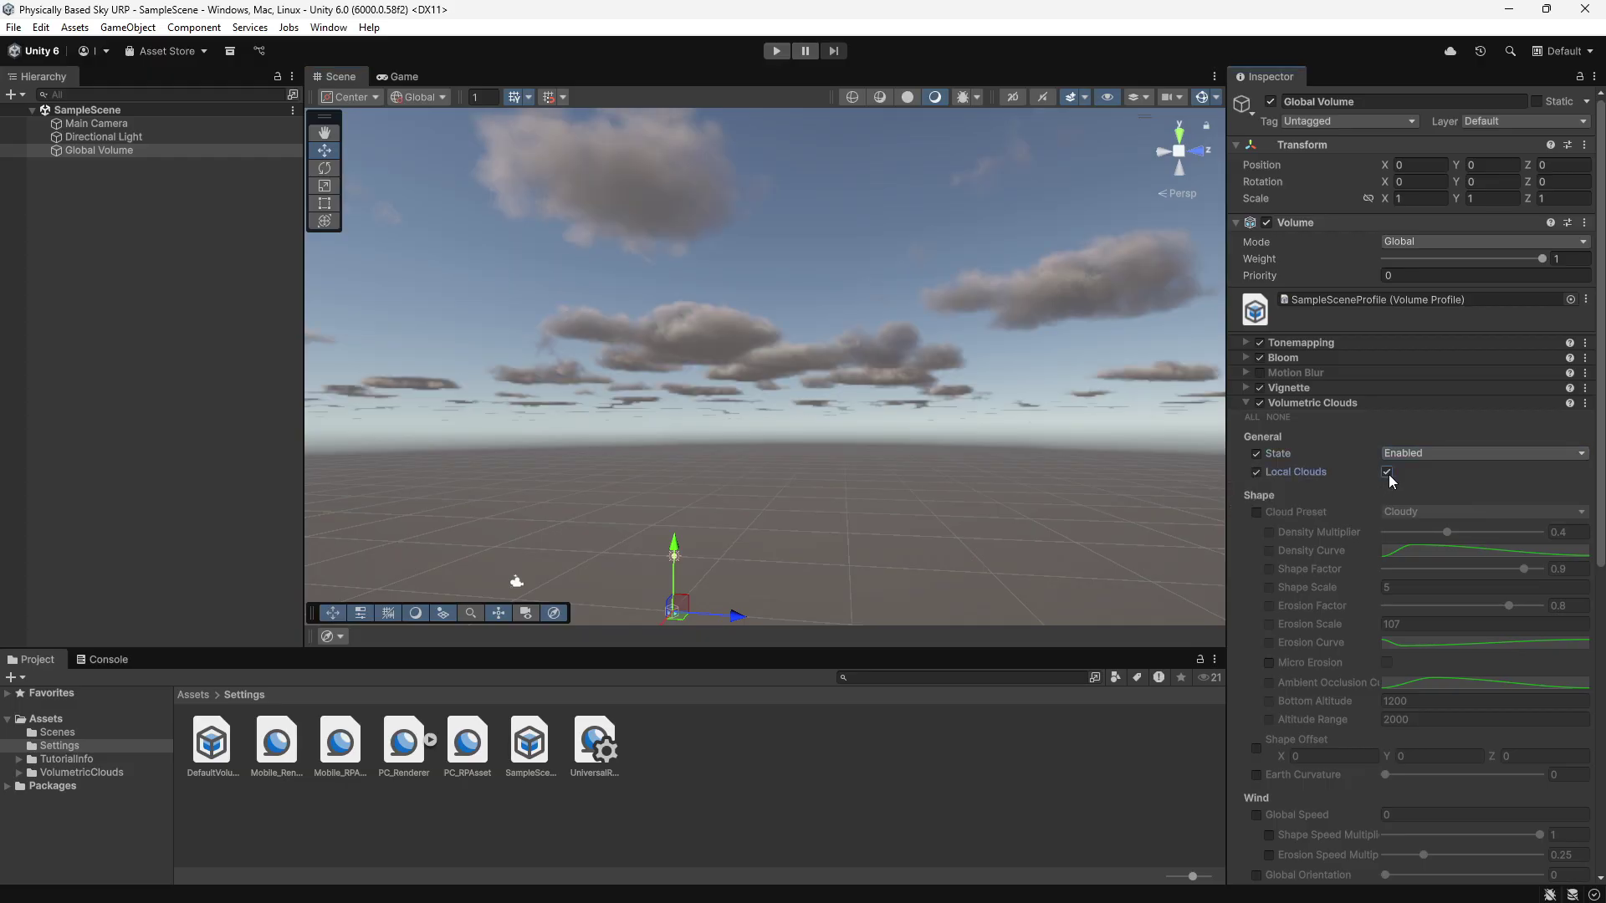
right_click_drag(886, 425, 719, 290)
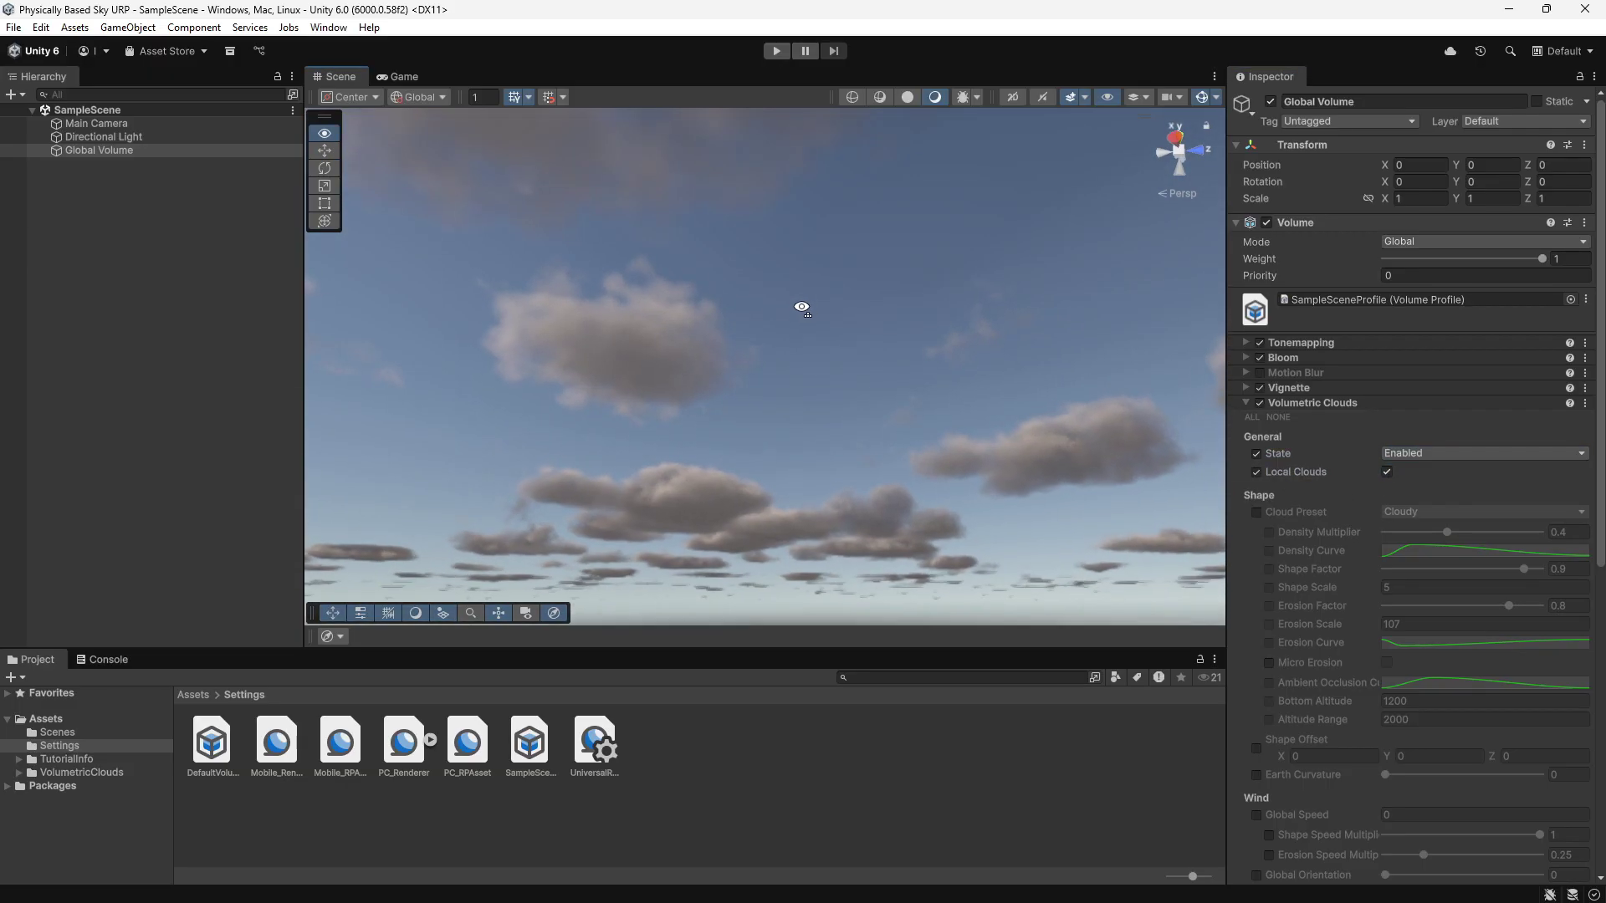
scroll(716, 293, "up", 1)
scroll(719, 289, "up", 2)
scroll(719, 289, "up", 1)
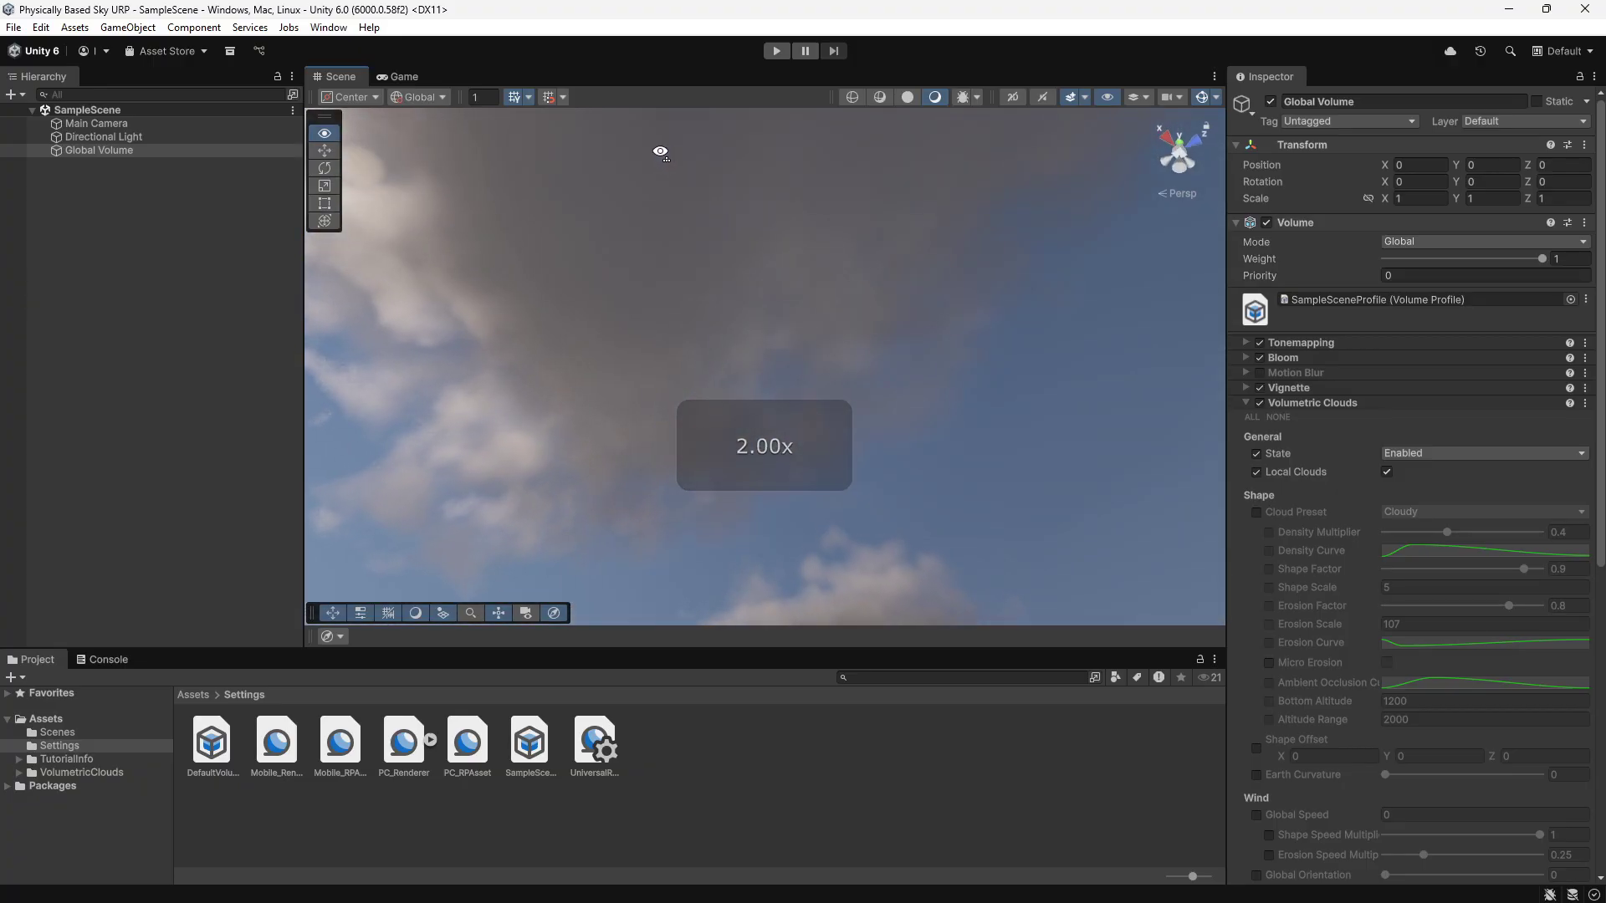
mouse_move(719, 290)
right_mouse_down()
mouse_move(502, 127)
mouse_move(98, 443)
mouse_move(354, 520)
right_mouse_up()
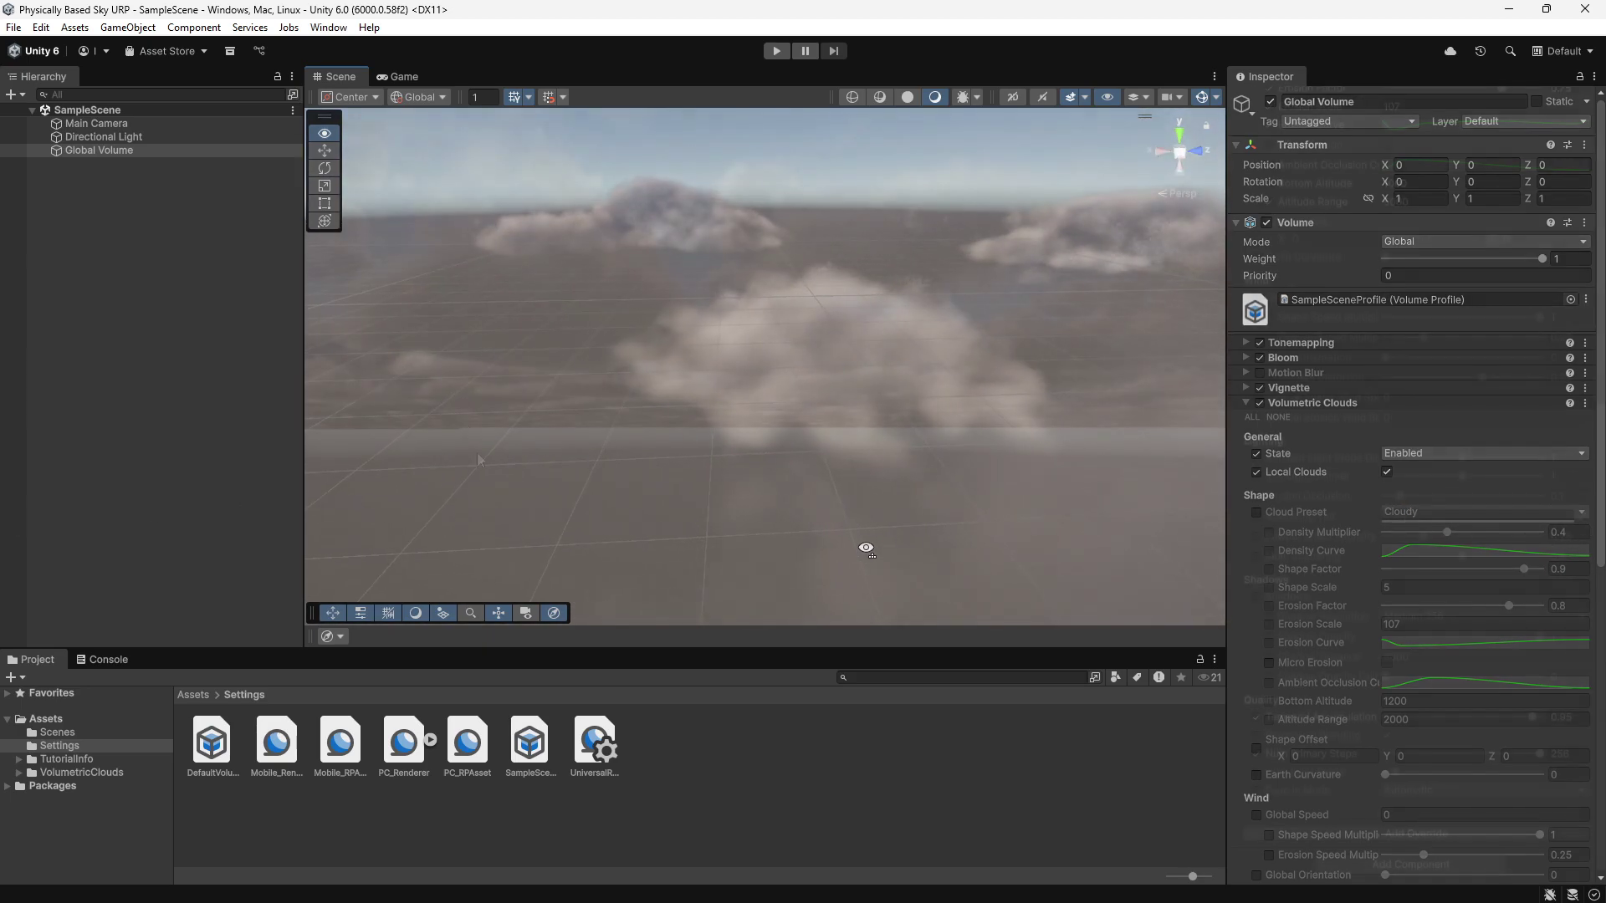
right_click_drag(354, 520, 132, 258)
- Create a new 3D Plane object from the Hierarchy
left_click(132, 258)
right_click(132, 258)
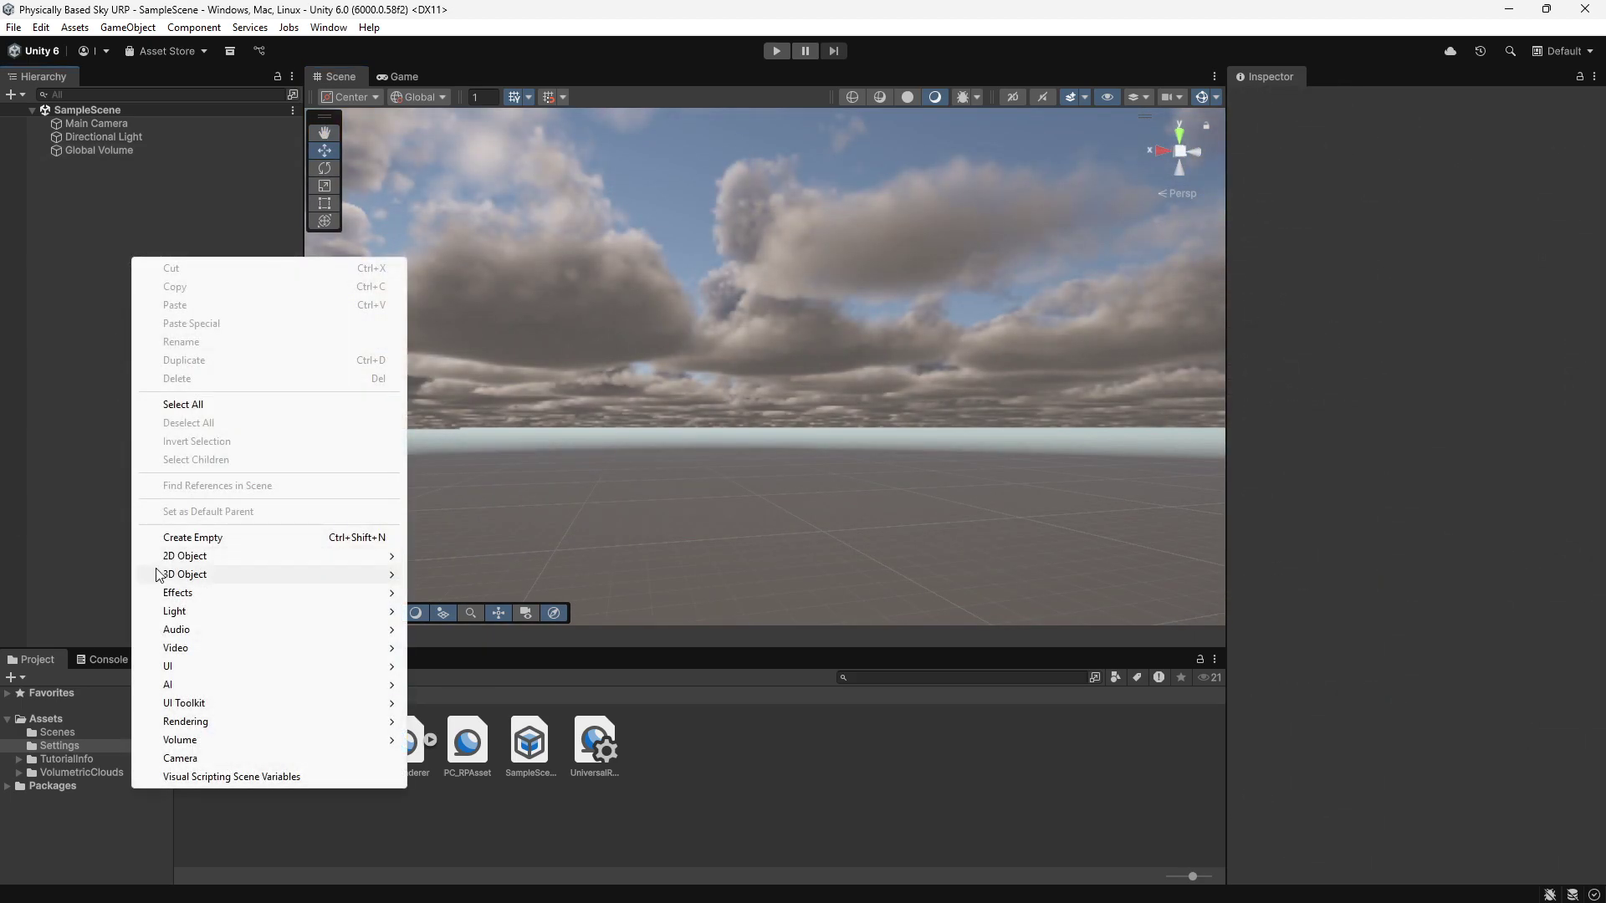
mouse_move(245, 575)
left_click(460, 648)
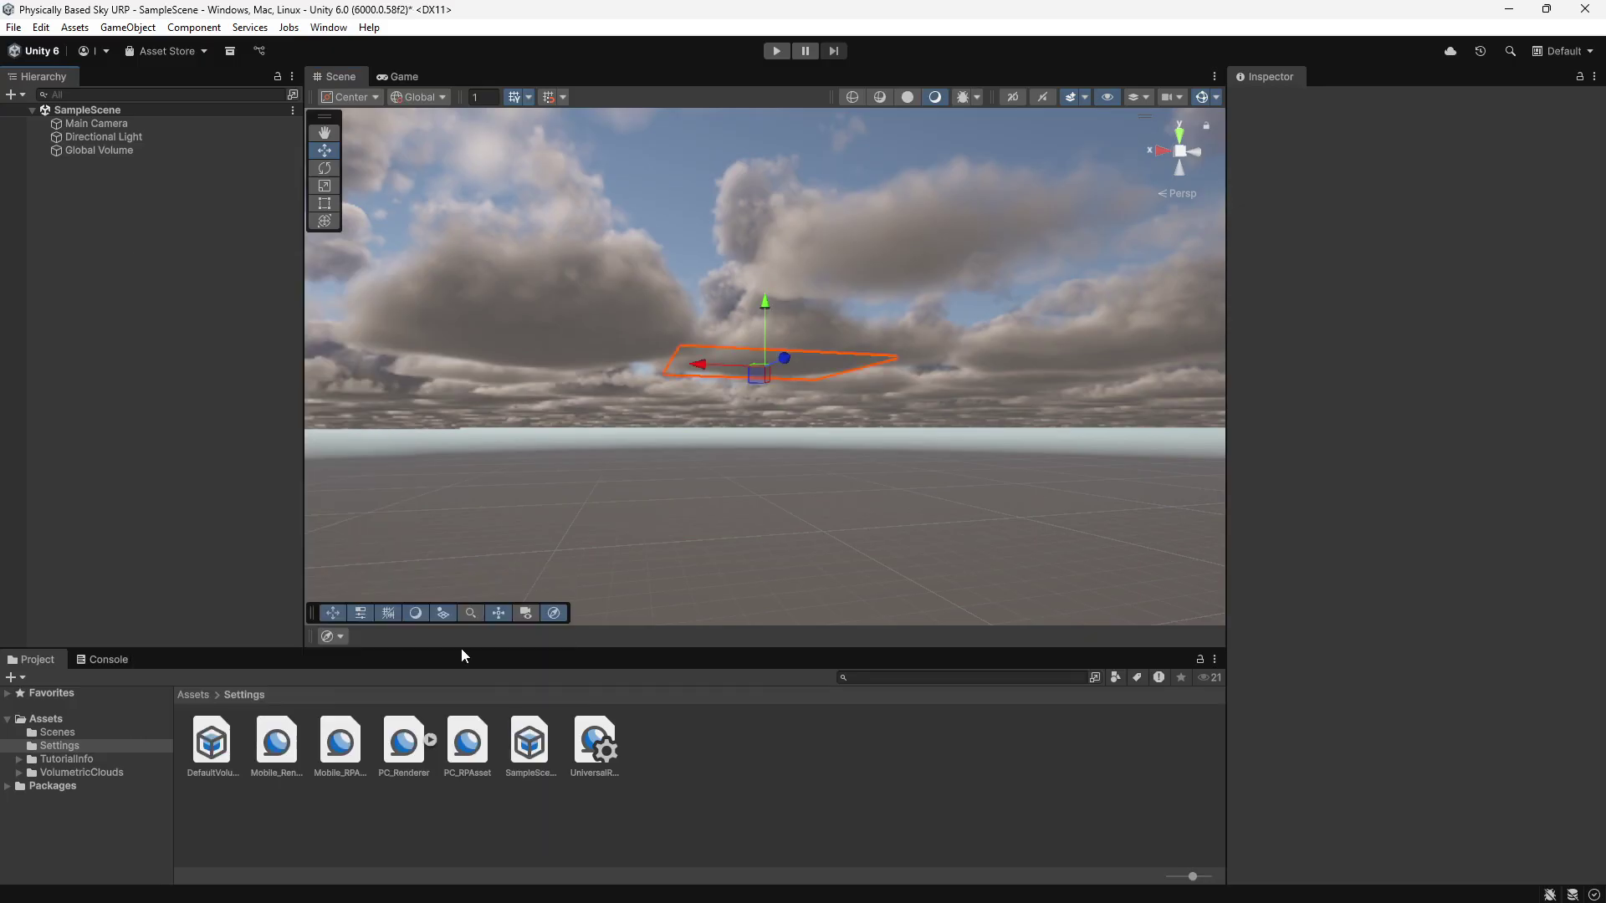
left_click(124, 167)
- Set the Plane's position to 0, 0, 0
double_click(1413, 165)
type("069.17")
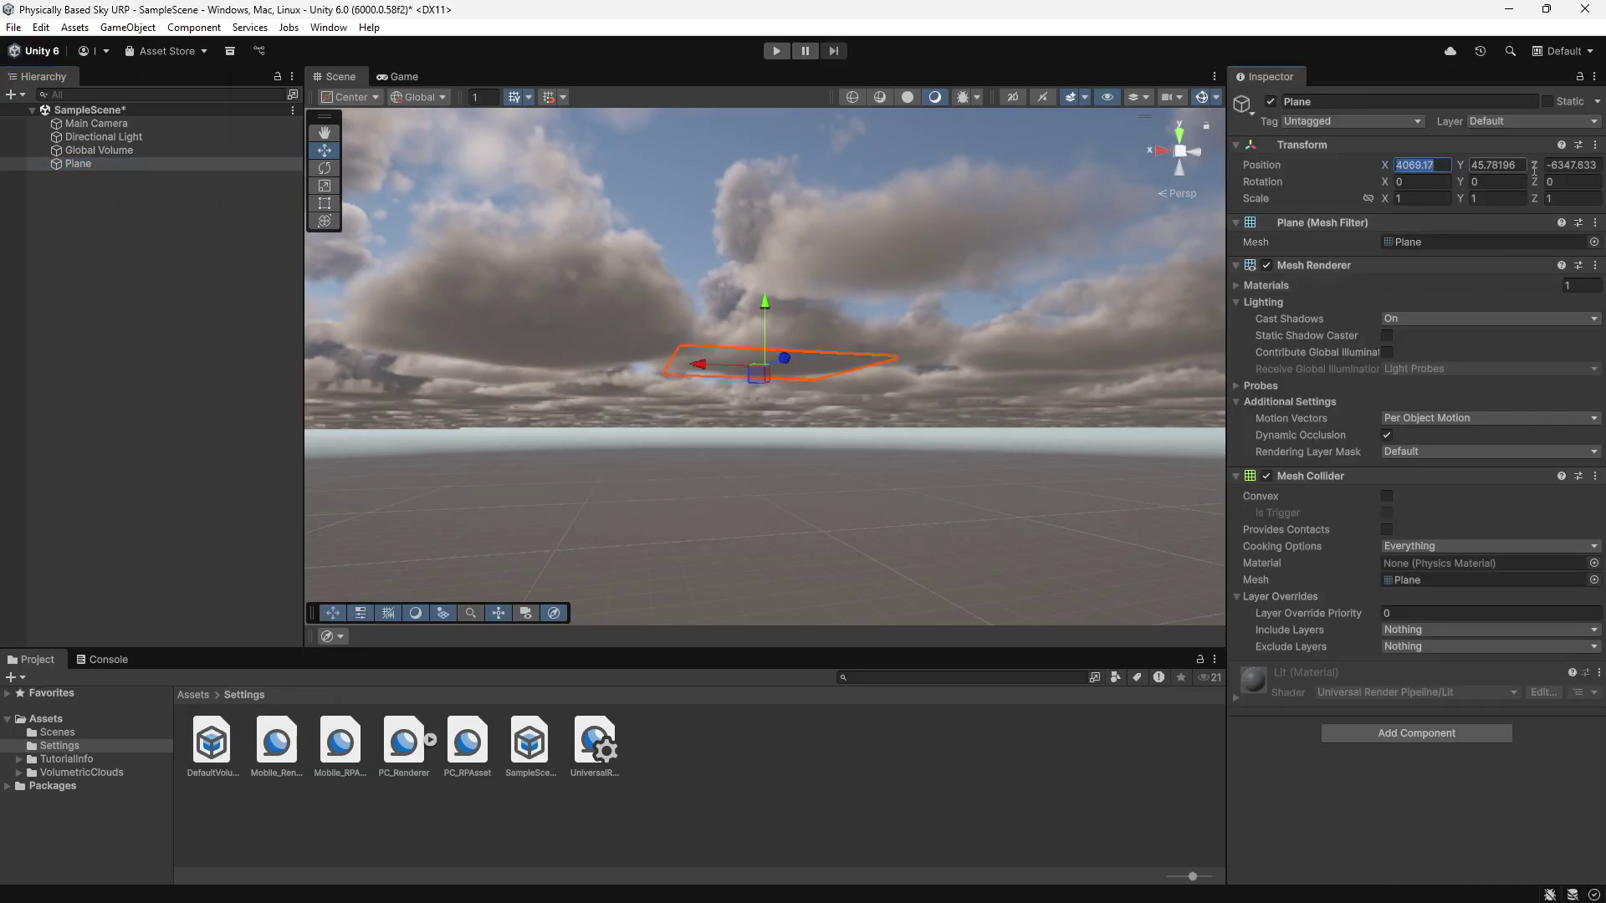
key("Tab")
key("Tab")
type("0")
double_click(1497, 165)
type("0")
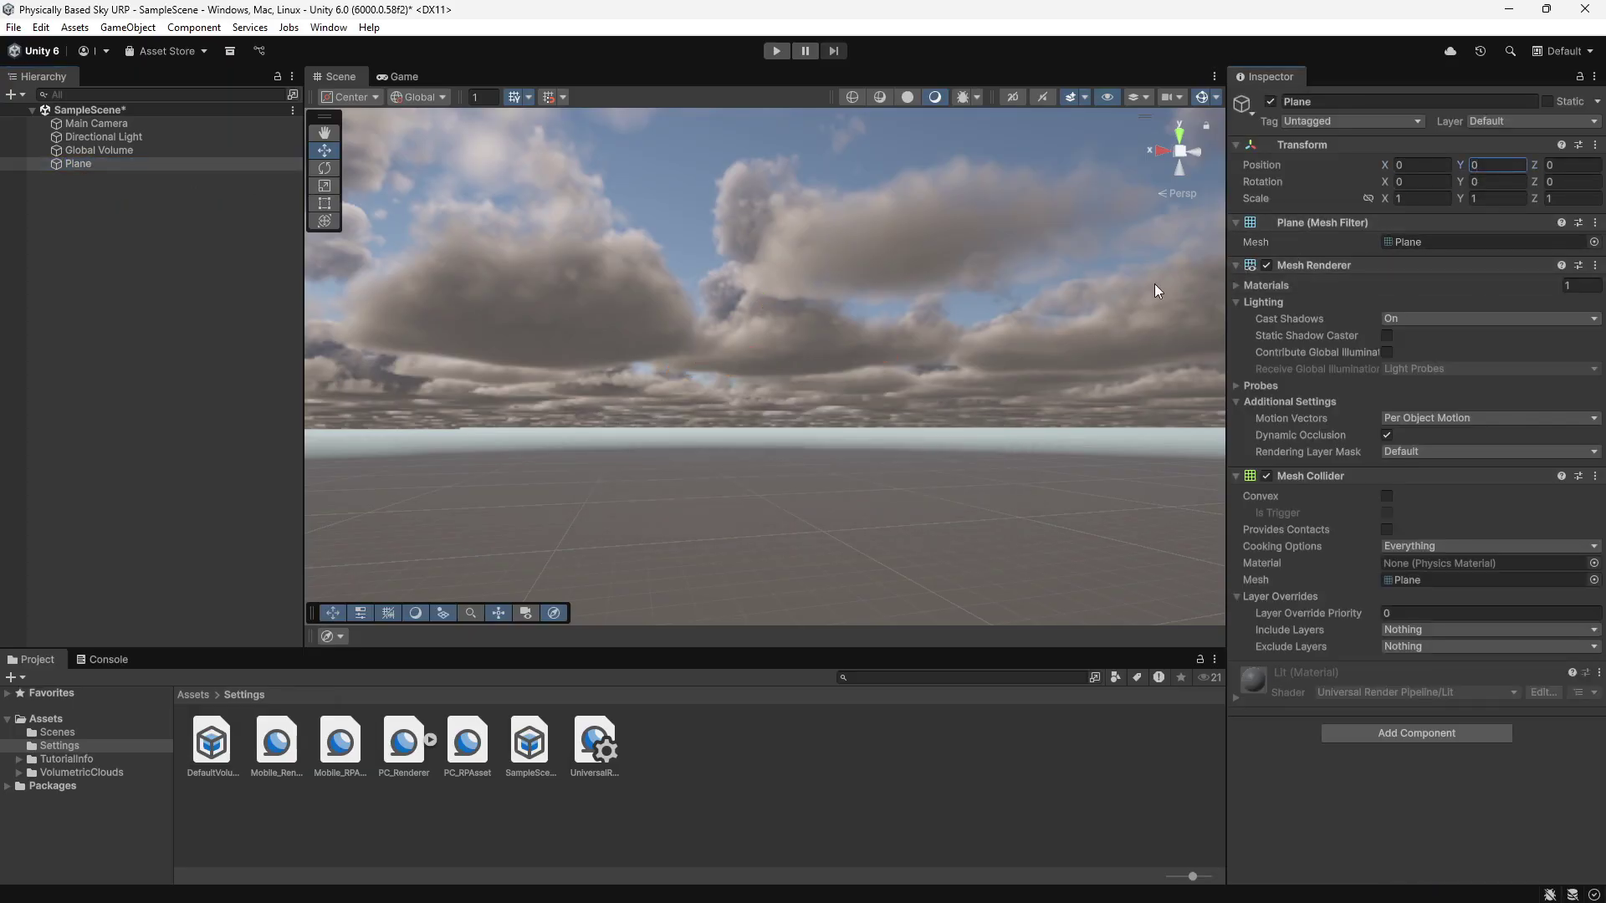
- Scale the Plane up to 24.494 with the Scale tool, then reselect the Global Volume
mouse_move(807, 325)
left_mouse_down("alt")
mouse_move(750, 446)
mouse_move(54, 483)
mouse_move(97, 676)
left_mouse_up("alt")
key("r")
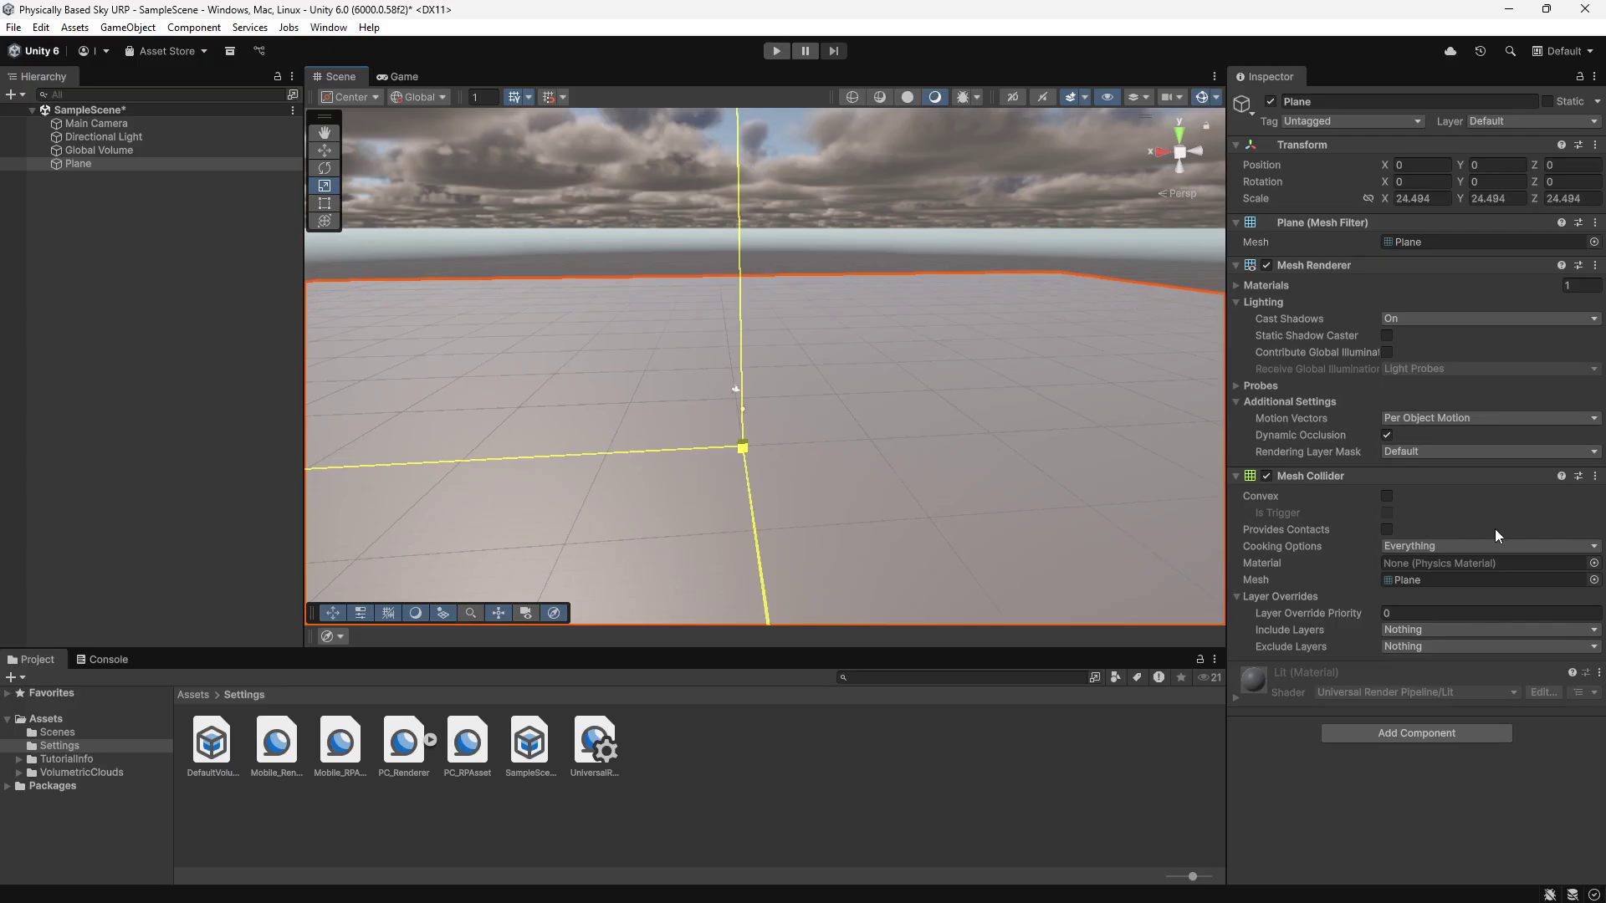
left_click(138, 318)
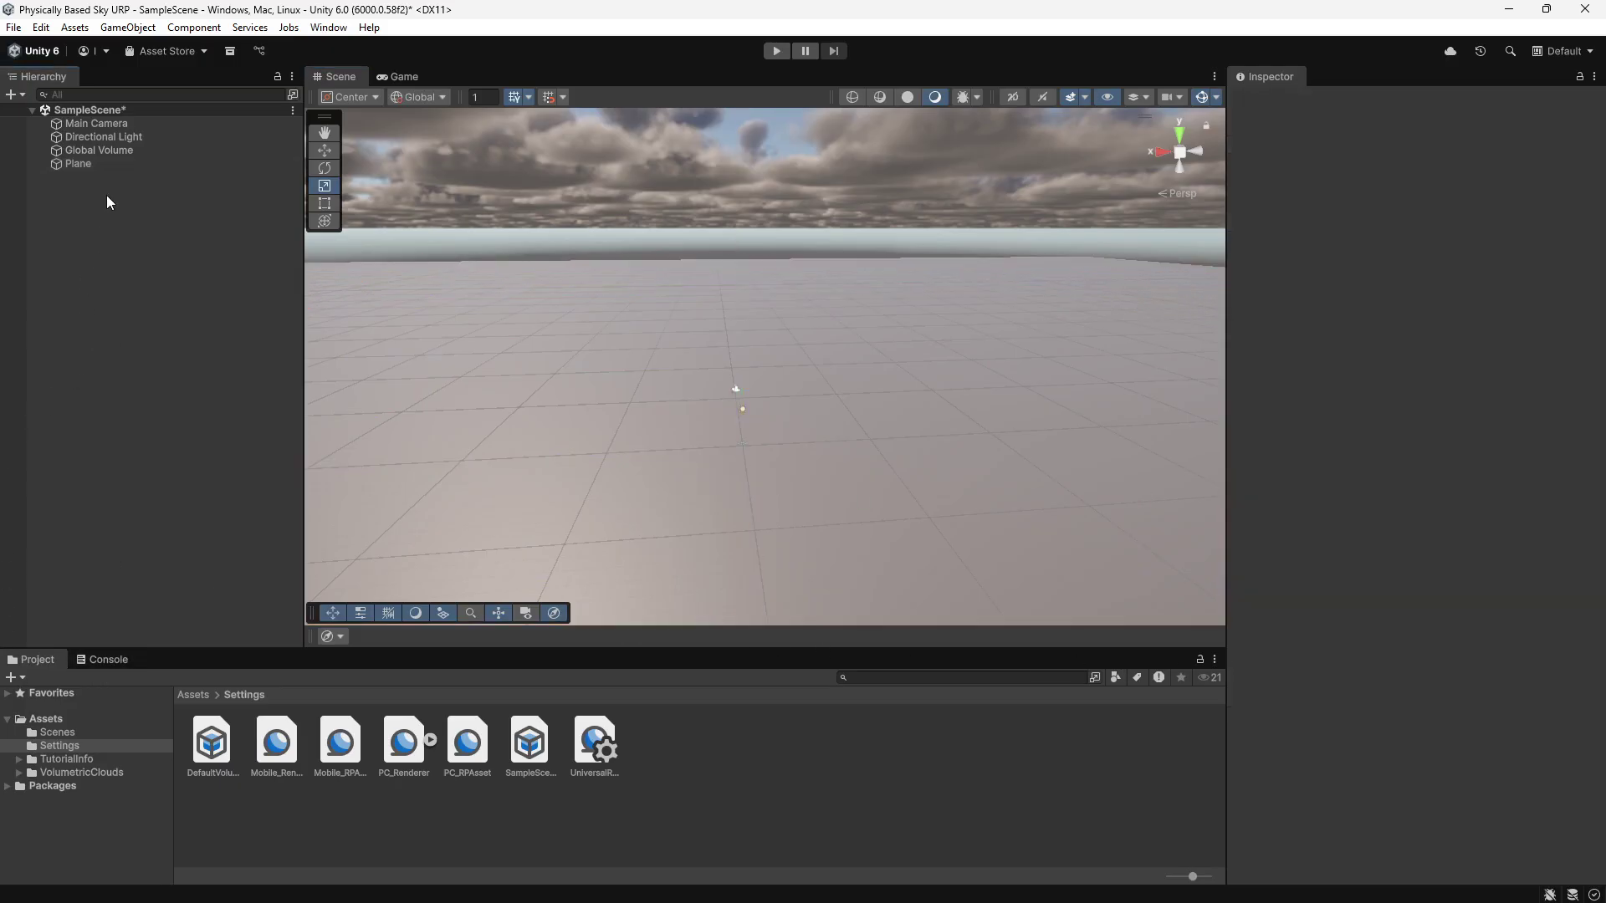
left_click(118, 151)
- Override and turn on Shadows in the Volumetric Clouds override
key("w")
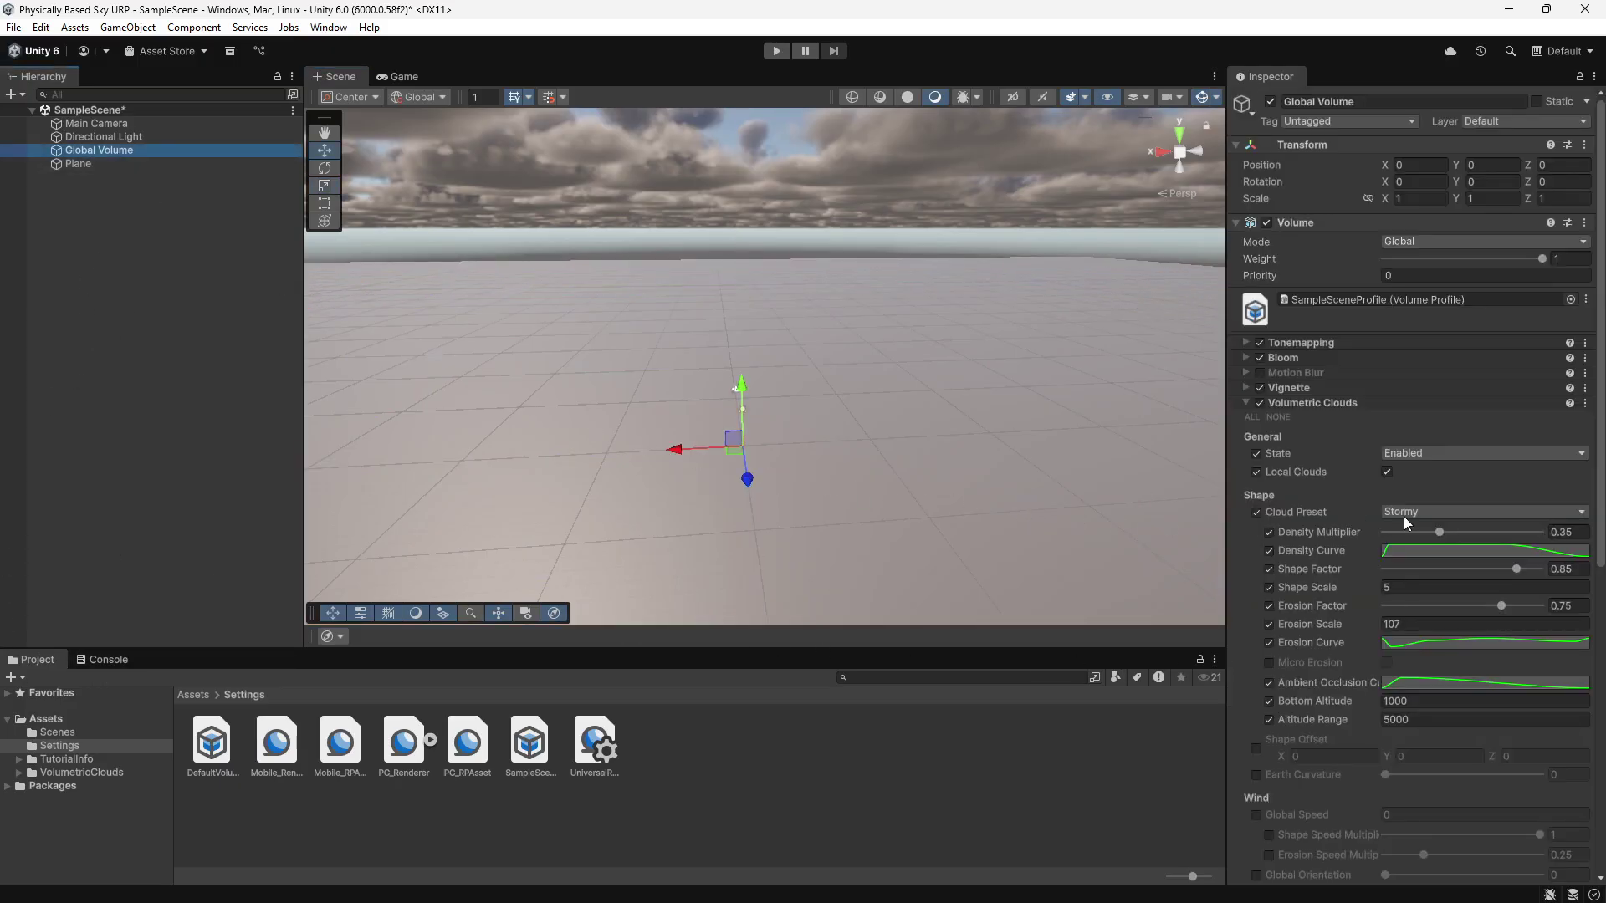
scroll(1537, 490, "down", 10)
scroll(1522, 579, "down", 2)
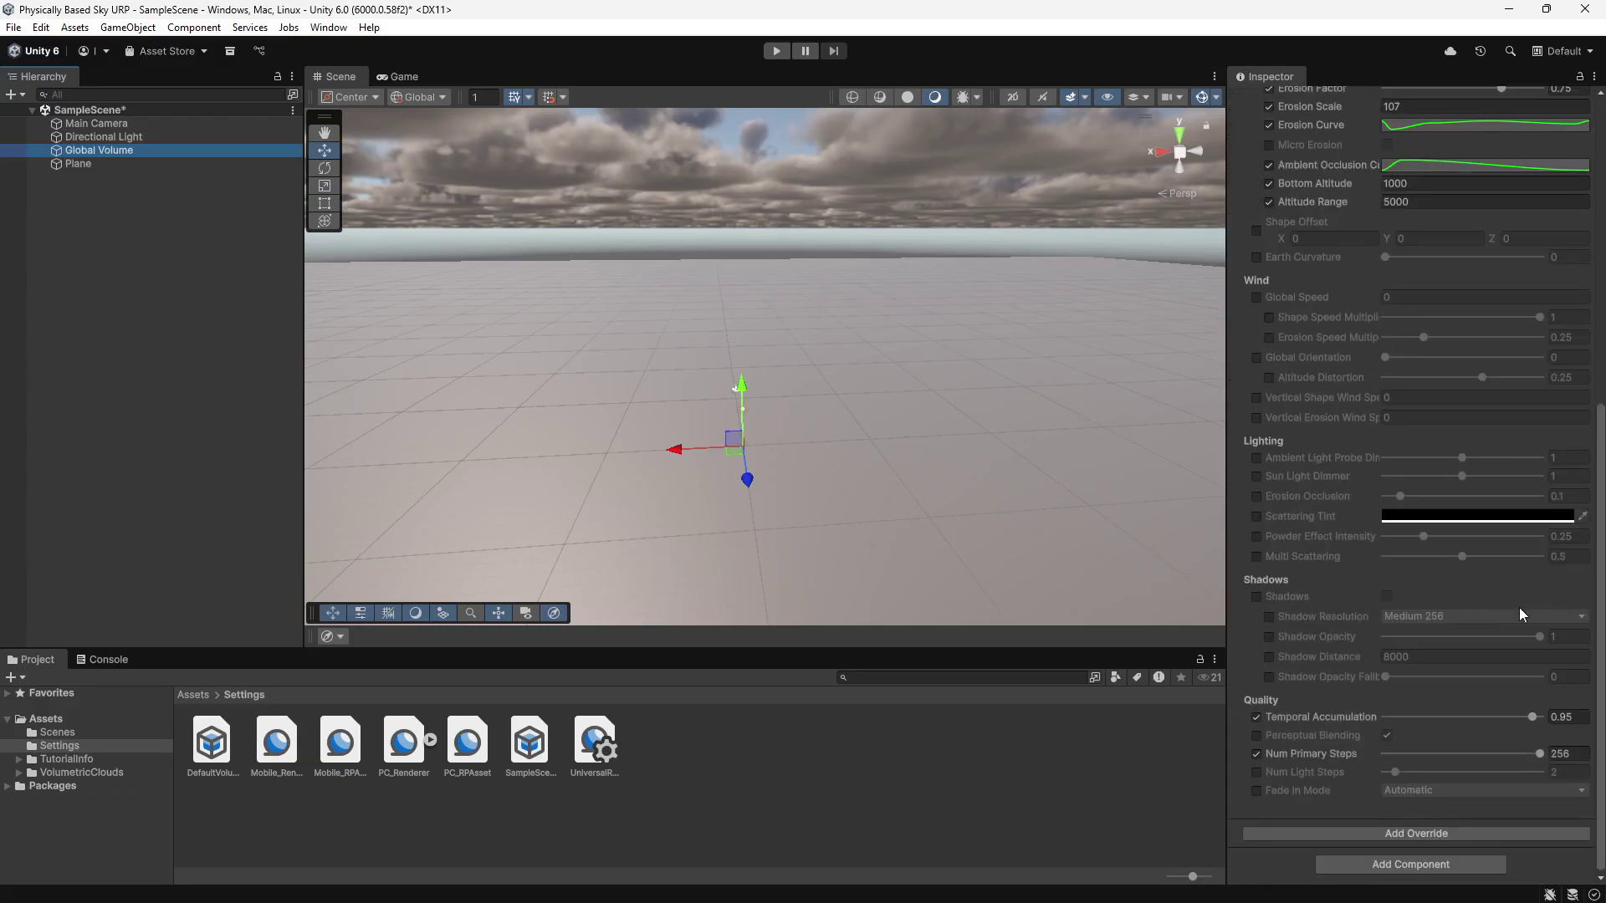
left_click(1256, 597)
left_click(1387, 596)
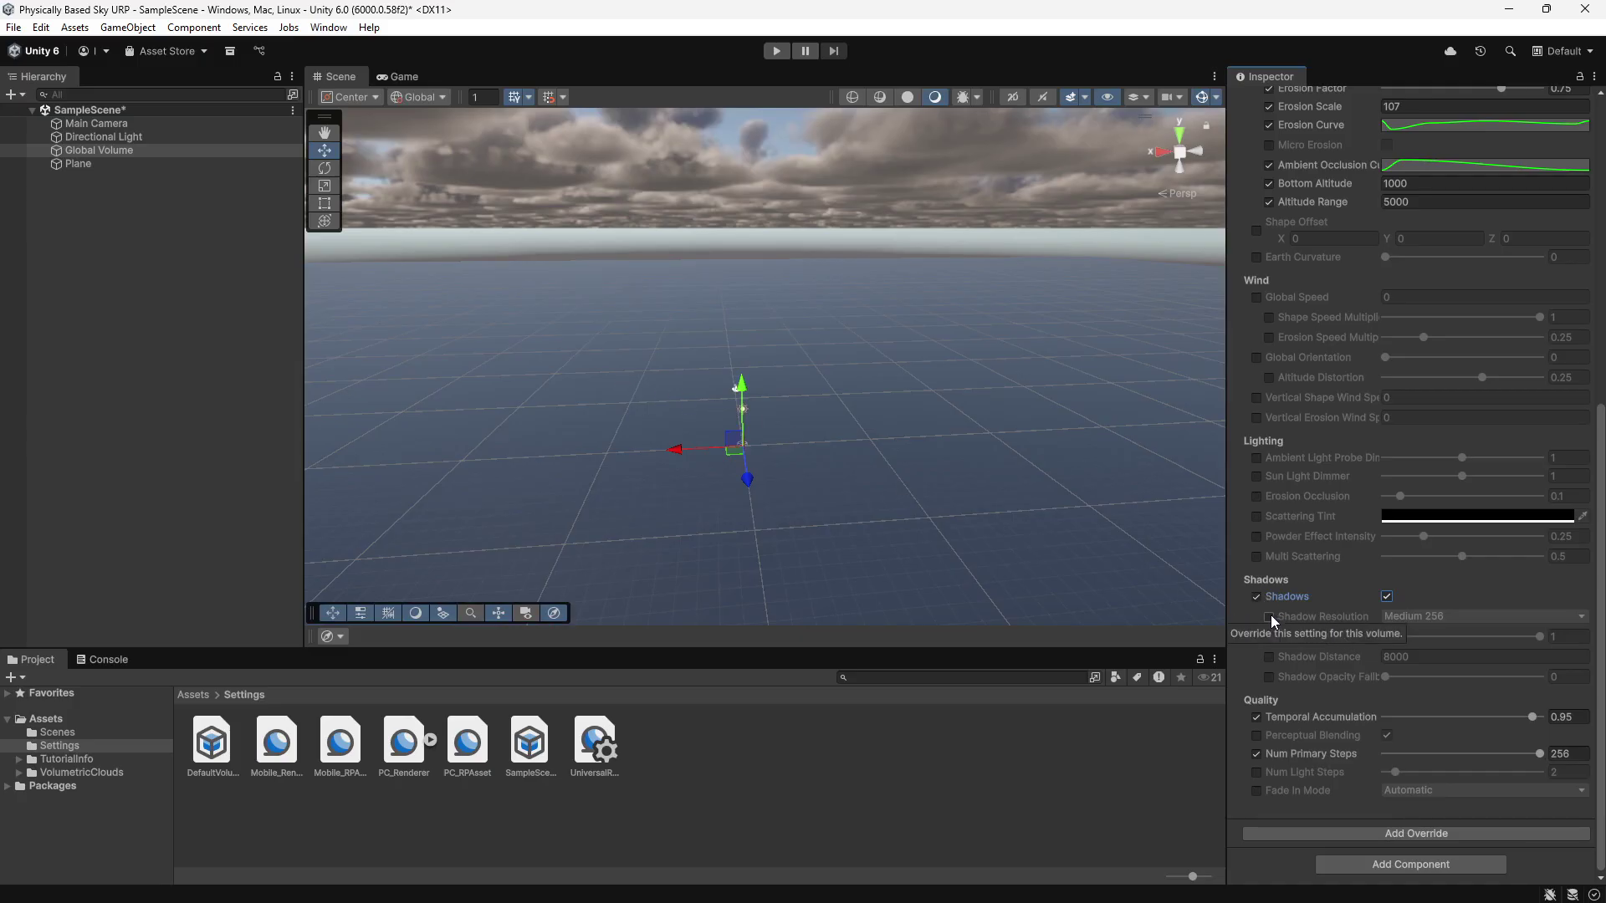
- Override Shadow Resolution at Medium 256 and Shadow Opacity at 1, then view shadows on the plane
left_click(1269, 617)
left_click(1268, 636)
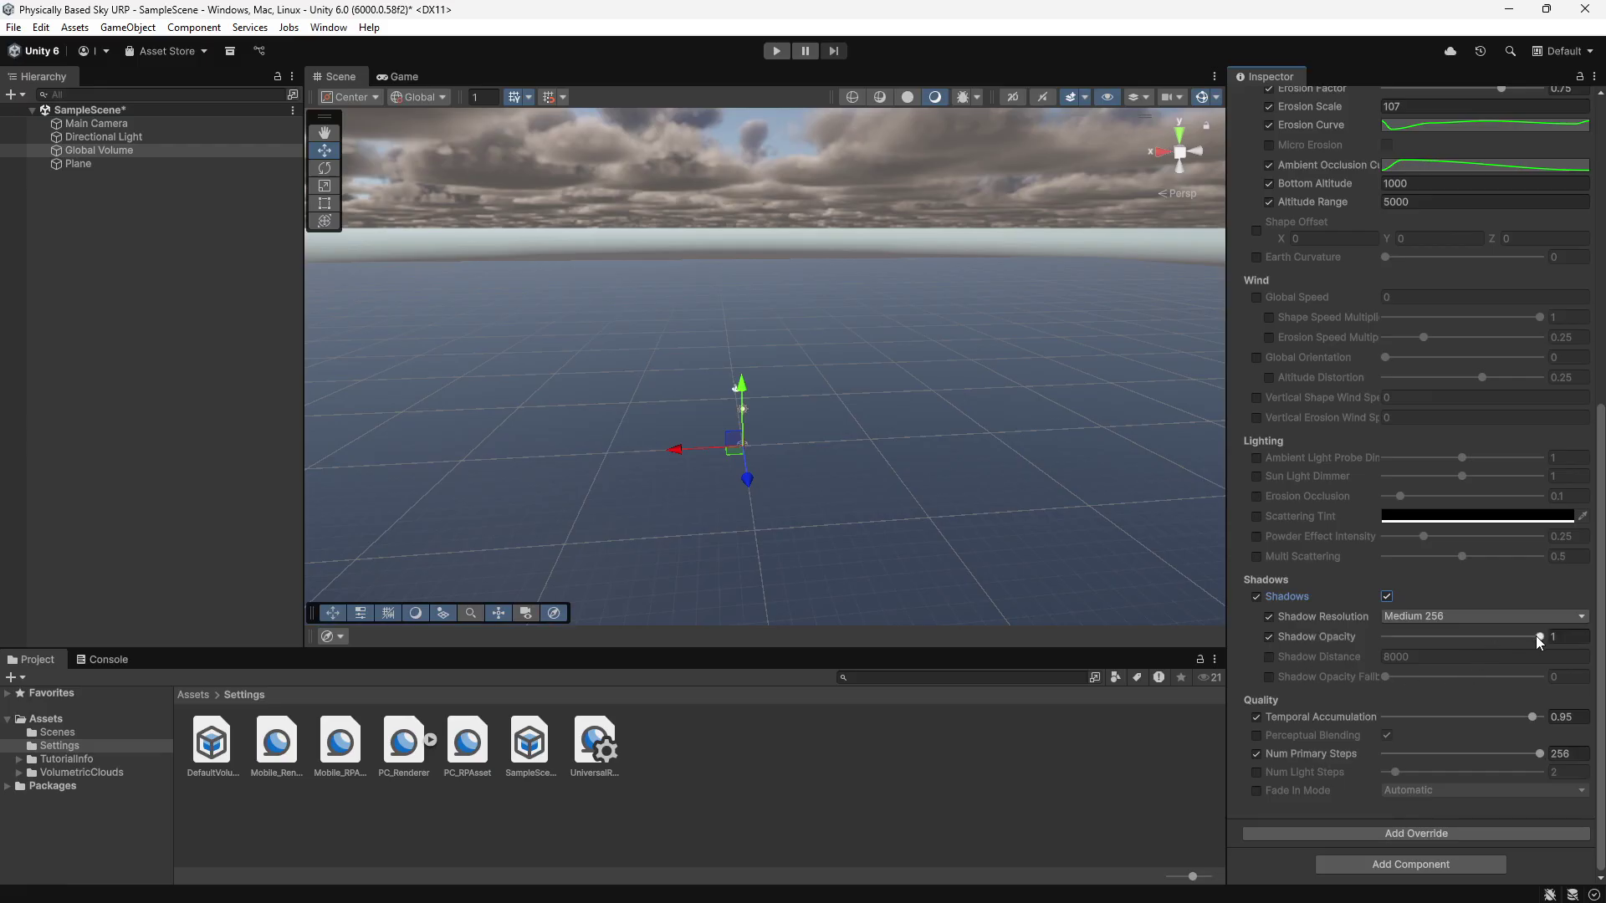
mouse_move(1535, 636)
left_mouse_down()
mouse_move(1448, 642)
mouse_move(1547, 637)
left_mouse_up()
mouse_move(746, 479)
left_mouse_down("alt")
mouse_move(1384, 472)
mouse_move(1141, 499)
left_mouse_up("alt")
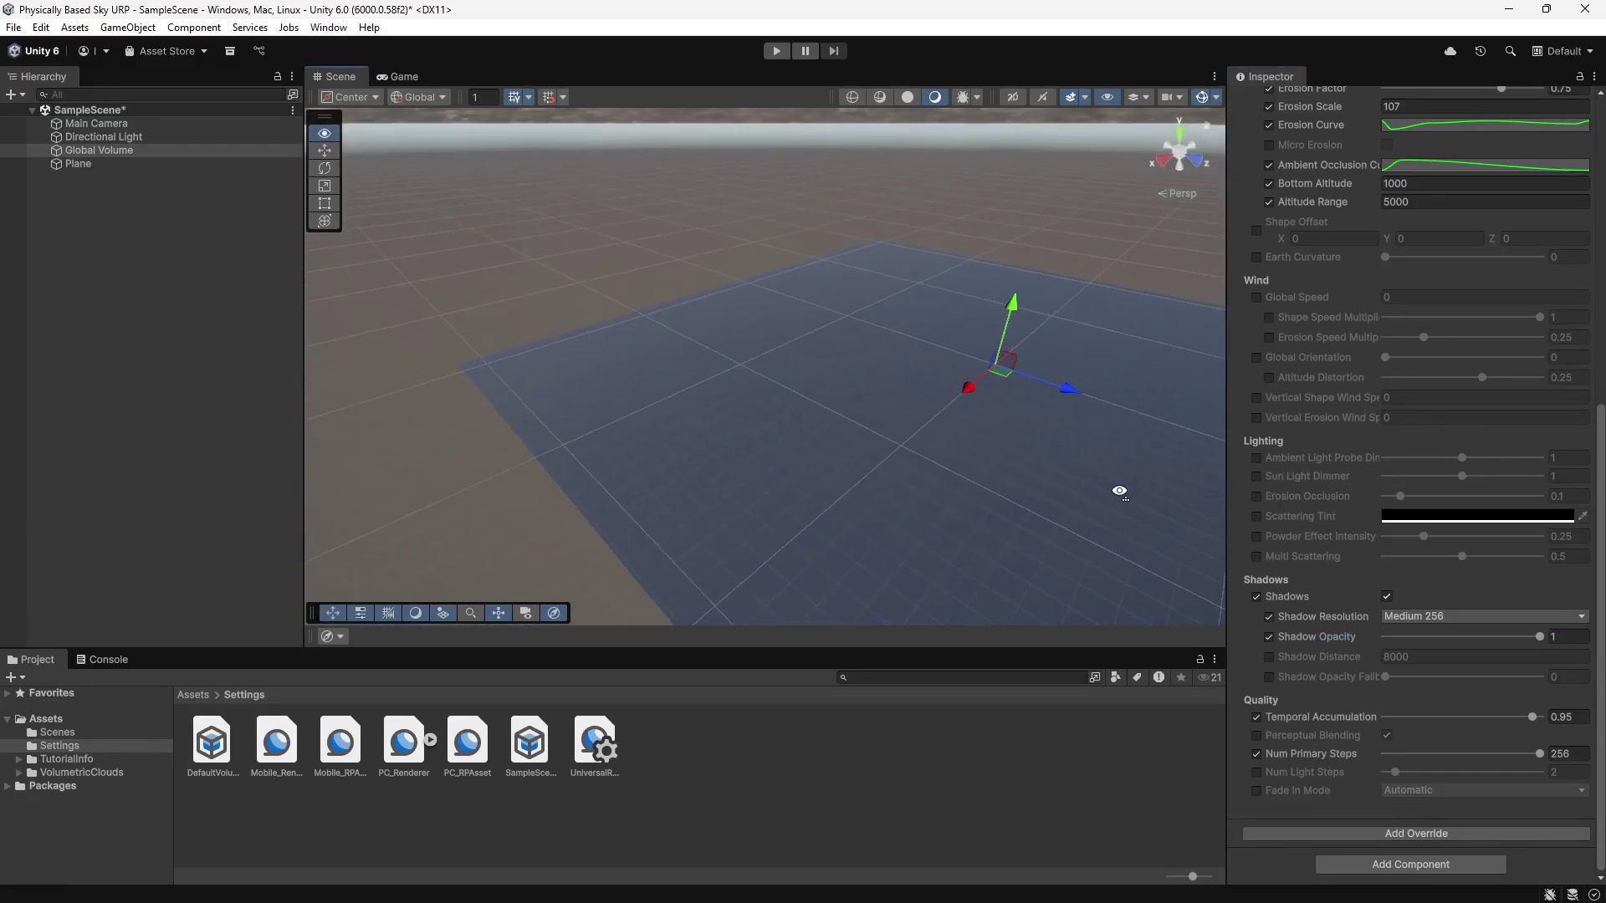
scroll(1447, 475, "up", 2)
scroll(1447, 478, "up", 5)
scroll(1447, 477, "up", 5)
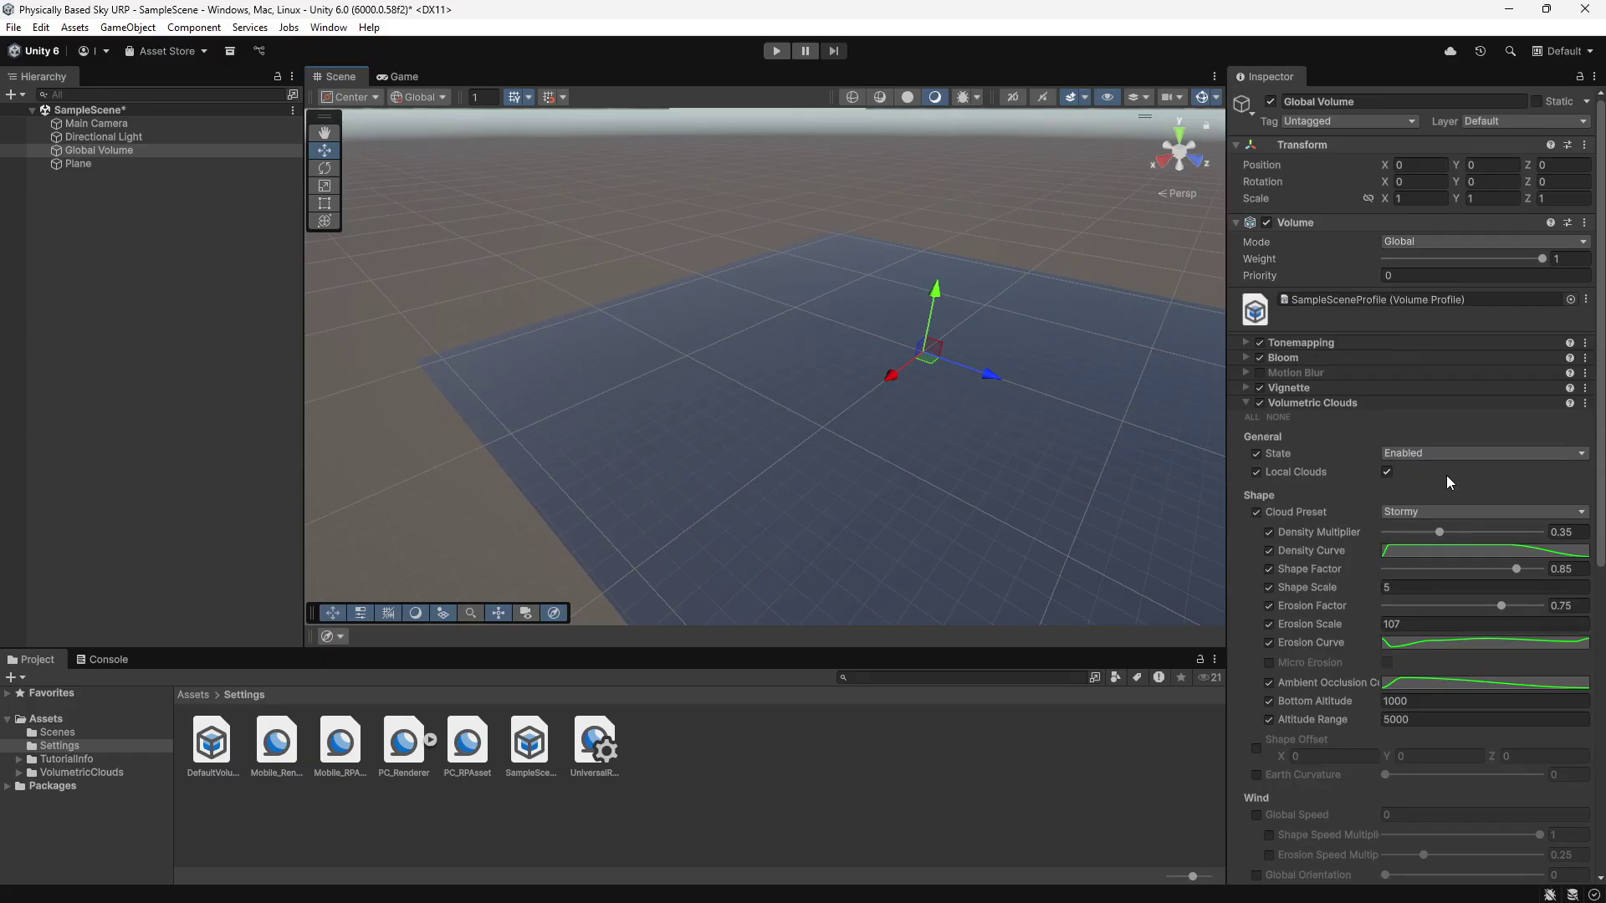
- Set the Plane's X and Z scale to 1000 and frame it to inspect the cloud shadows
left_click(125, 167)
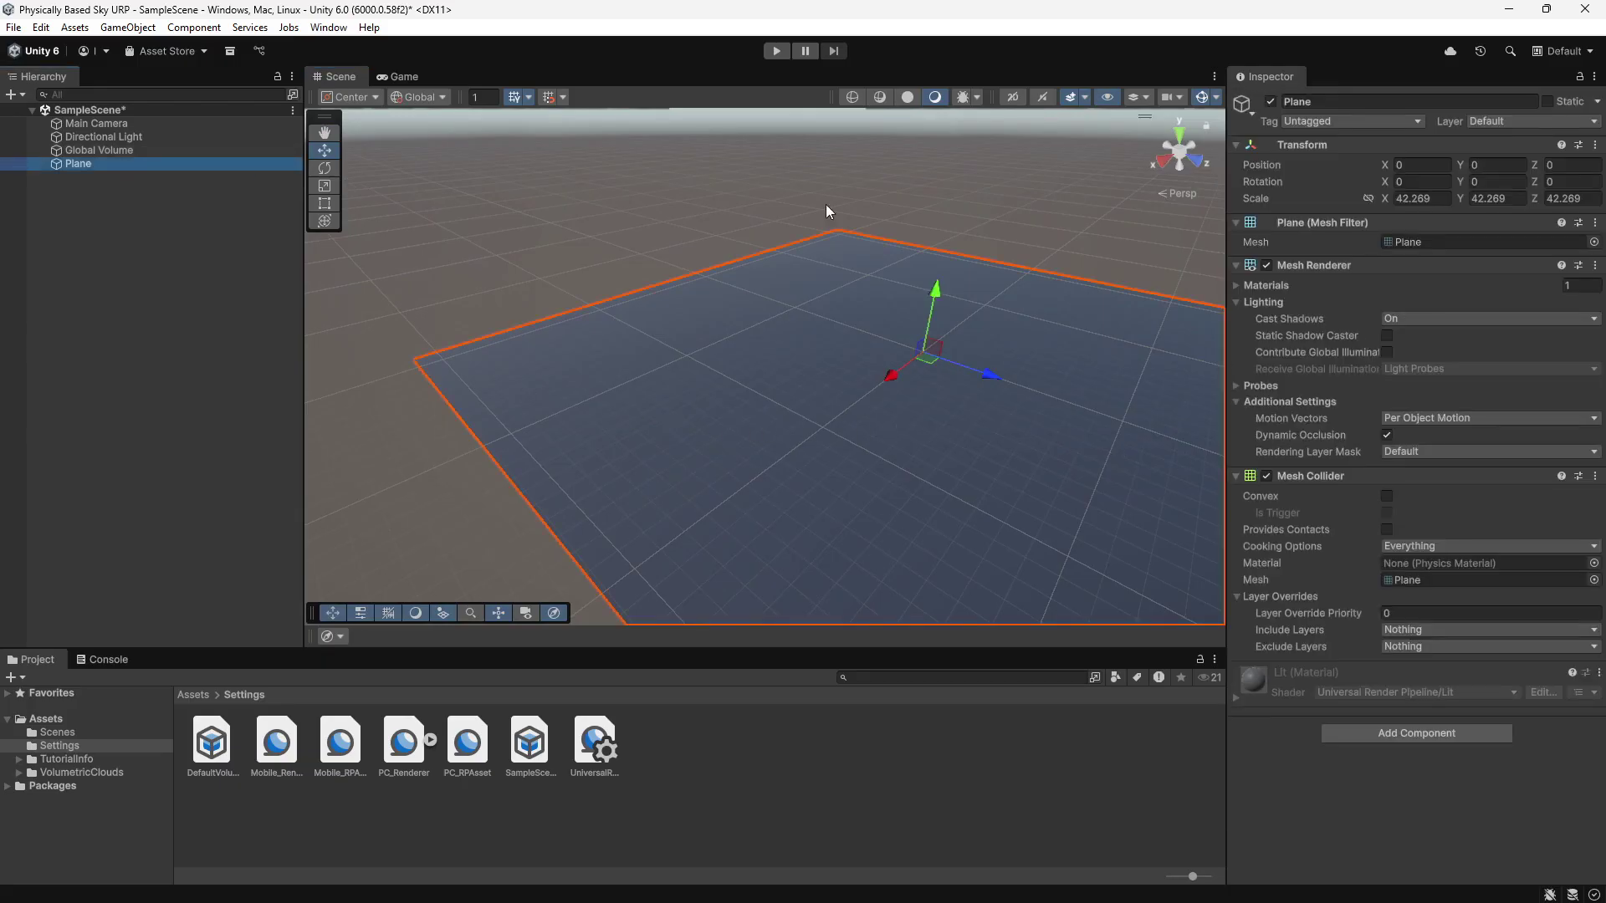
left_click(1425, 201)
type("1000")
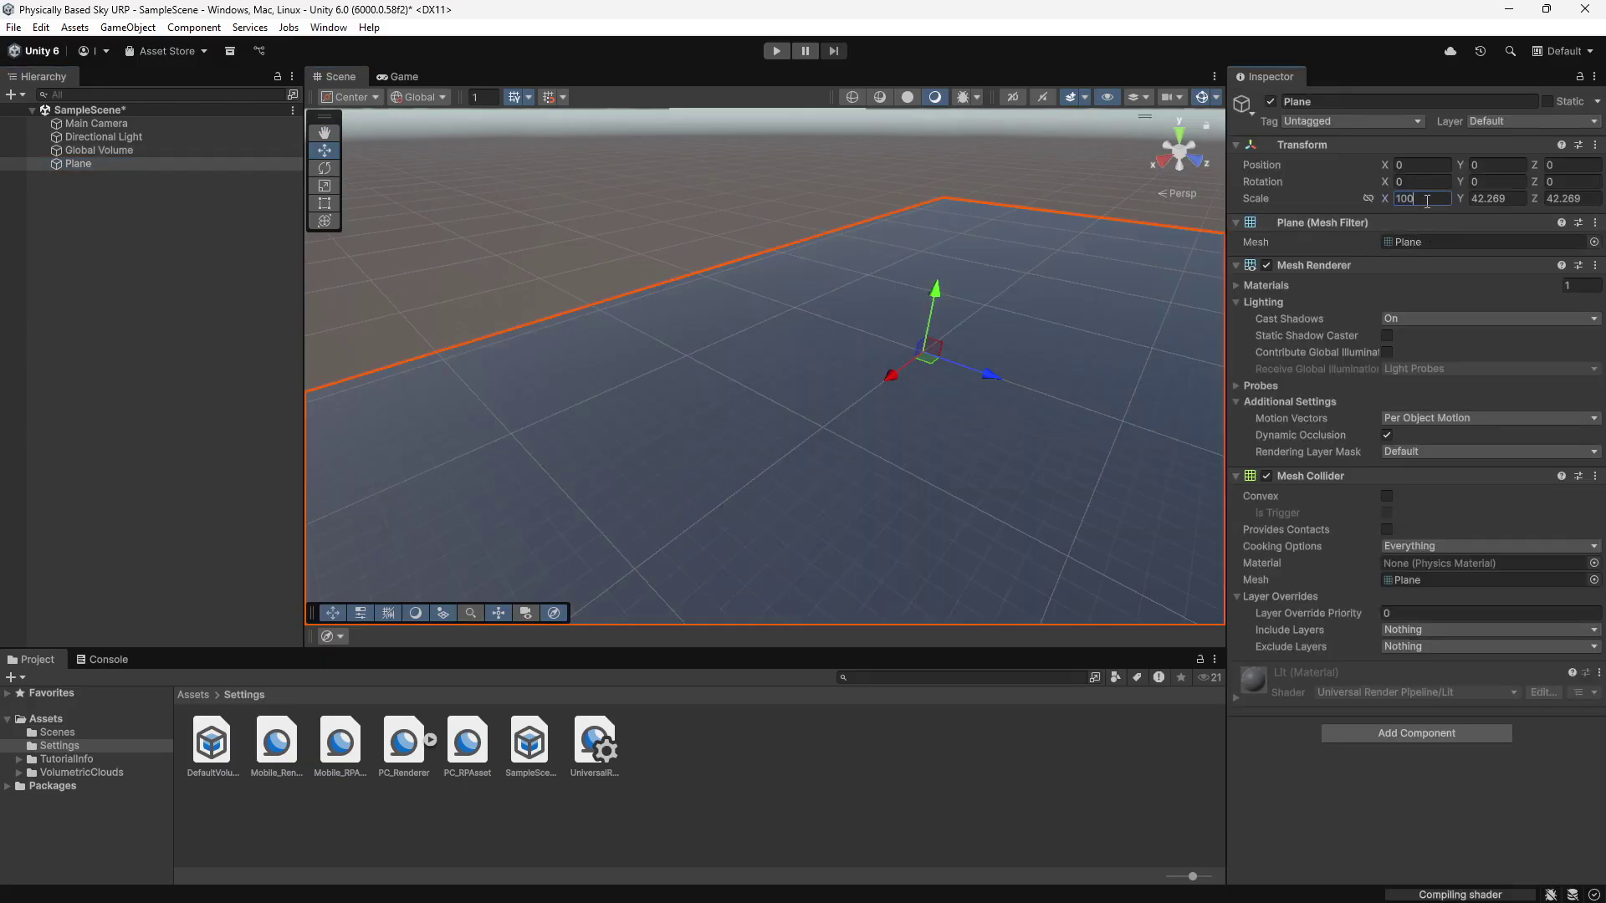
key("Tab")
key("Tab")
type("1000")
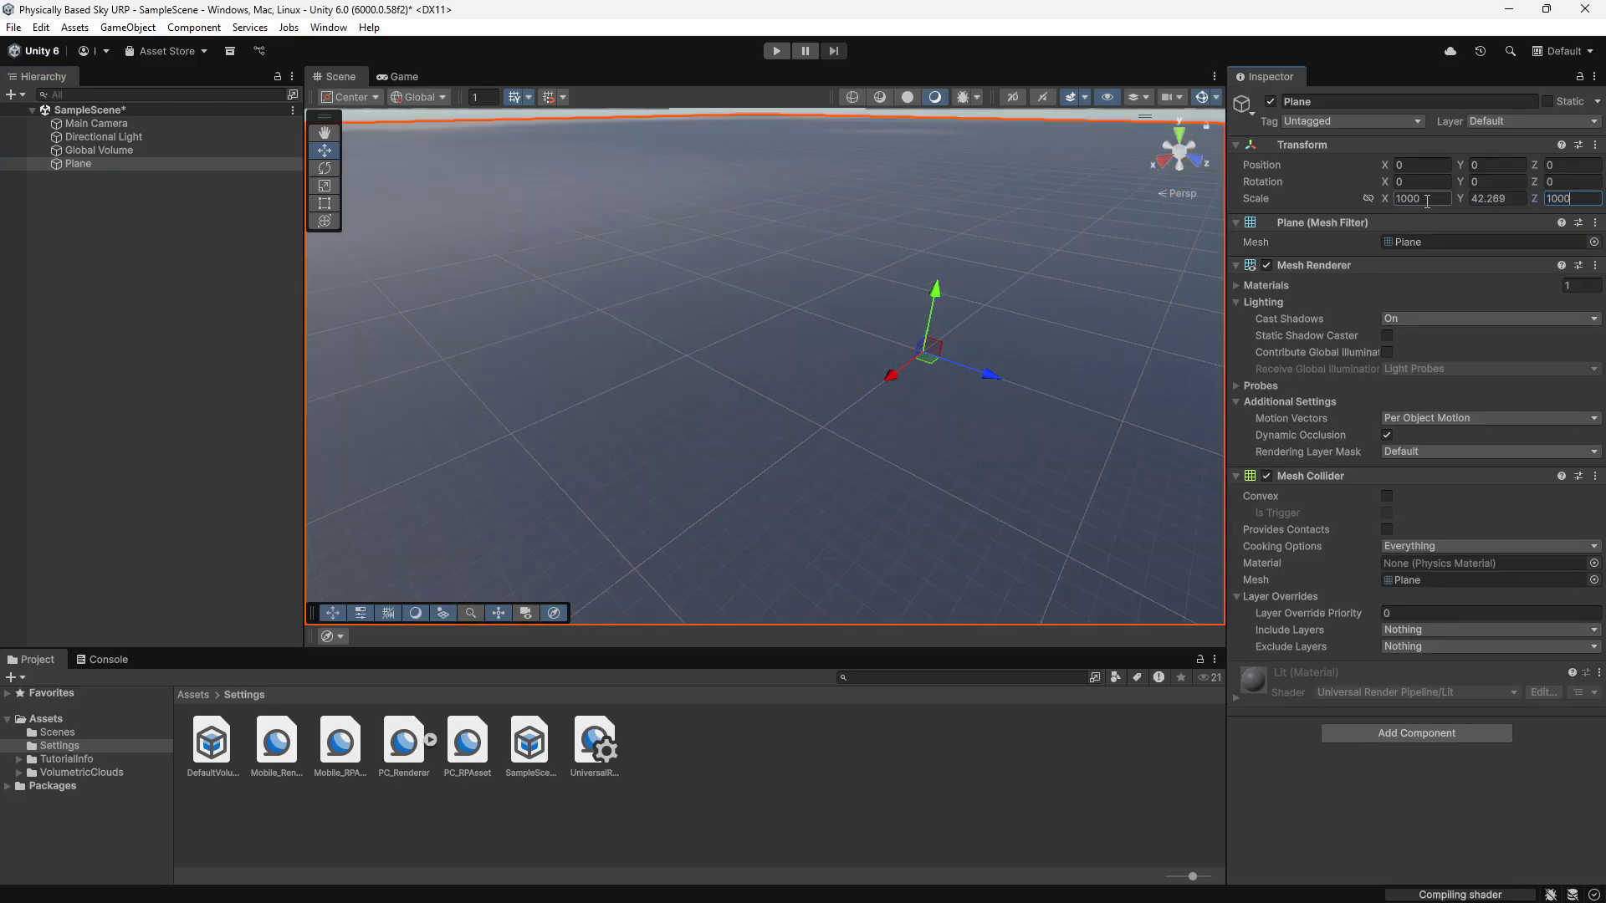
mouse_move(649, 272)
right_mouse_down()
mouse_move(378, 295)
mouse_move(372, 281)
right_mouse_up()
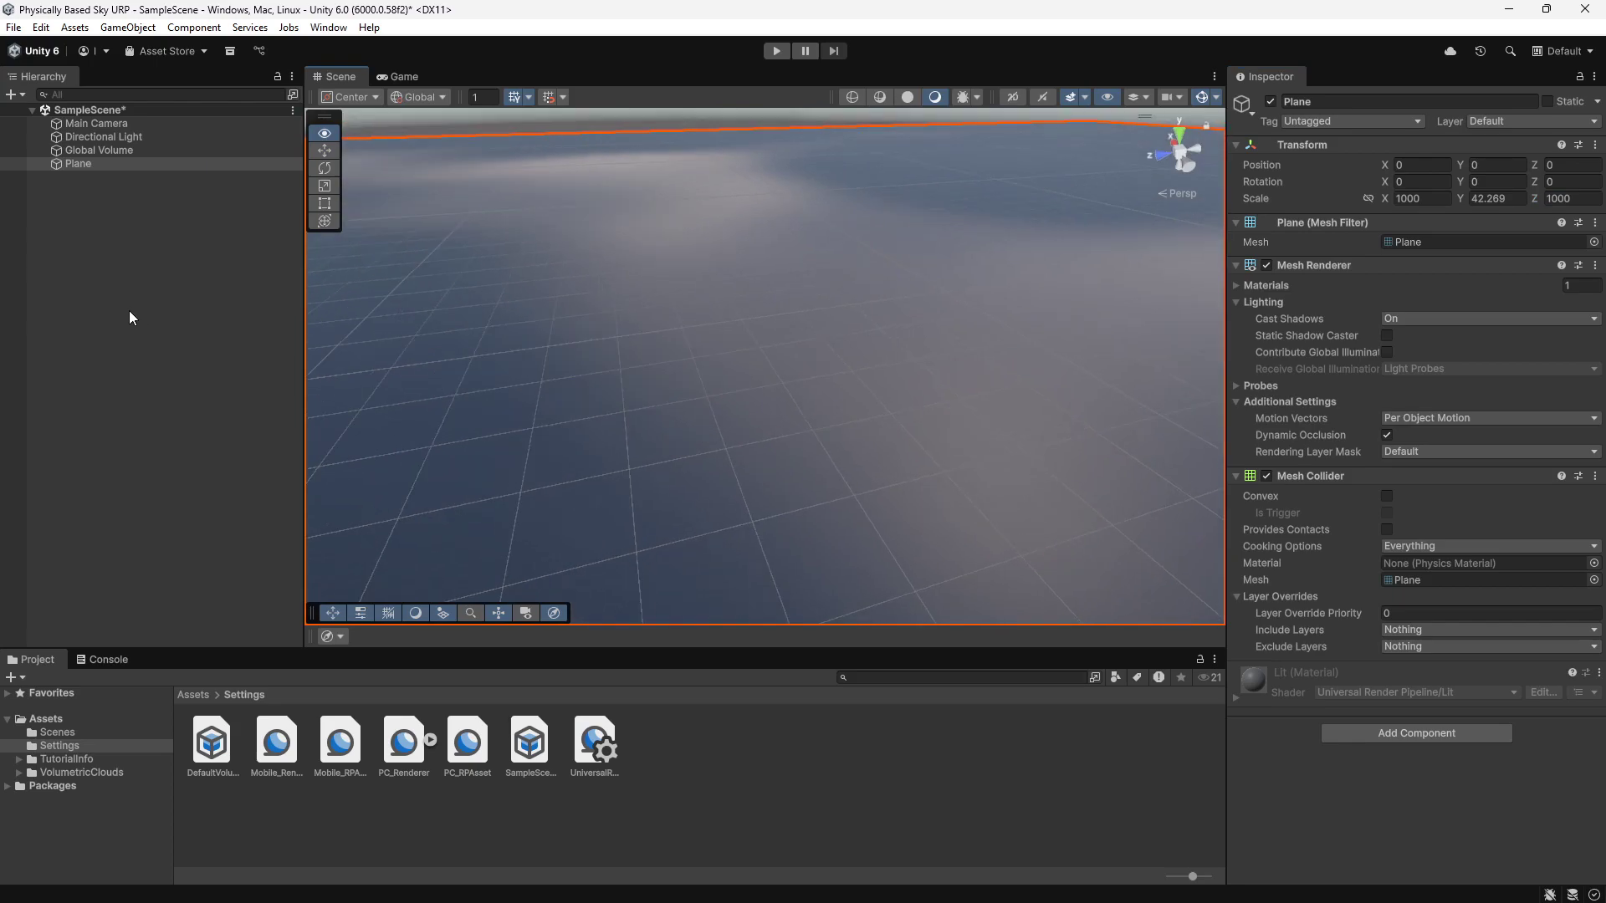
key("f")
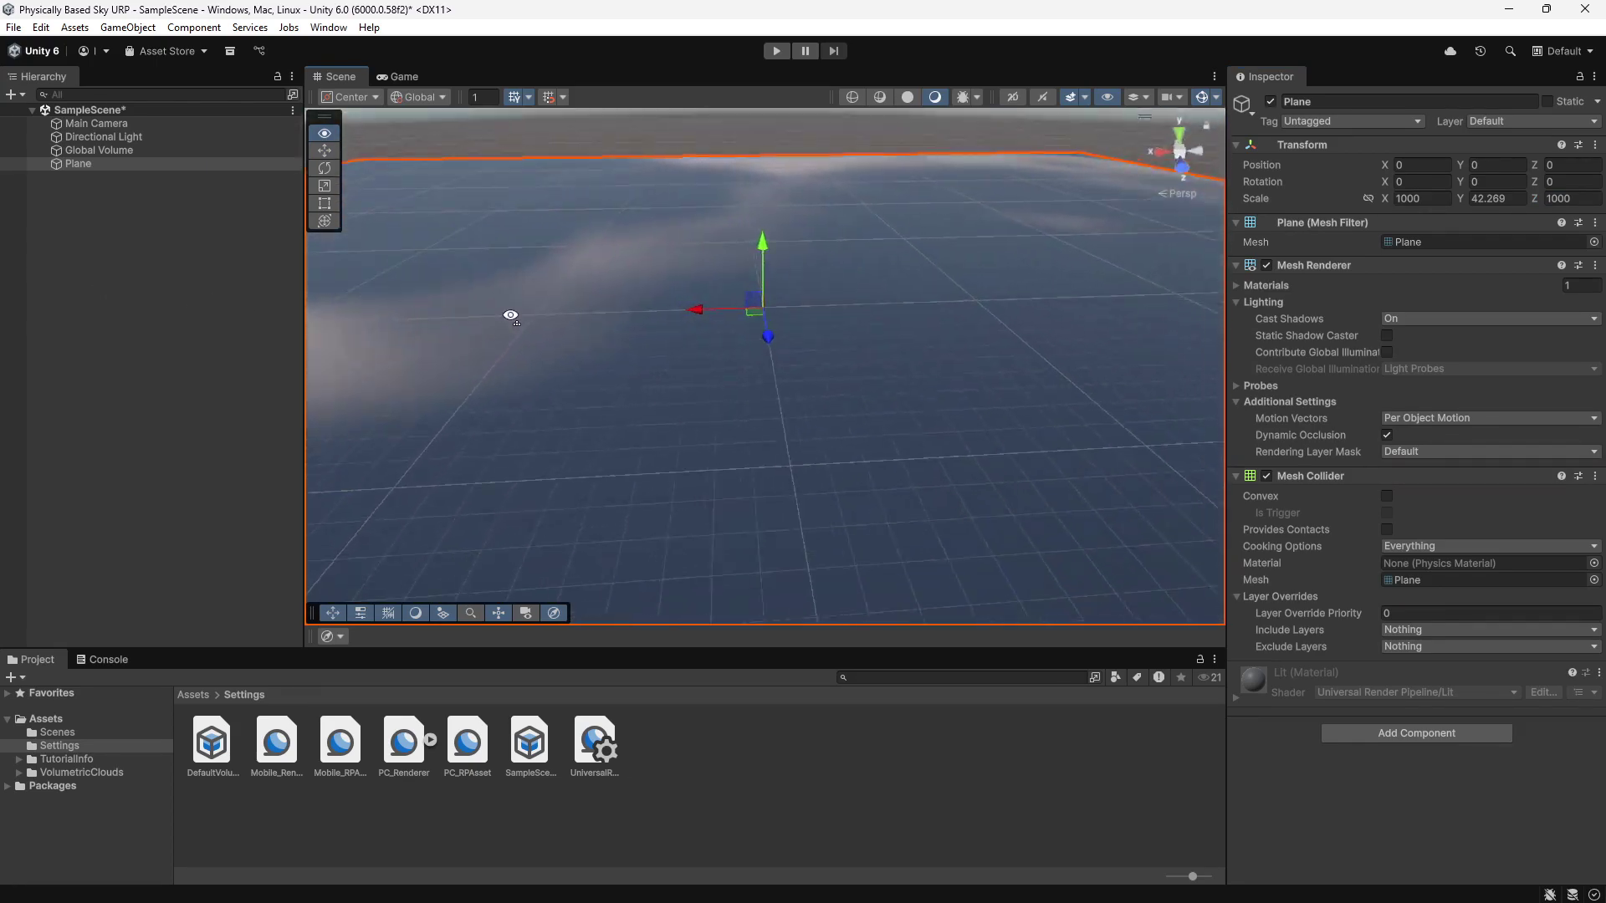
mouse_move(506, 325)
right_mouse_down()
mouse_move(573, 320)
mouse_move(677, 398)
right_mouse_up()
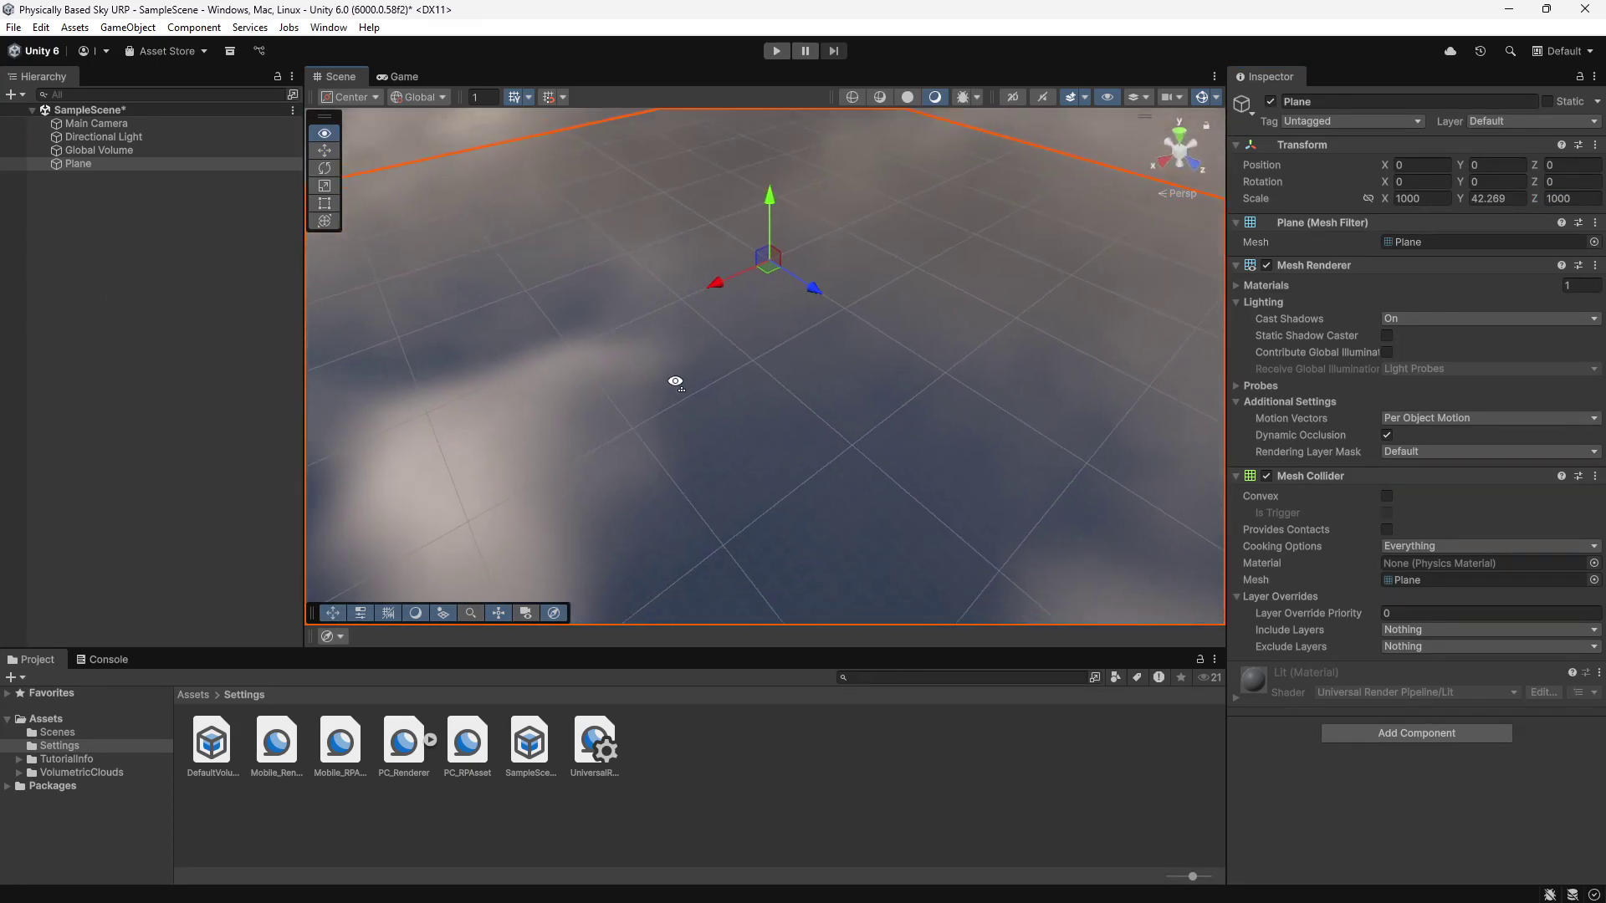
scroll(677, 398, "up", 2)
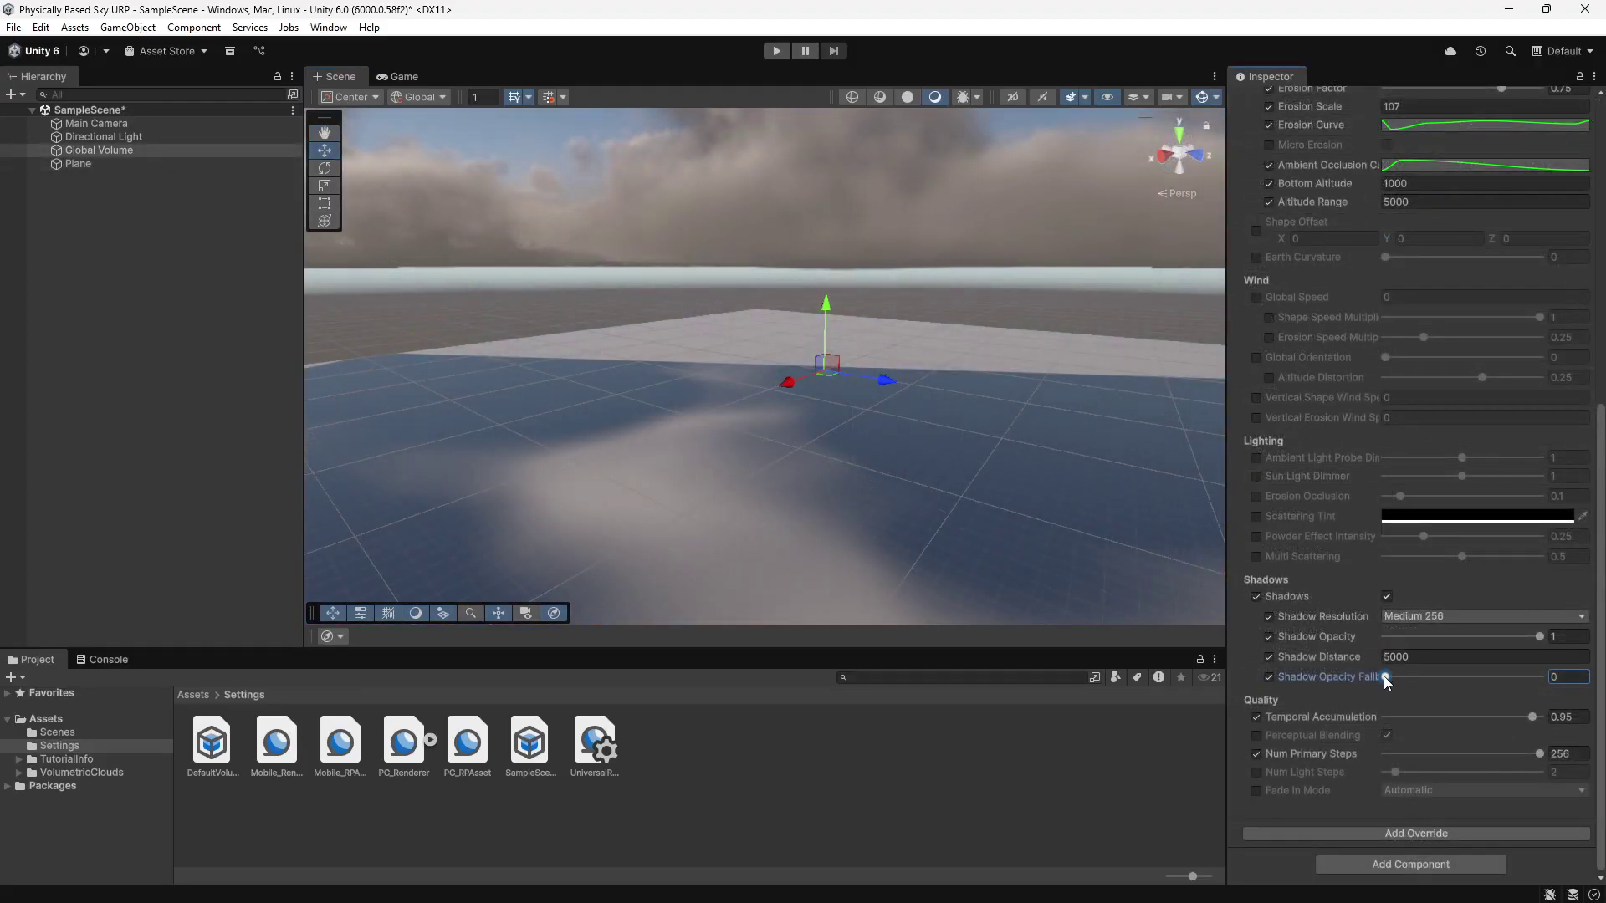
- Leave Shadow Opacity Fallback at 0, adjust the Shape settings, and raise Density Multiplier to 0.288
mouse_move(1386, 679)
left_mouse_down()
mouse_move(1357, 684)
mouse_move(1553, 687)
left_mouse_up()
scroll(1385, 514, "up", 10)
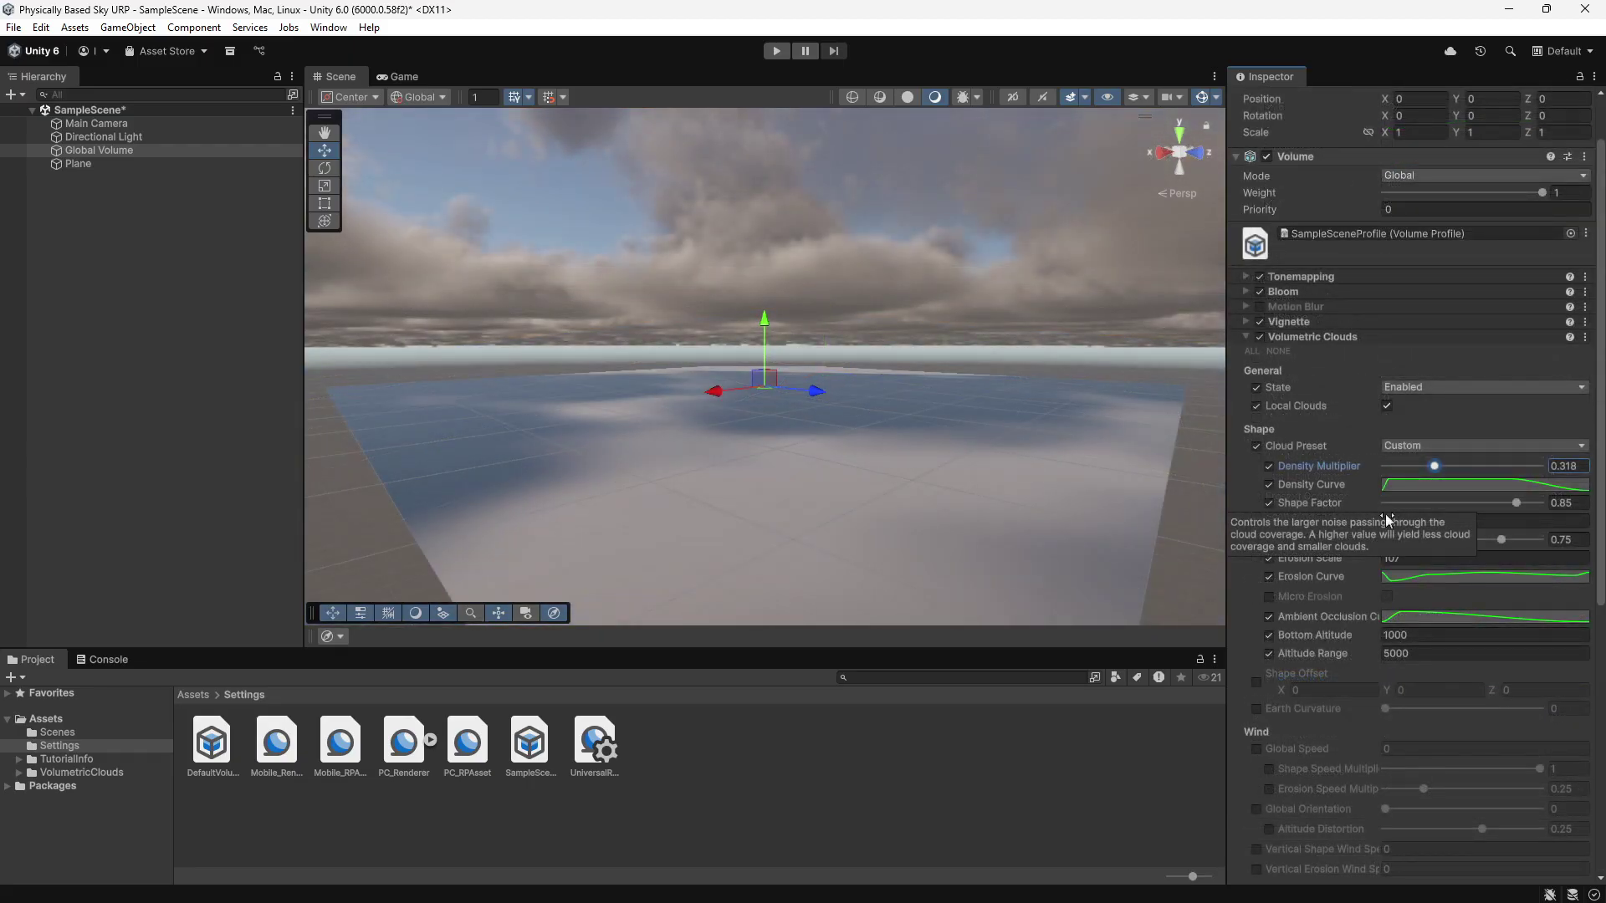
mouse_move(1517, 502)
left_mouse_down()
mouse_move(1449, 503)
mouse_move(1561, 505)
left_mouse_up()
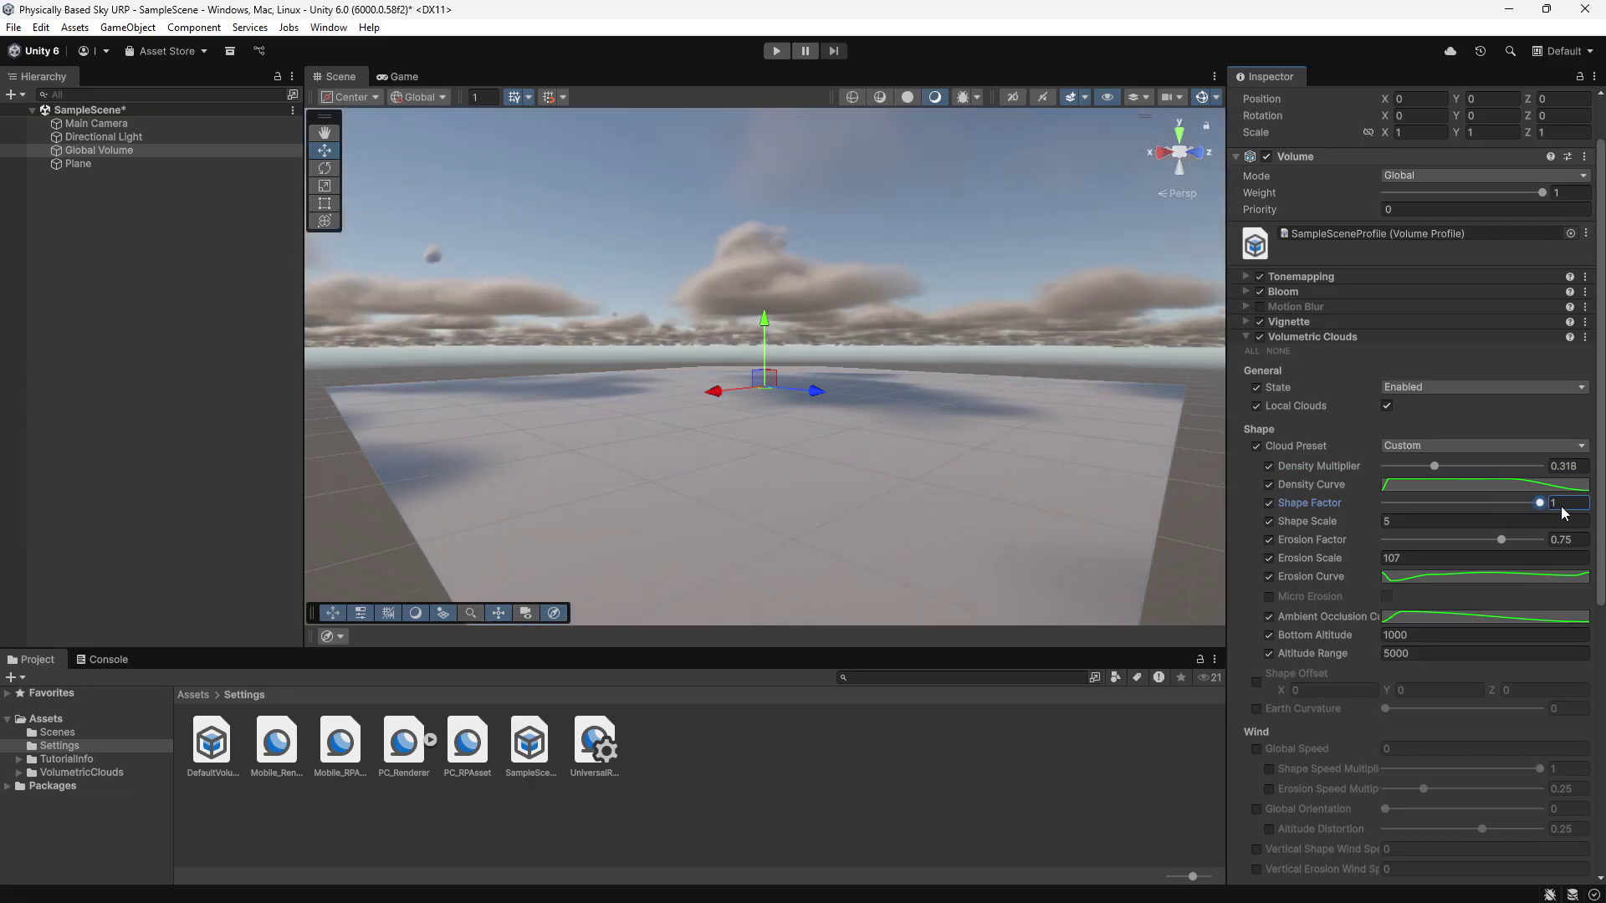
mouse_move(1079, 364)
right_mouse_down()
mouse_move(837, 329)
mouse_move(1070, 313)
mouse_move(1037, 318)
right_mouse_up()
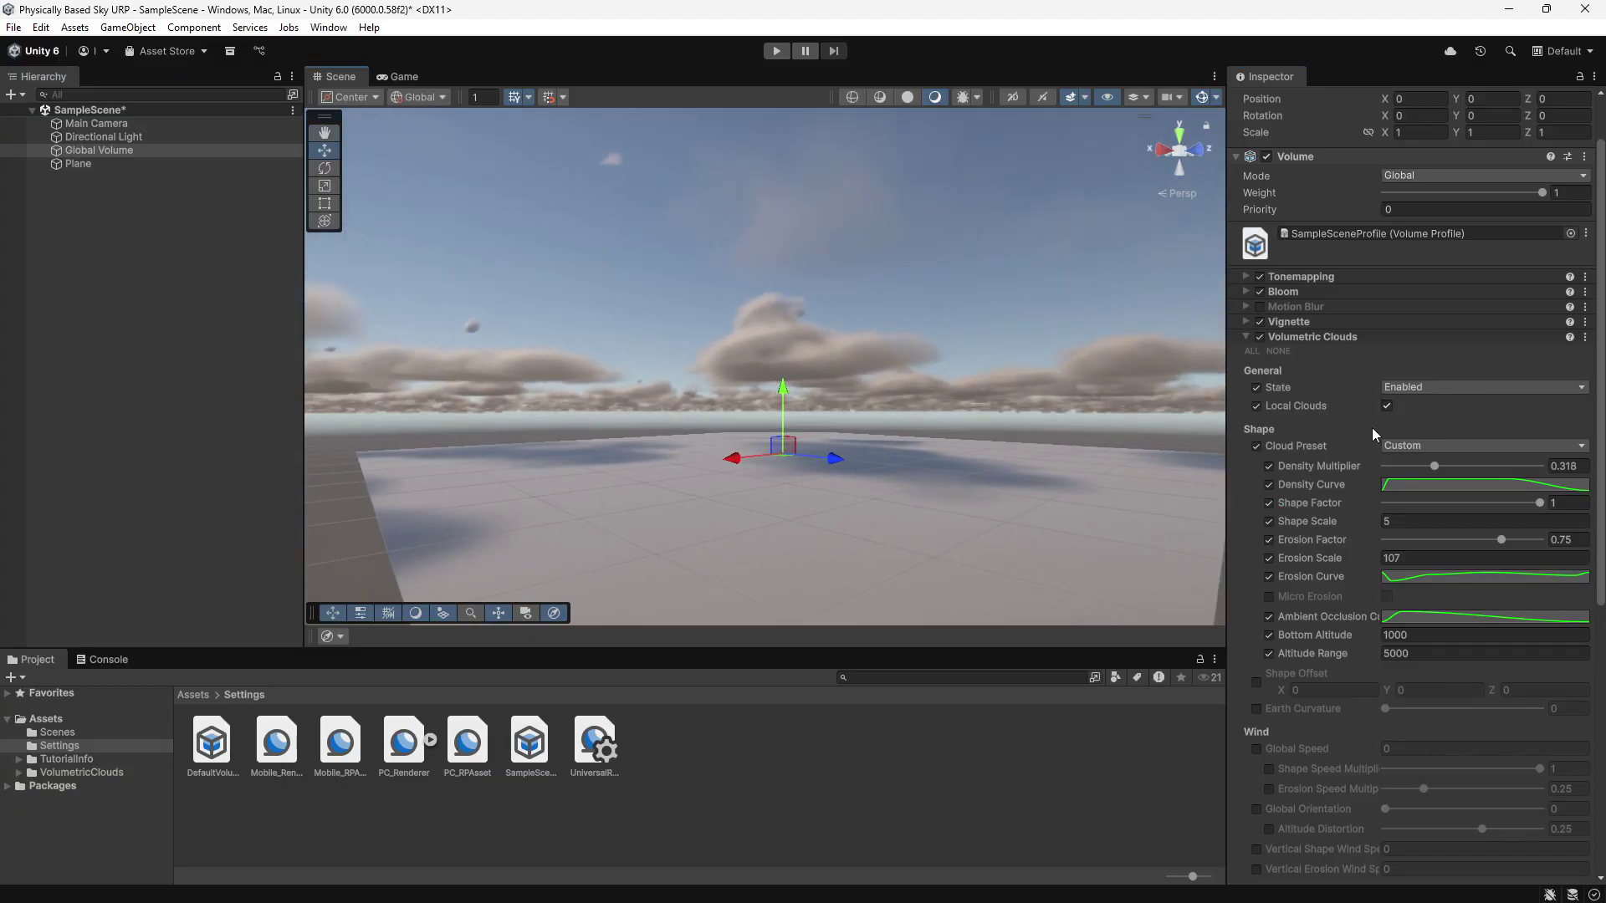
mouse_move(1434, 467)
left_mouse_down()
mouse_move(1539, 466)
mouse_move(1426, 440)
left_mouse_up()
- Try a Shape Scale of 1, then 10, viewing the clouds across the plane
left_click(1404, 522)
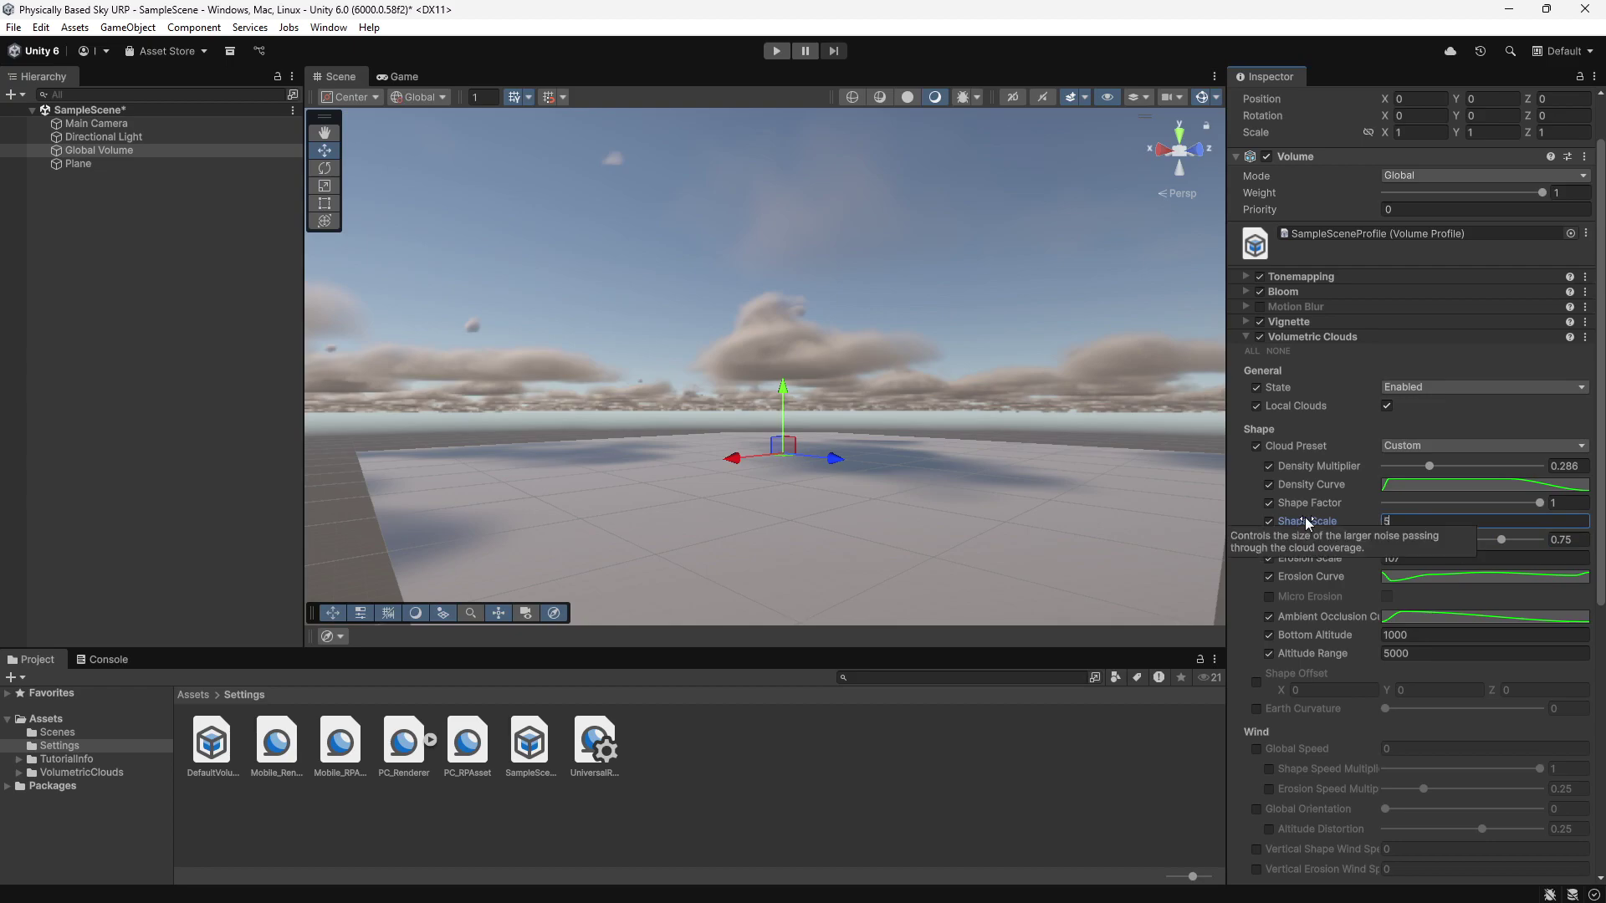
key("BackSpace")
type("1")
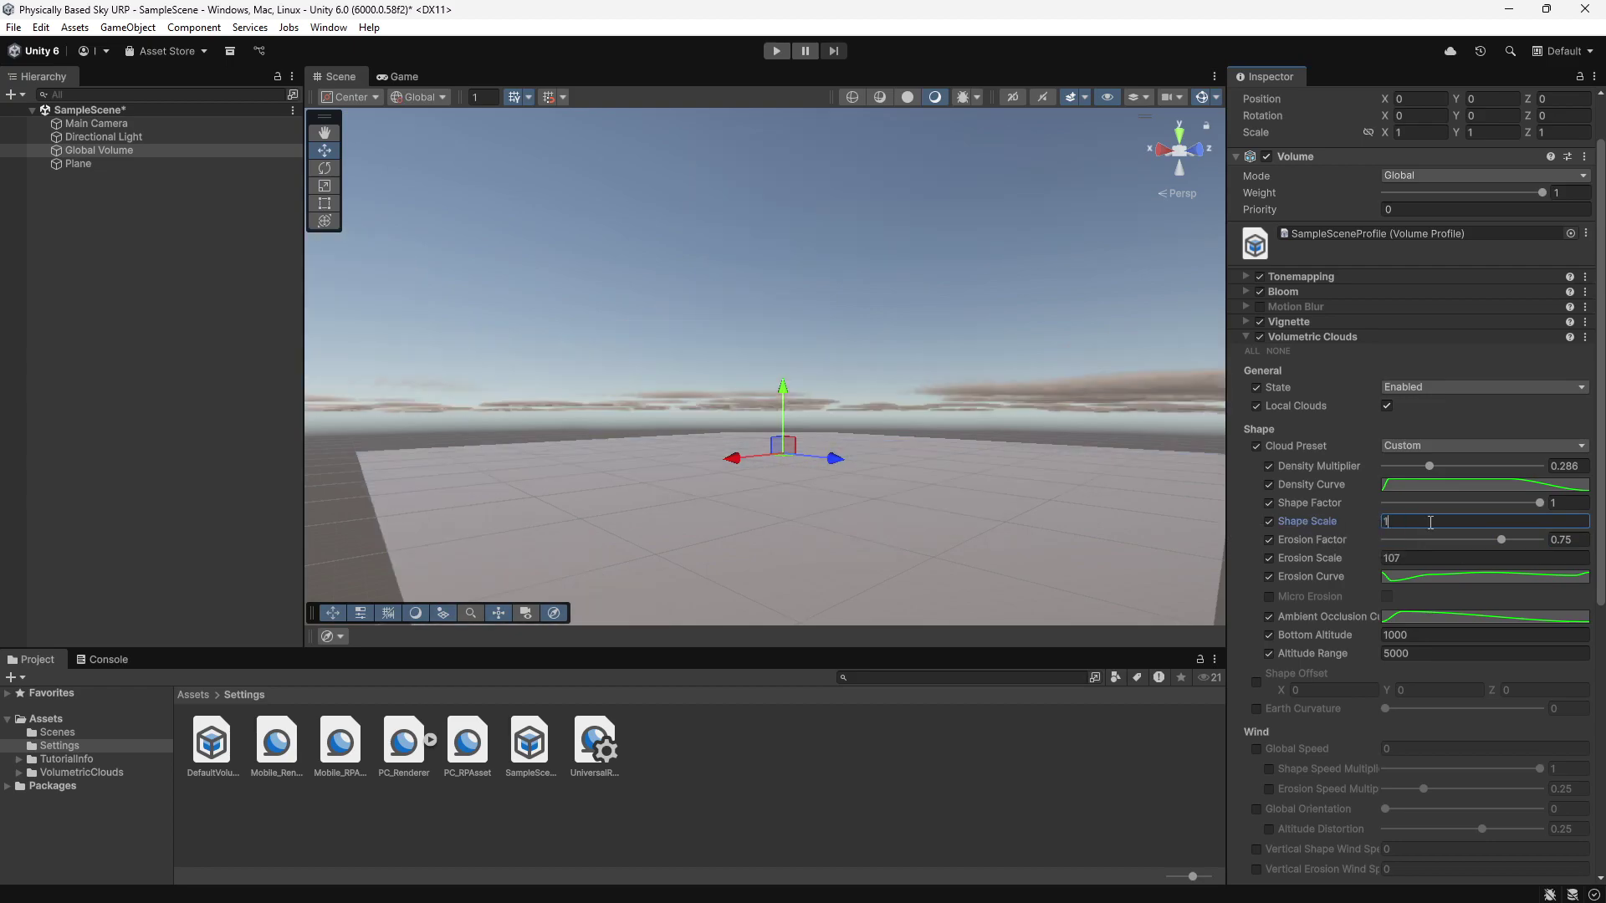
mouse_move(818, 418)
right_mouse_down()
mouse_move(1077, 416)
mouse_move(683, 444)
mouse_move(1014, 449)
right_mouse_up()
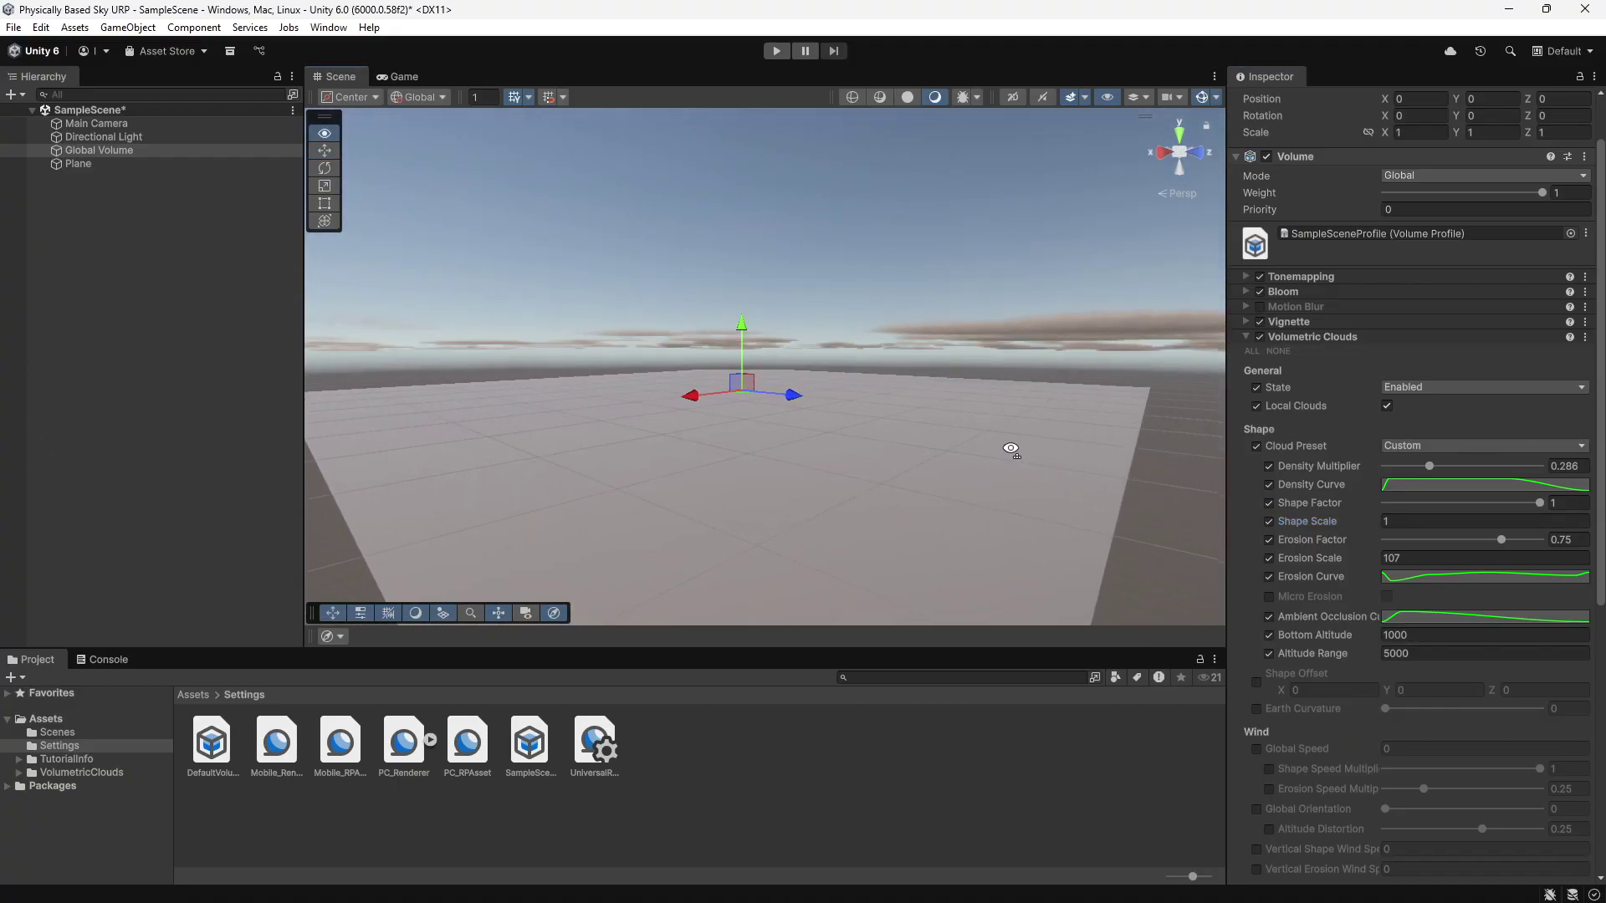
left_click(1428, 520)
type("0")
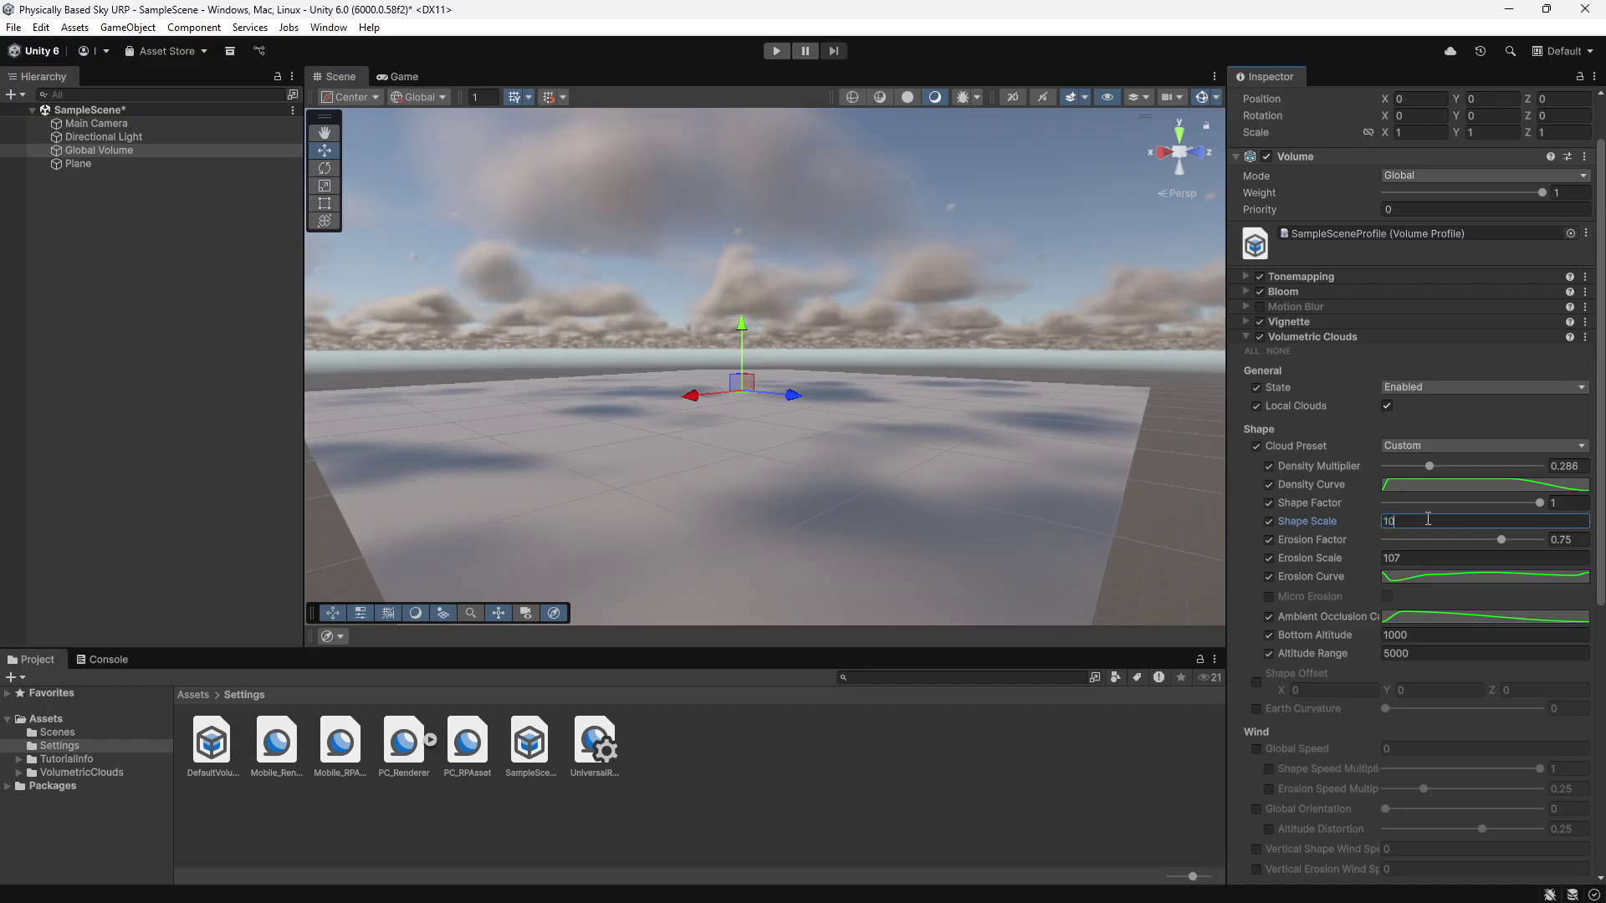
key("Return")
right_click_drag(1073, 390, 786, 295)
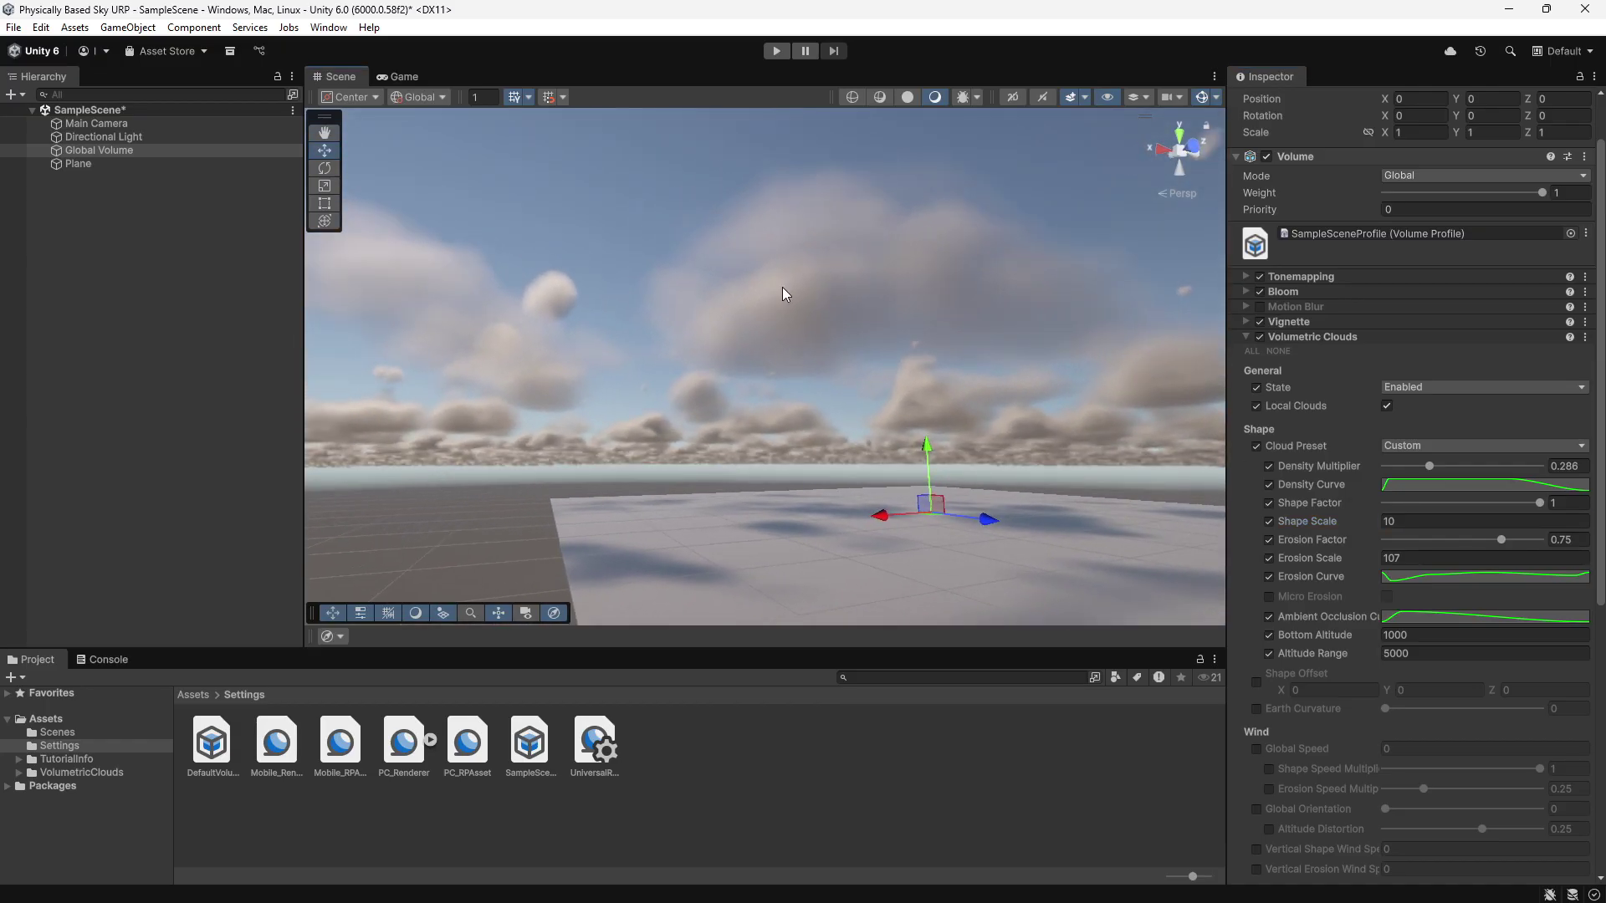
- Try Shape Scale 100, then settle on a Shape Scale of 5
left_click(1437, 520)
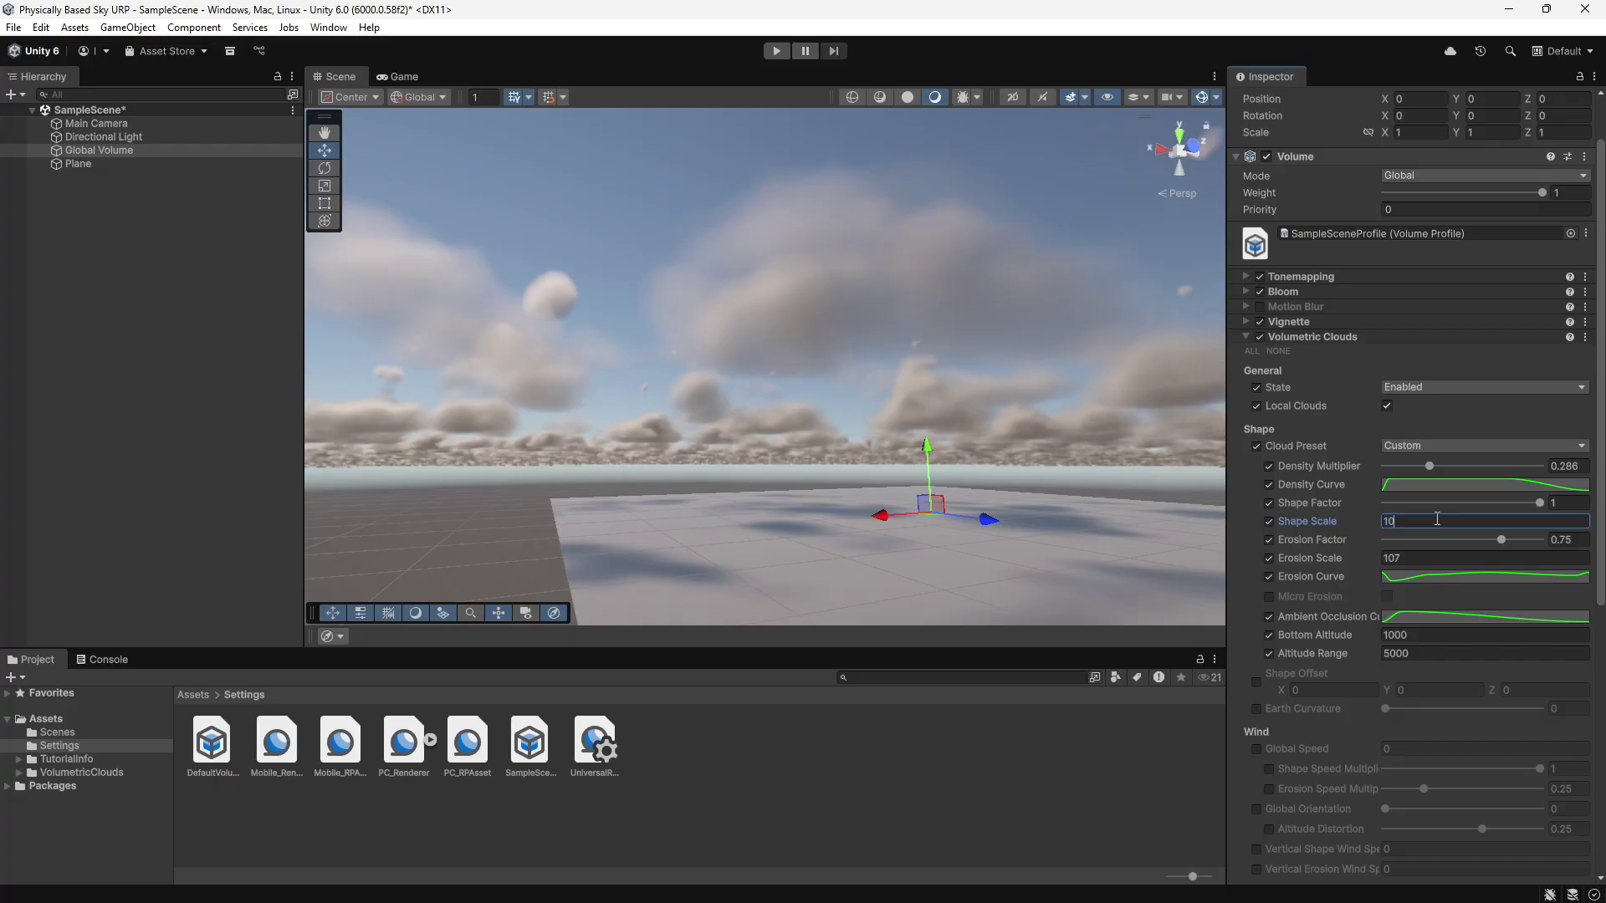
type("0")
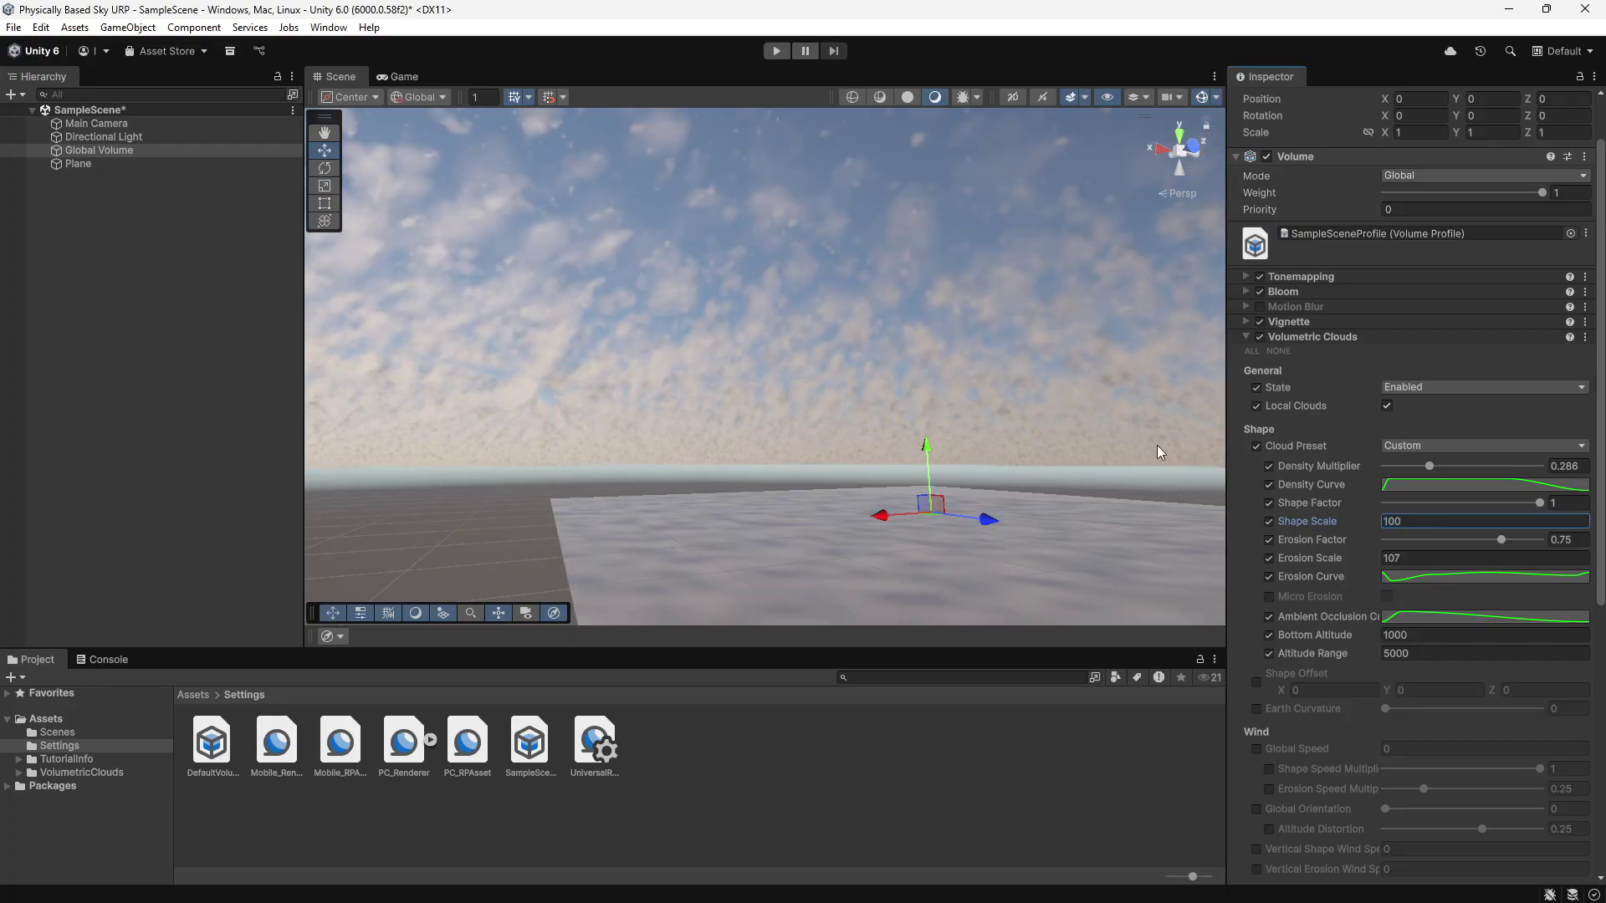
mouse_move(1158, 452)
right_mouse_down()
mouse_move(1169, 248)
mouse_move(662, 343)
right_mouse_up()
left_click(1464, 517)
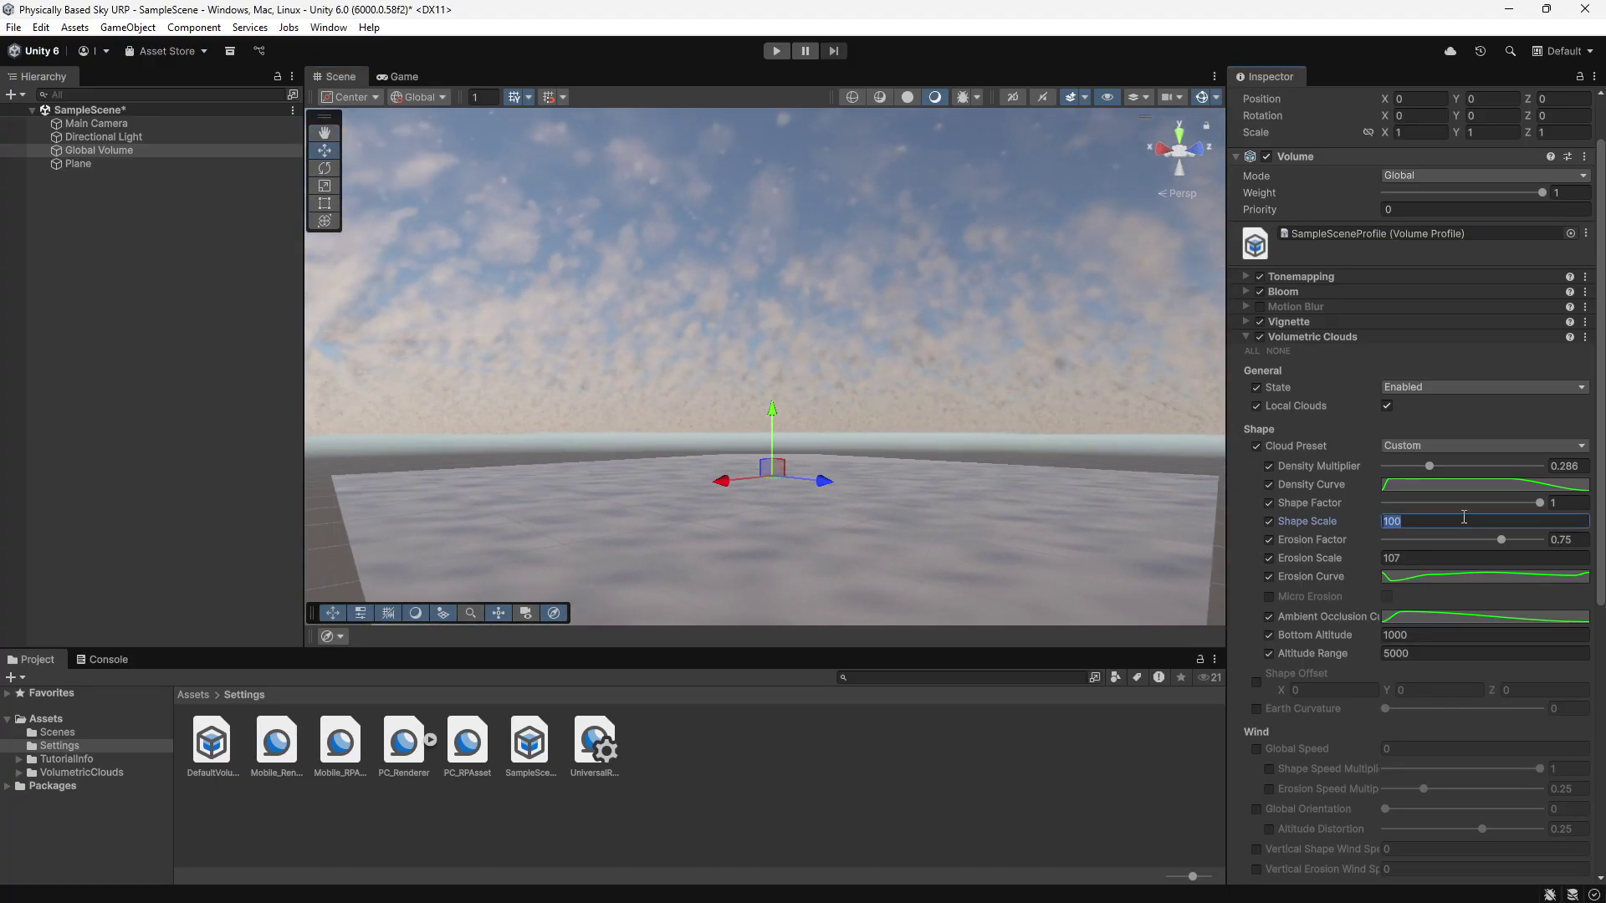
type("5")
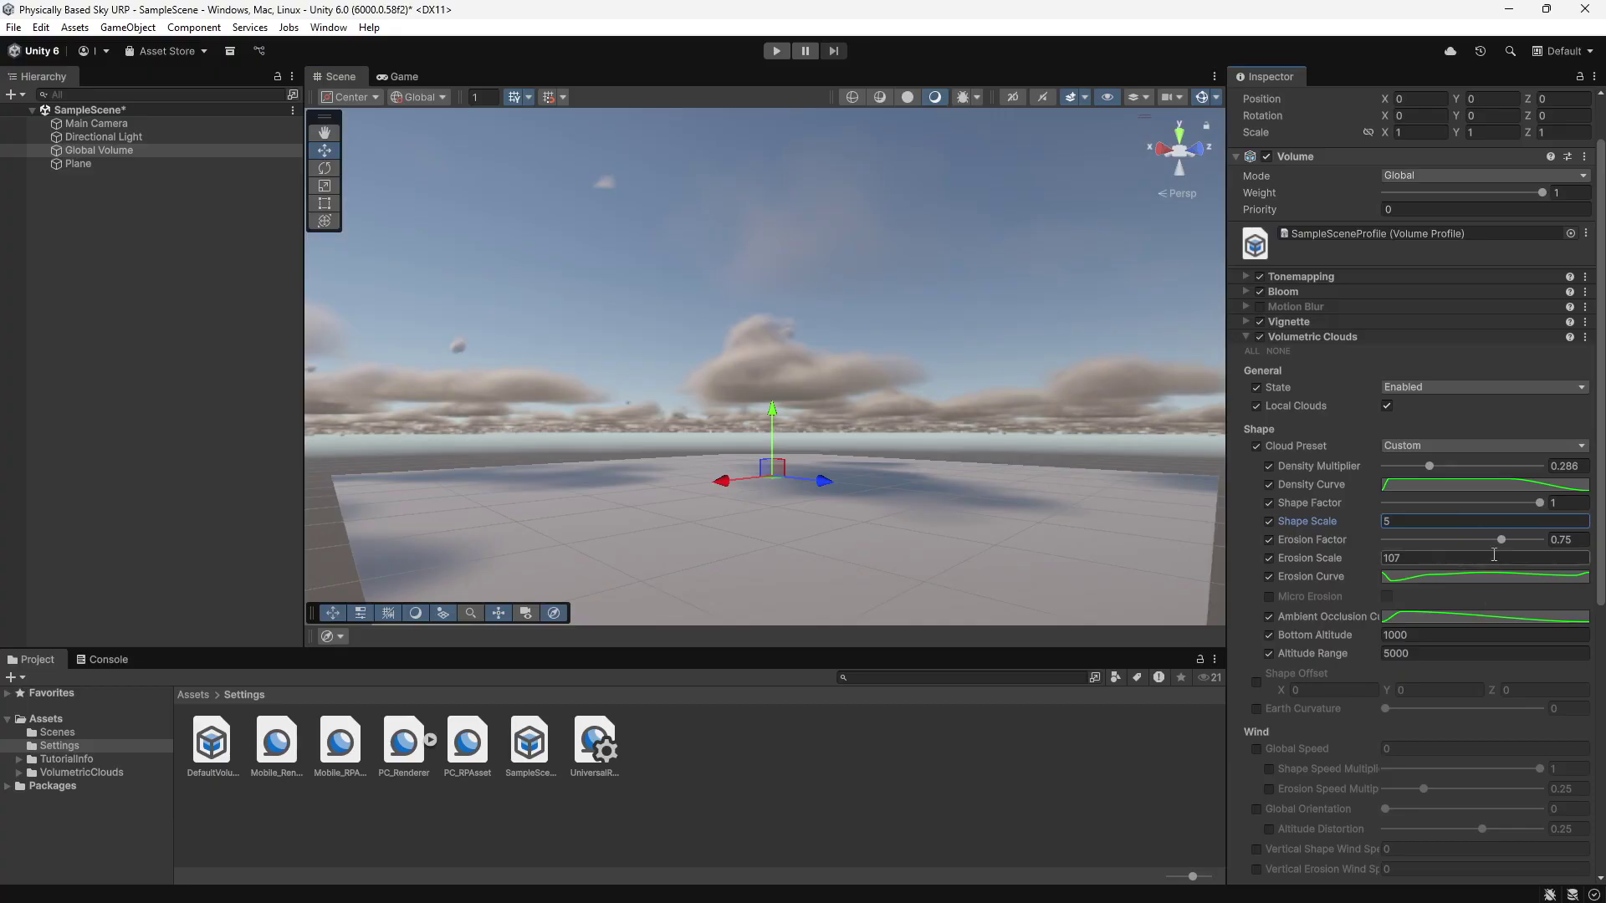
- Drag Erosion Factor down to 0 and back up to 0.978, then enter Play mode
left_click(1501, 539)
left_click_drag(1501, 540, 1371, 538)
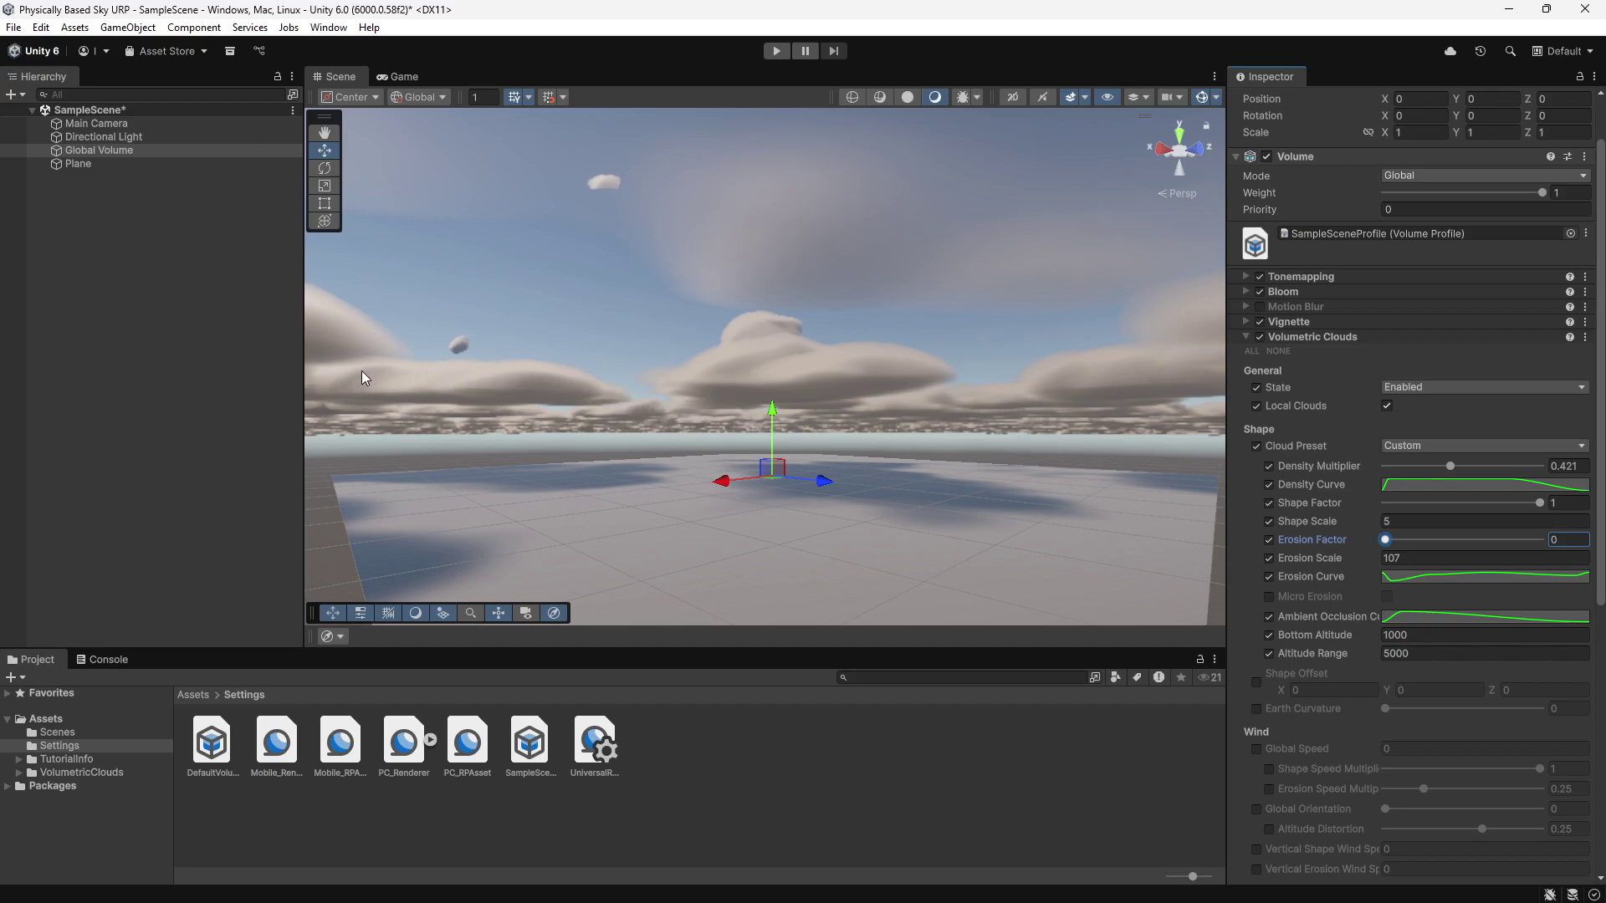
left_click_drag(1385, 539, 1554, 540)
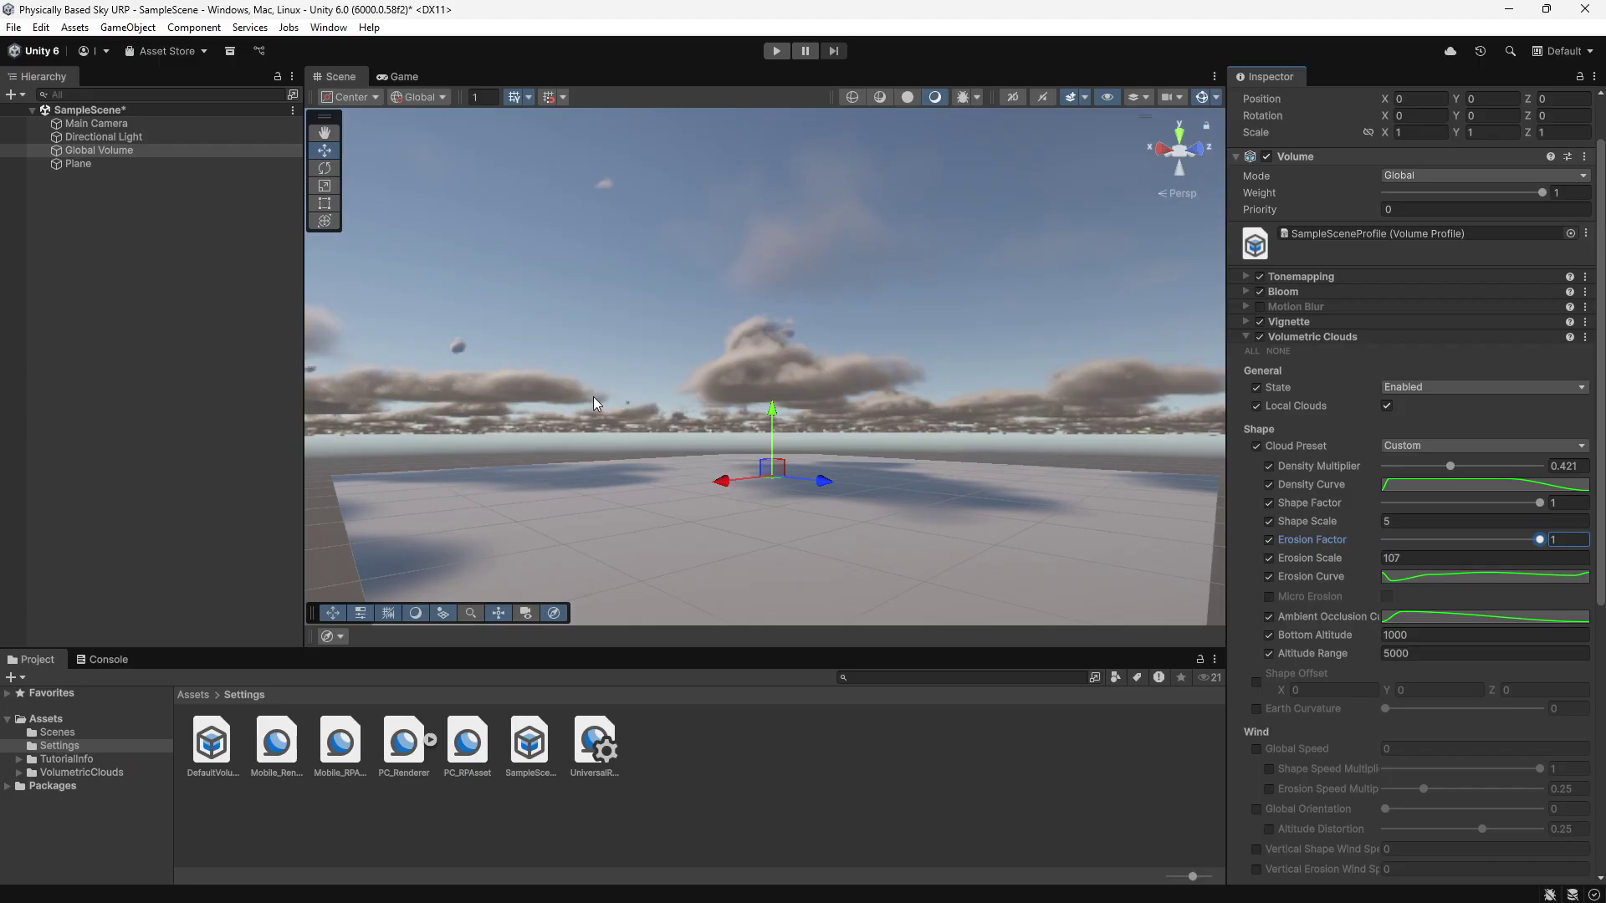
key("ctrl+p")
scroll(1296, 582, "down", 4)
- Override the wind Global Speed, set it to 10, and watch the clouds drift
left_click(1257, 588)
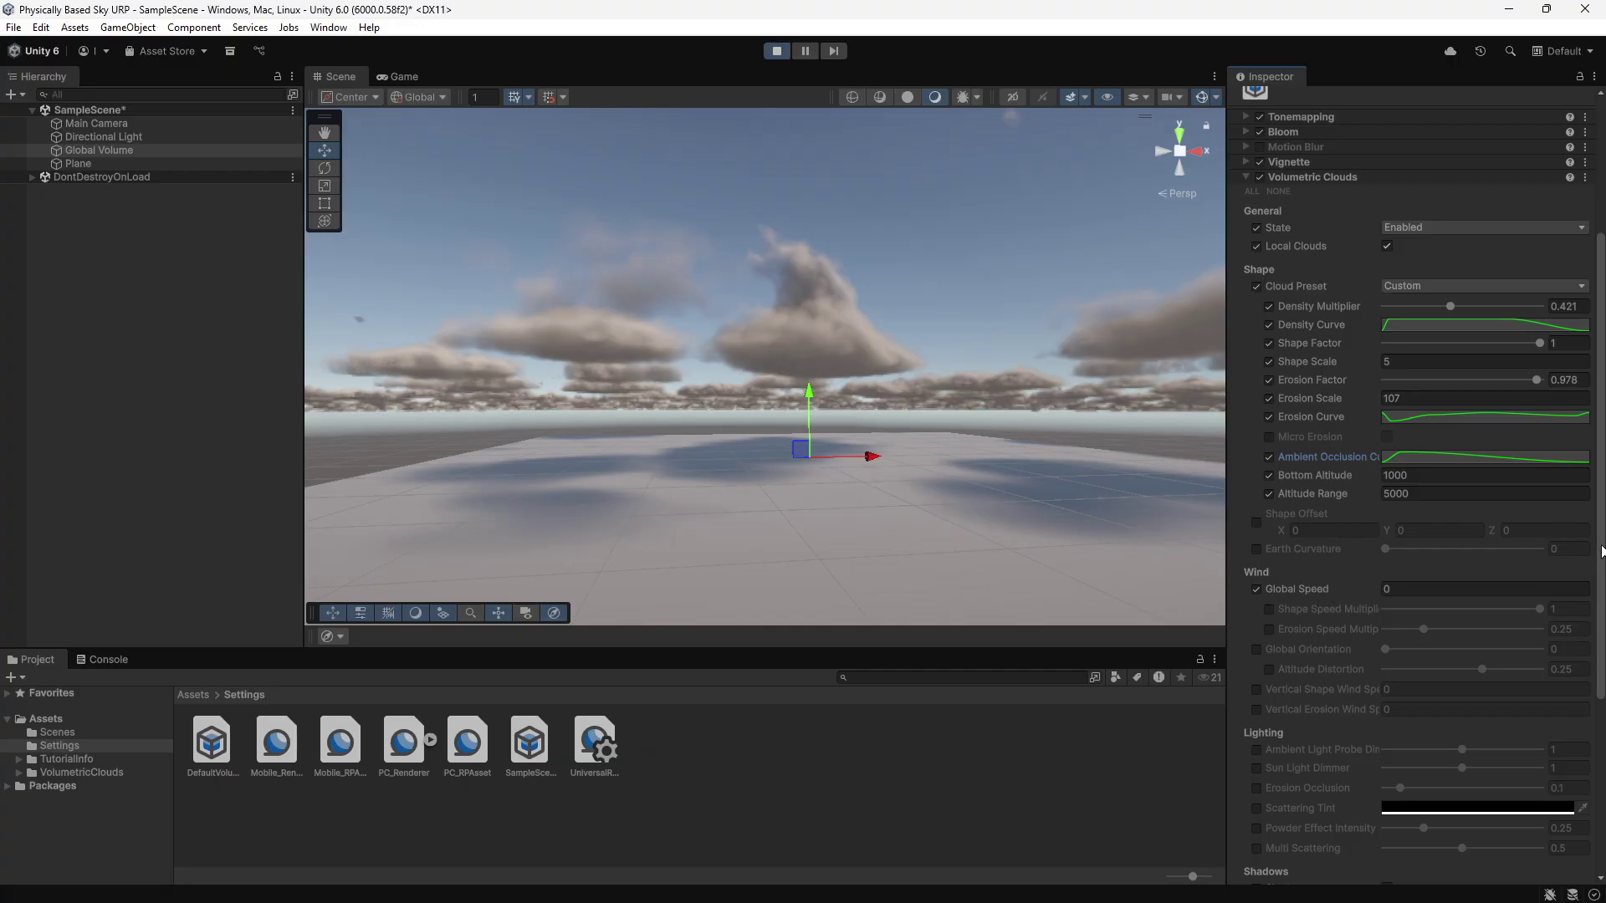
left_click_drag(1599, 545, 1601, 595)
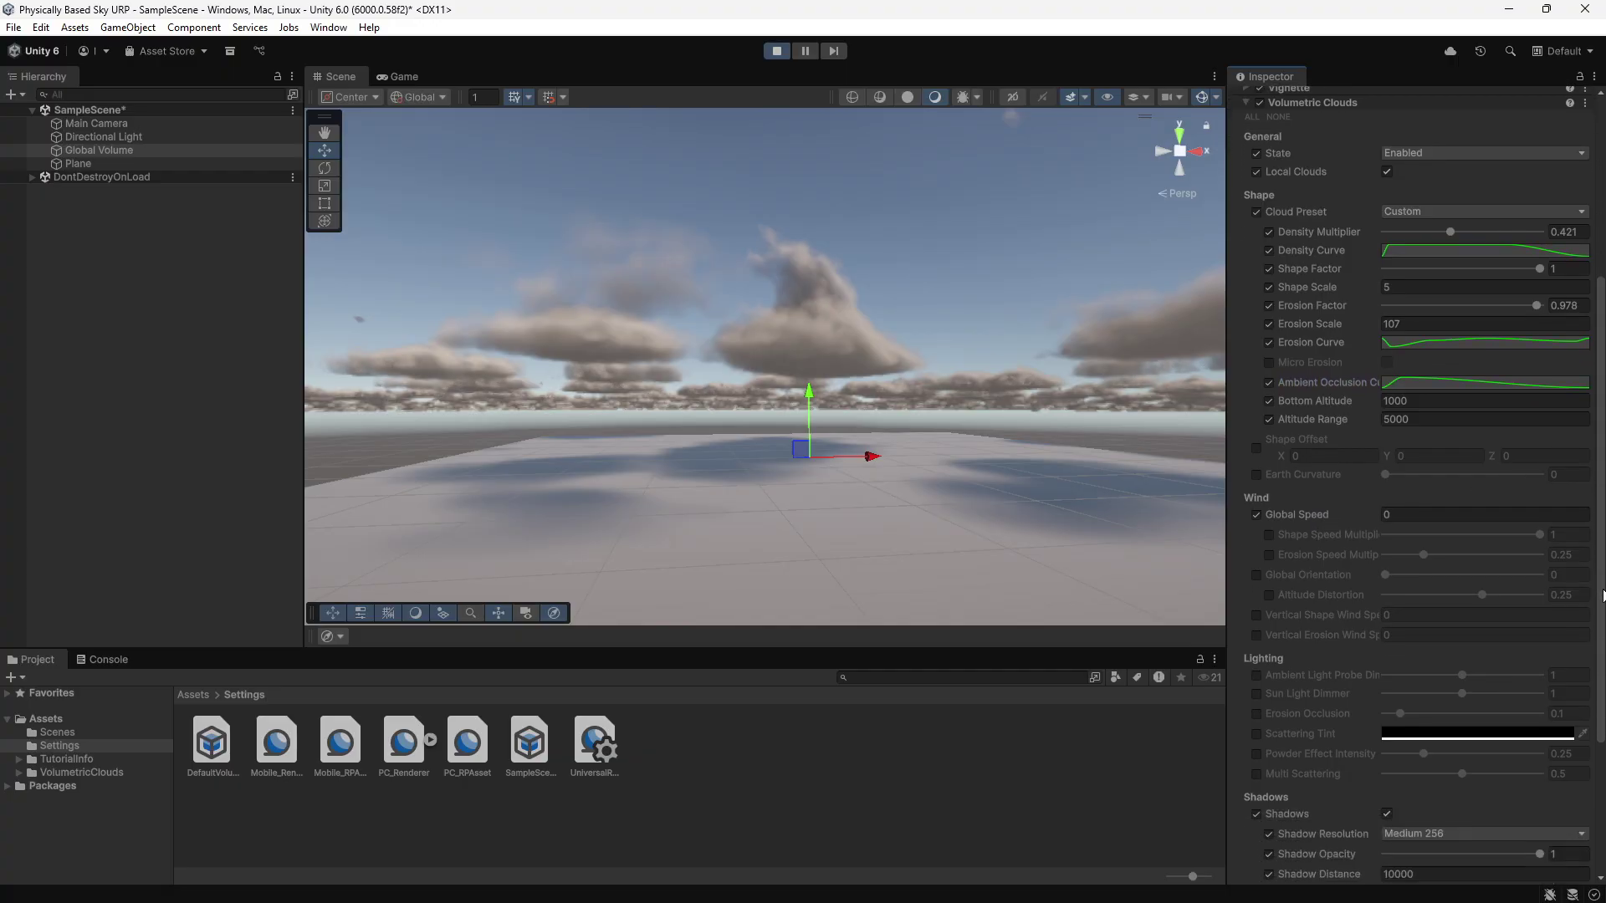
left_click(1301, 521)
left_click(1405, 513)
type("1000")
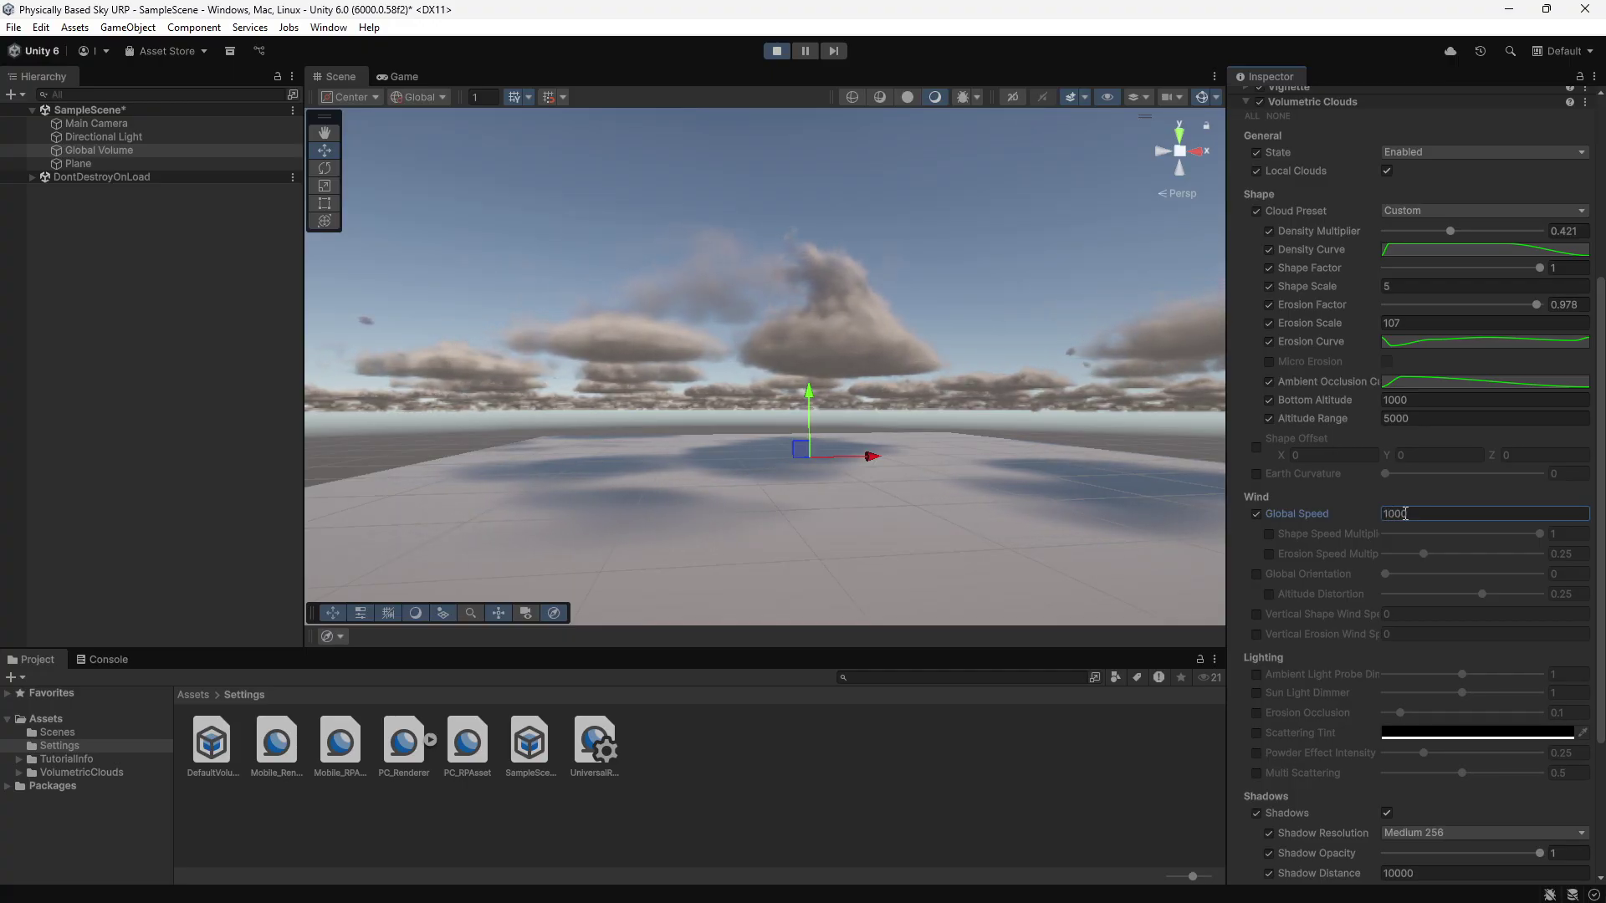
right_click_drag(807, 350, 825, 382)
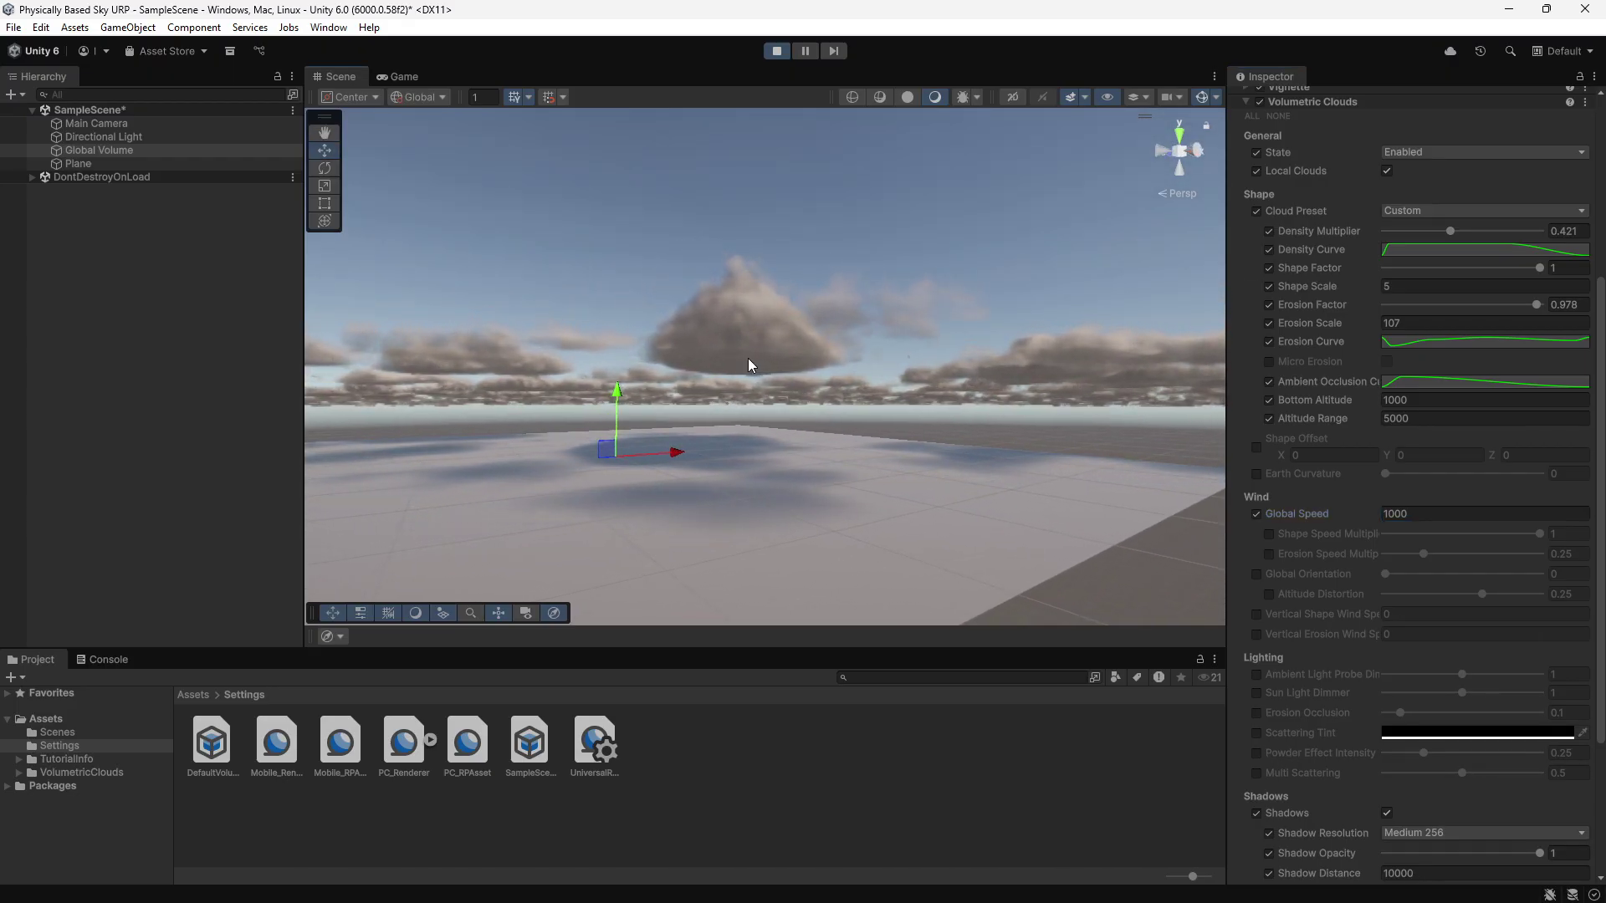
type("10")
left_click(1255, 459)
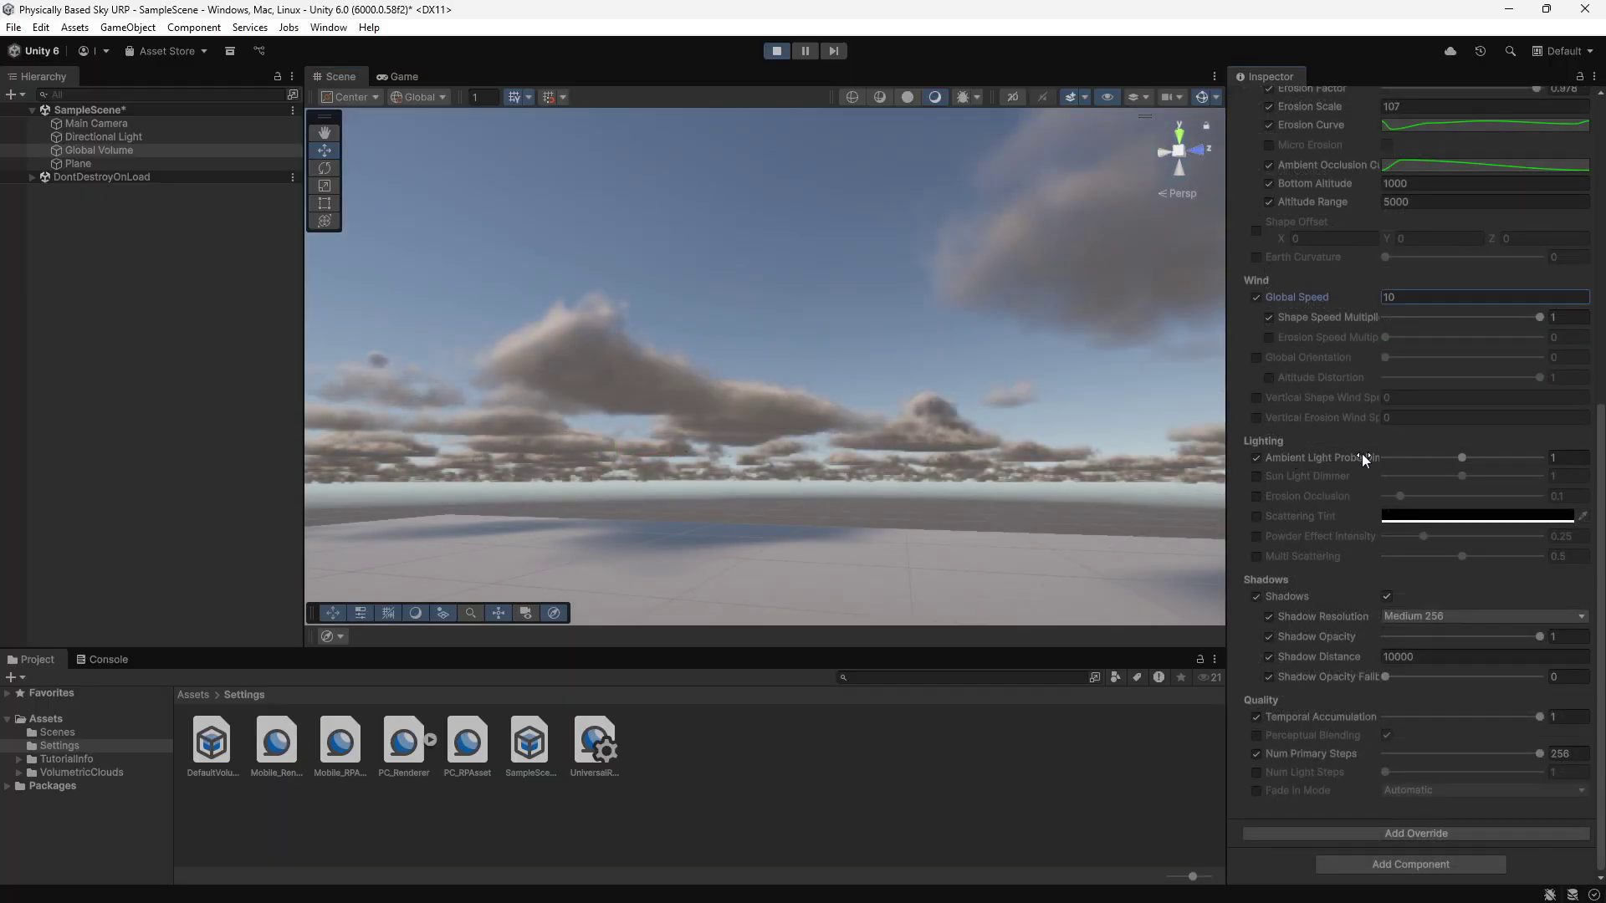
- Set Ambient Light Probe Dimmer to 1 and enable Sun Light Dimmer at 1.7
left_click(1462, 459)
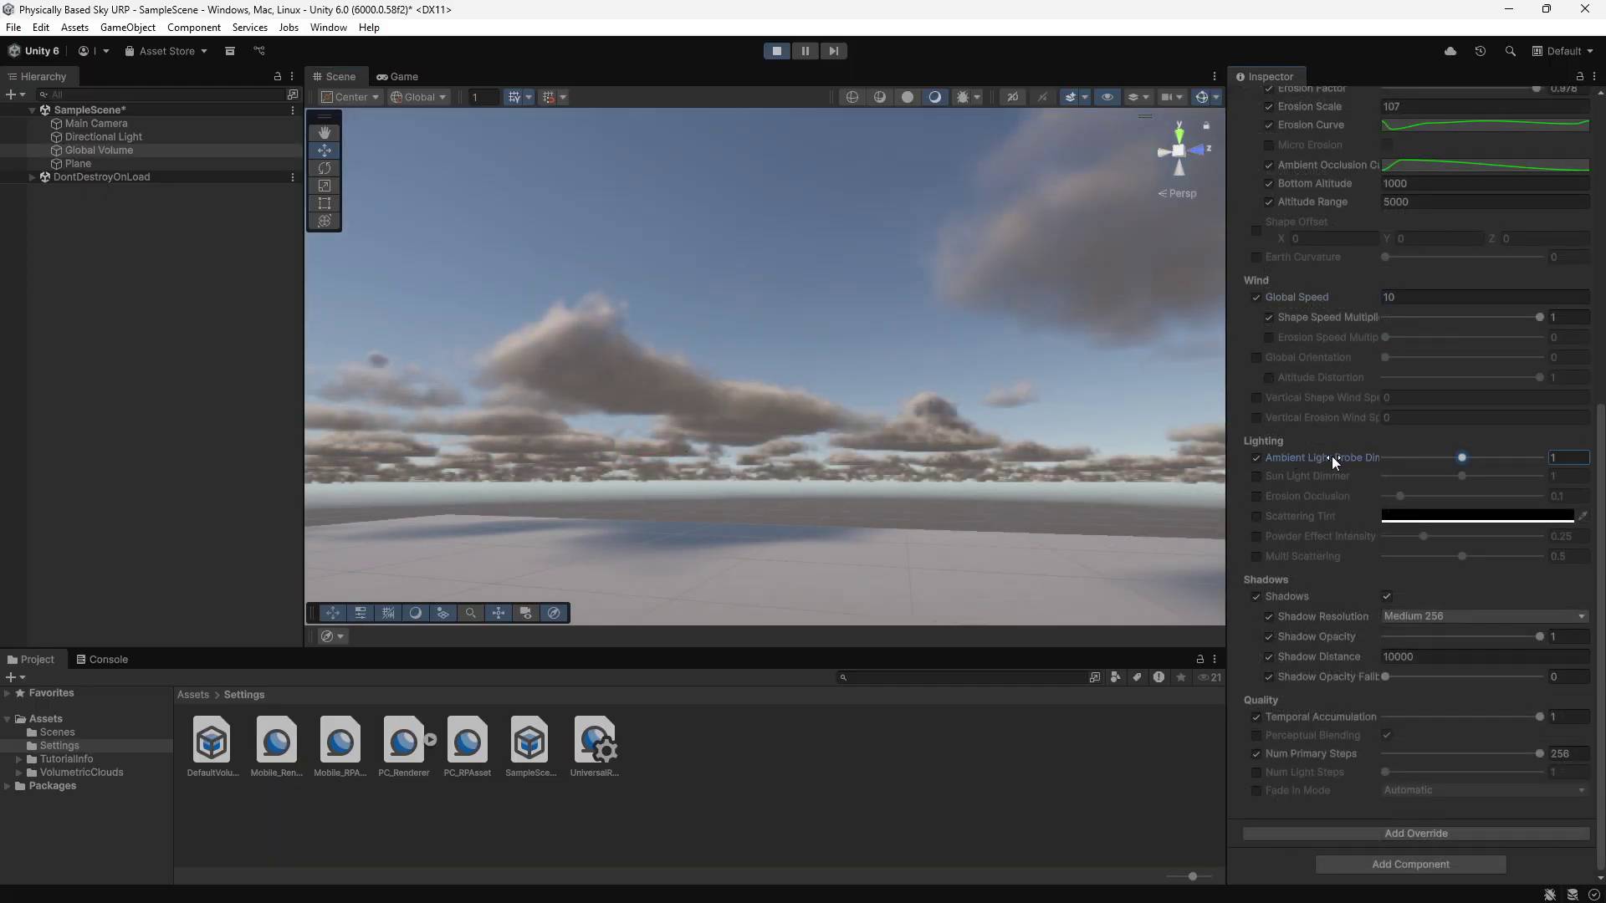
mouse_move(1462, 456)
left_mouse_down()
mouse_move(1368, 456)
mouse_move(1598, 459)
mouse_move(1363, 456)
mouse_move(1472, 457)
left_mouse_up()
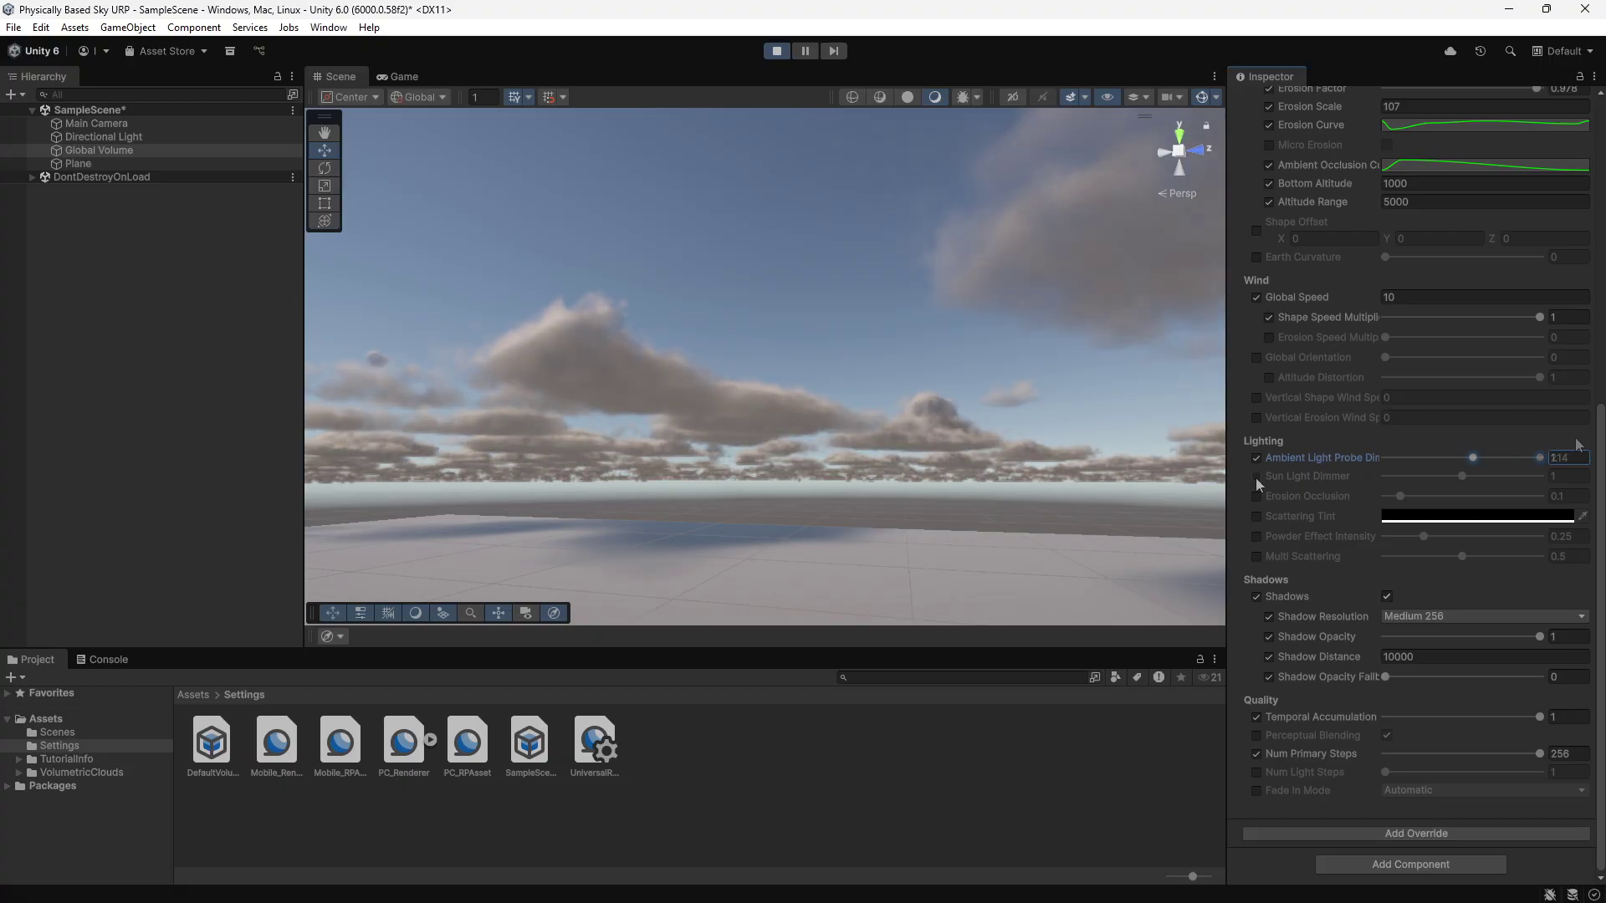
type("1")
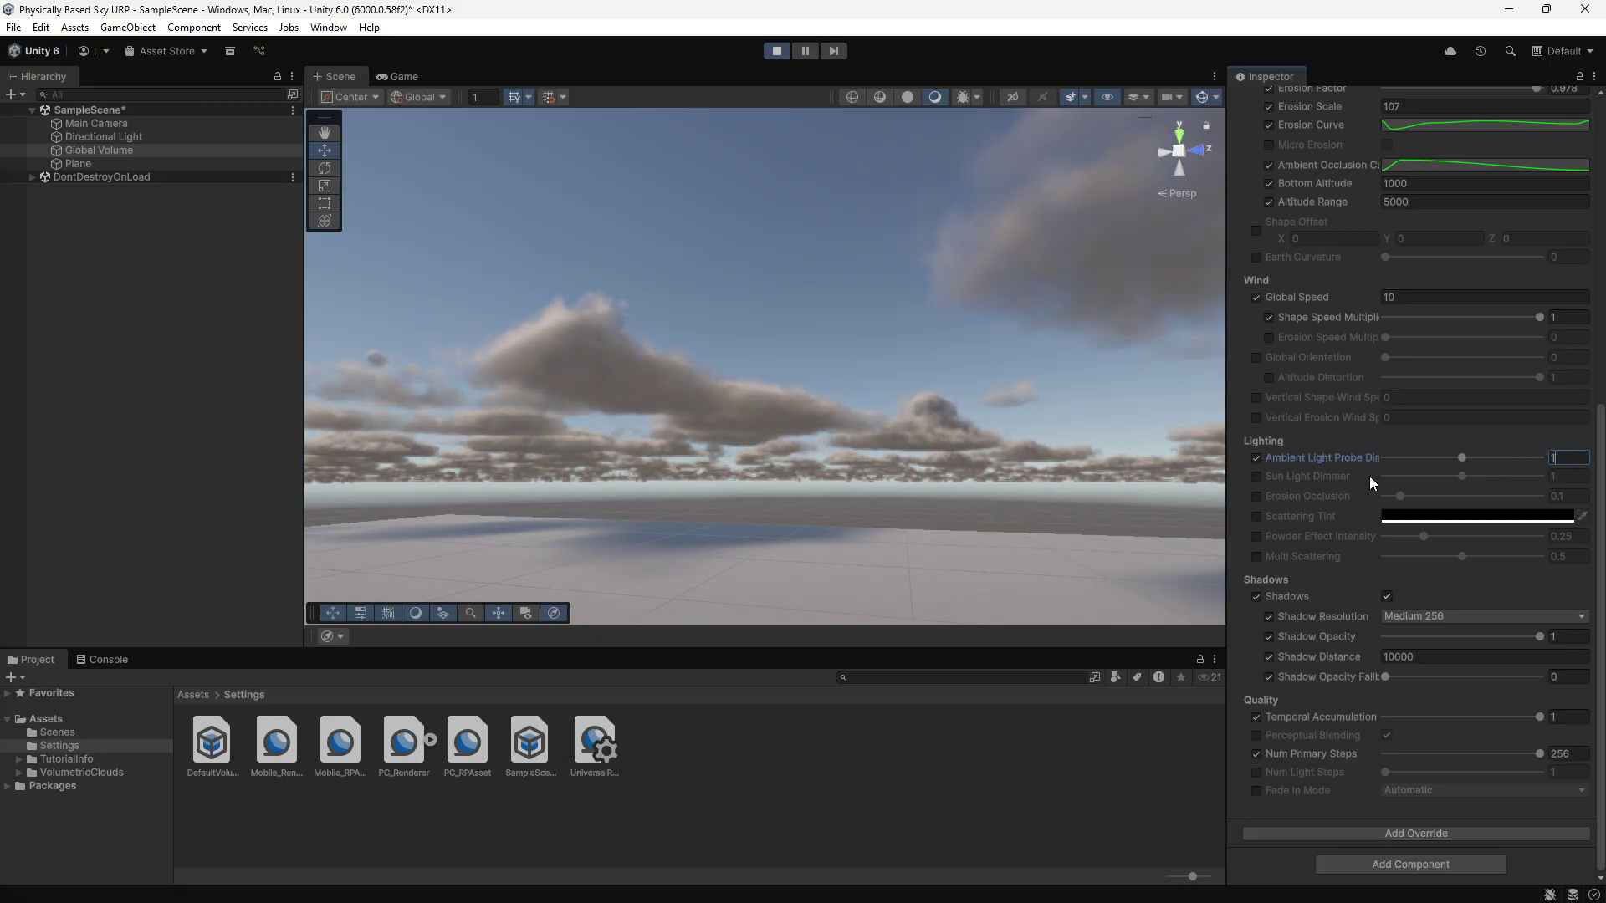
left_click(1256, 476)
mouse_move(1462, 475)
left_mouse_down()
mouse_move(1399, 475)
mouse_move(1545, 471)
mouse_move(1440, 478)
mouse_move(1527, 482)
left_mouse_up()
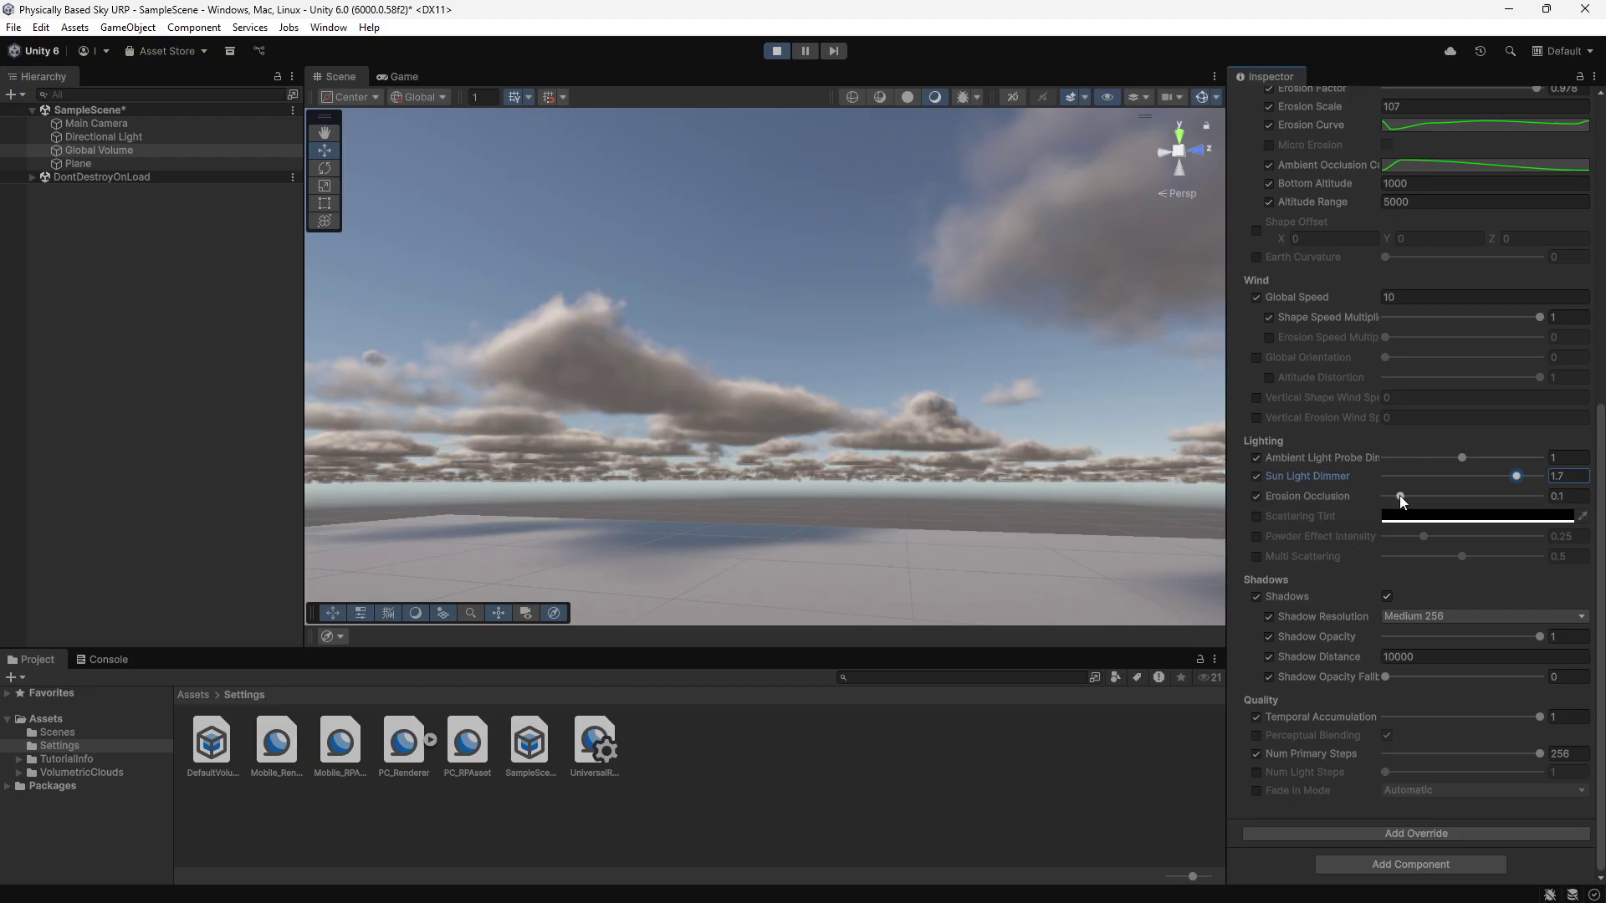
- Enable Erosion Occlusion and set it to 0.3
mouse_move(1399, 496)
left_mouse_down()
mouse_move(1532, 497)
mouse_move(1342, 483)
mouse_move(1588, 490)
mouse_move(1555, 495)
left_mouse_up()
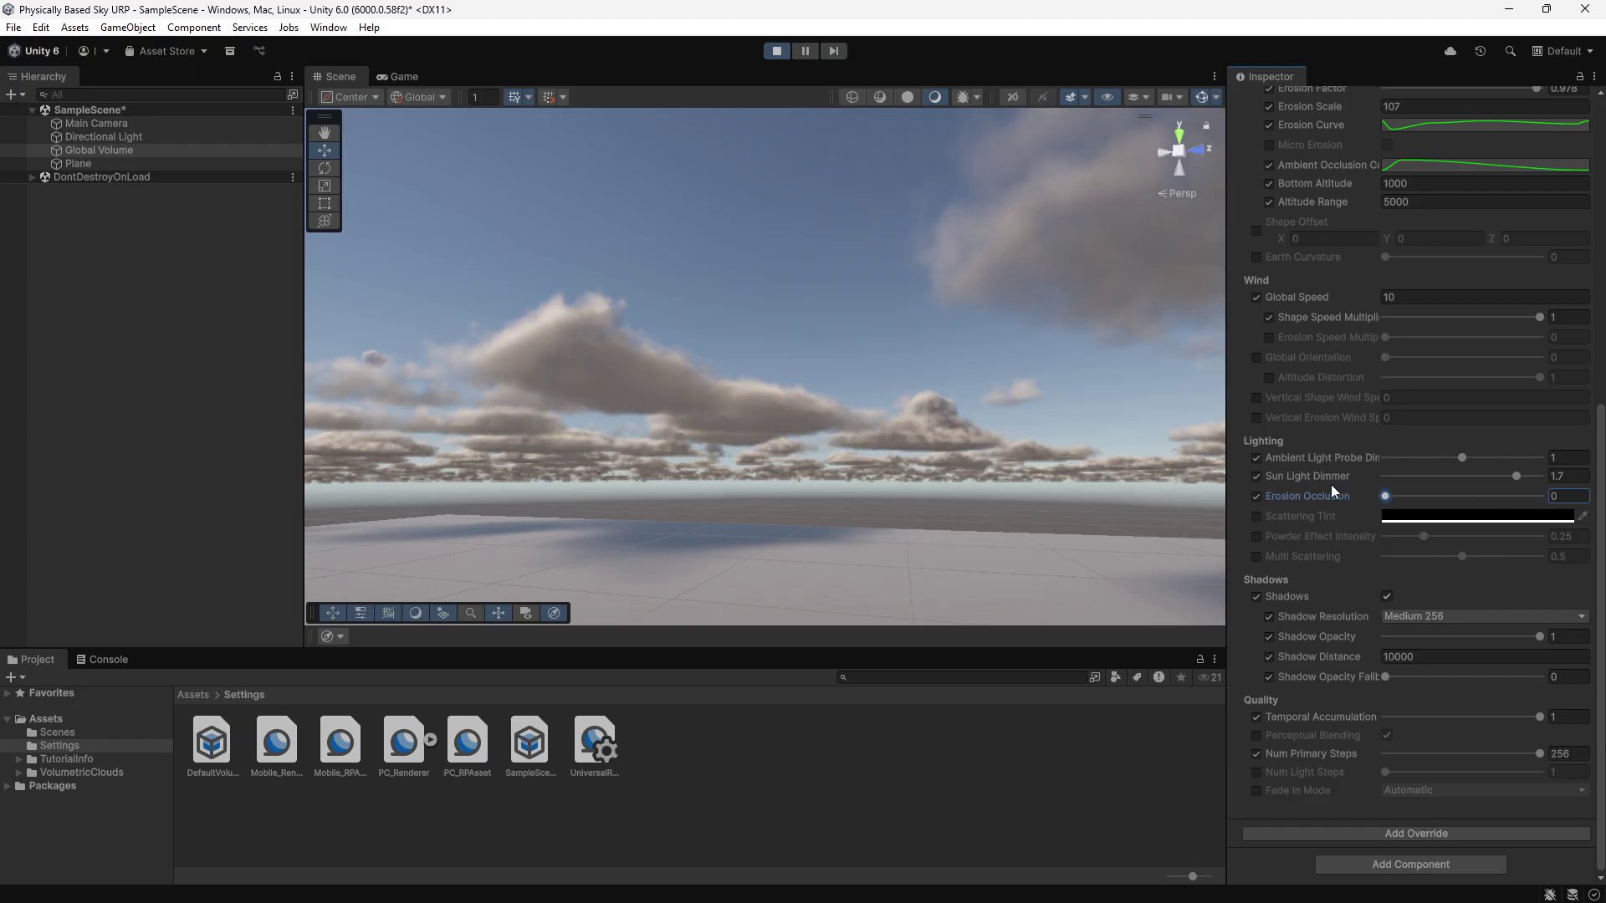
left_click(1570, 496)
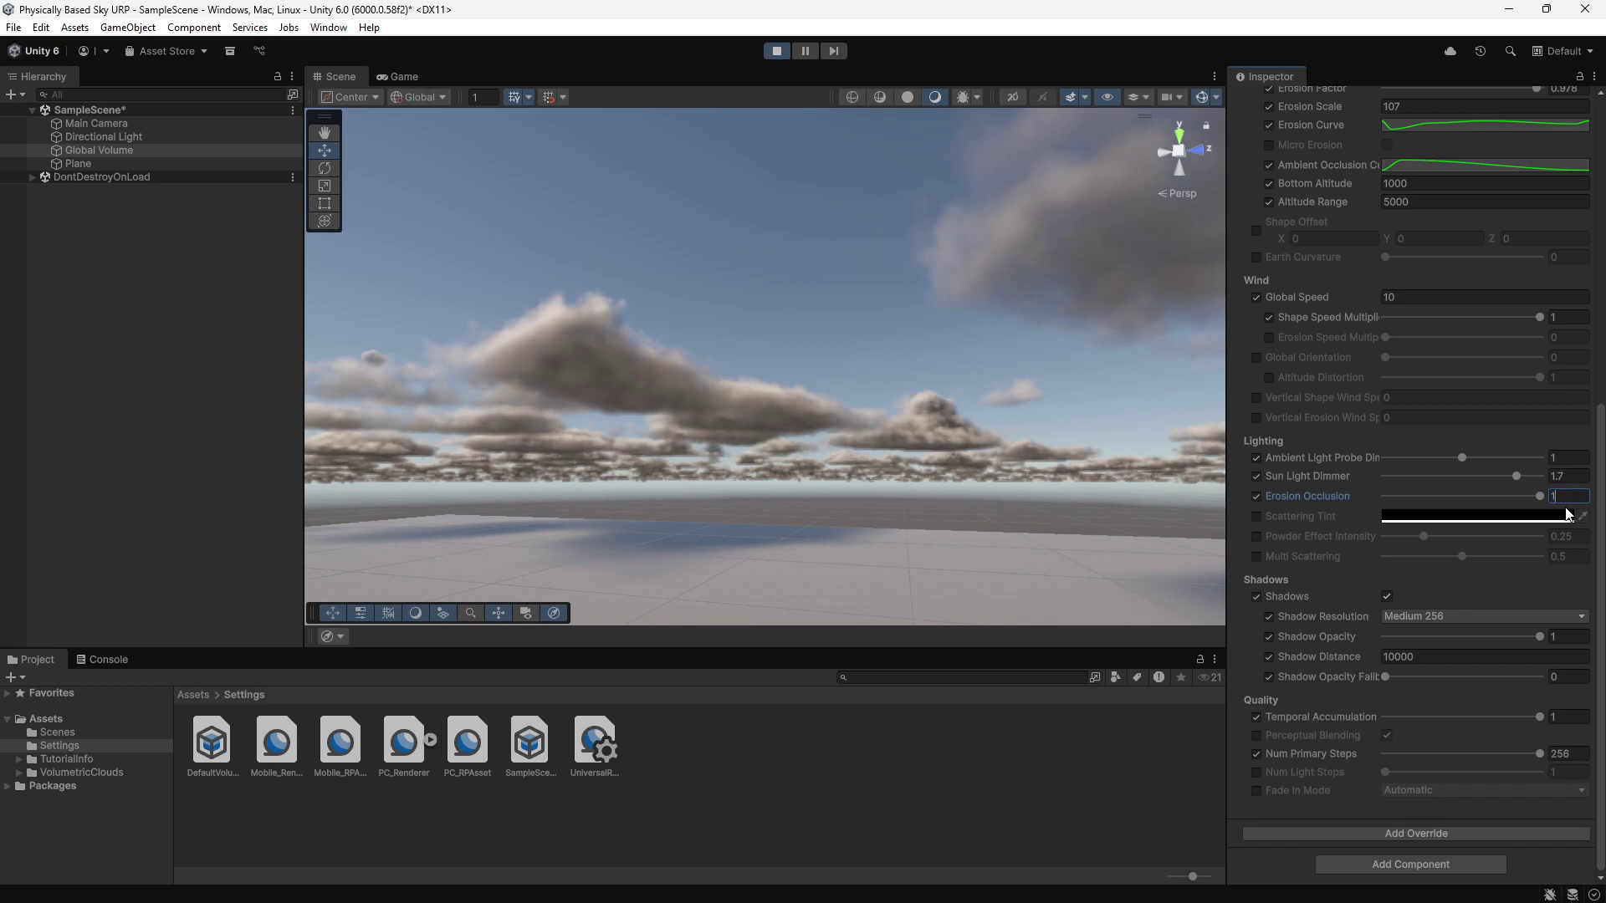
type(".5")
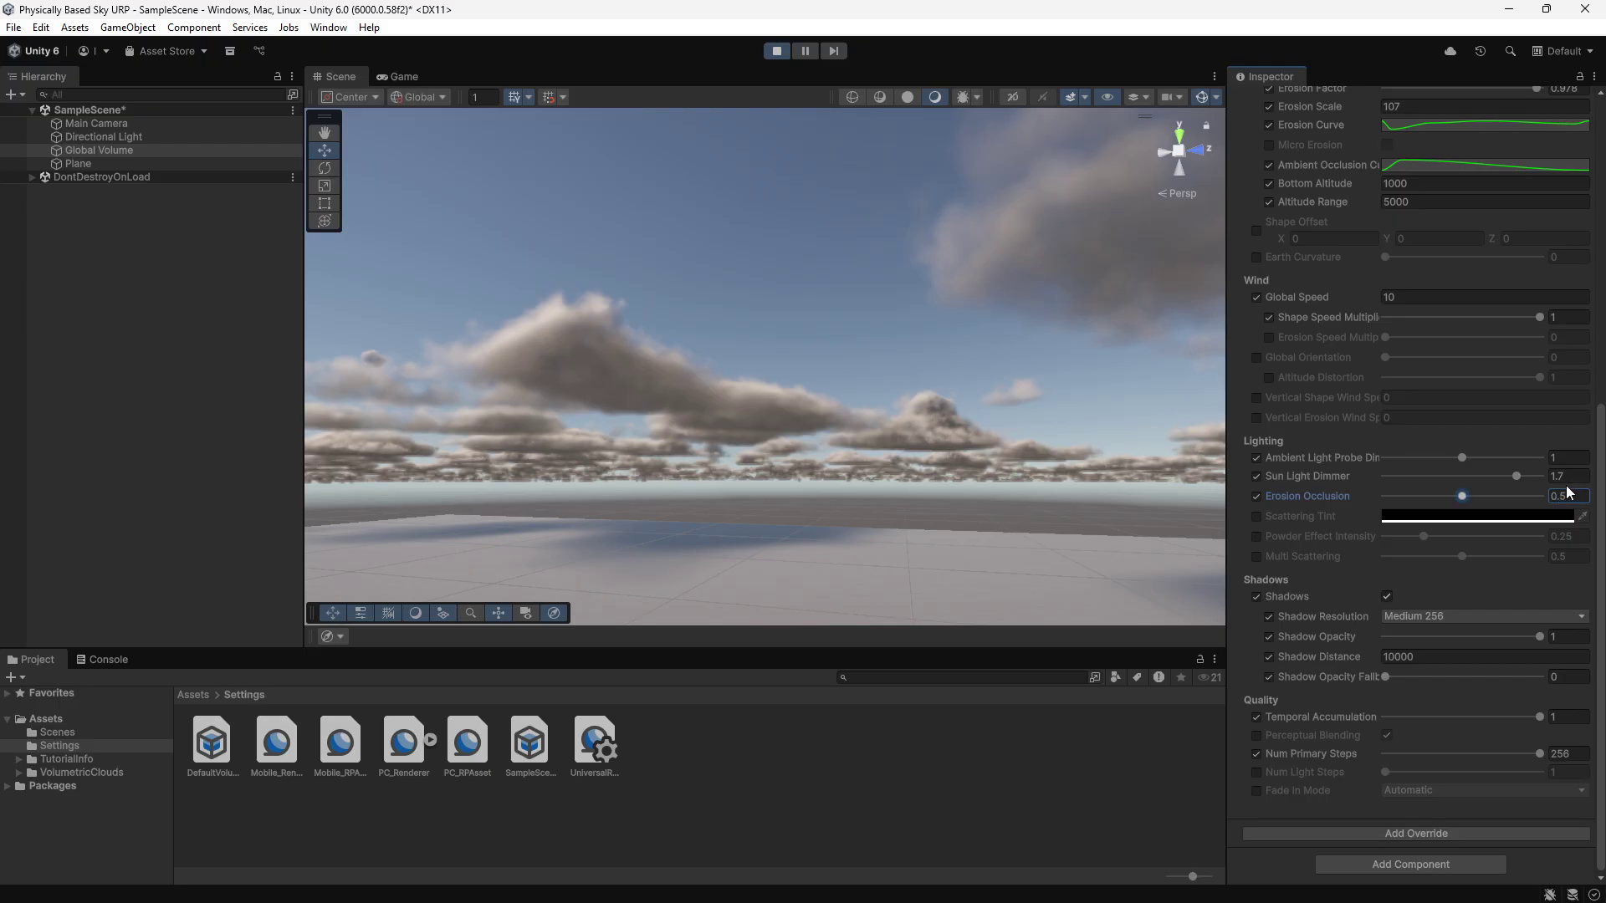
left_click(1570, 497)
type("0.3")
- Enable Scattering Tint and pick an orange tint, sweeping the hue from red to orange
left_click(1256, 516)
left_click(1412, 520)
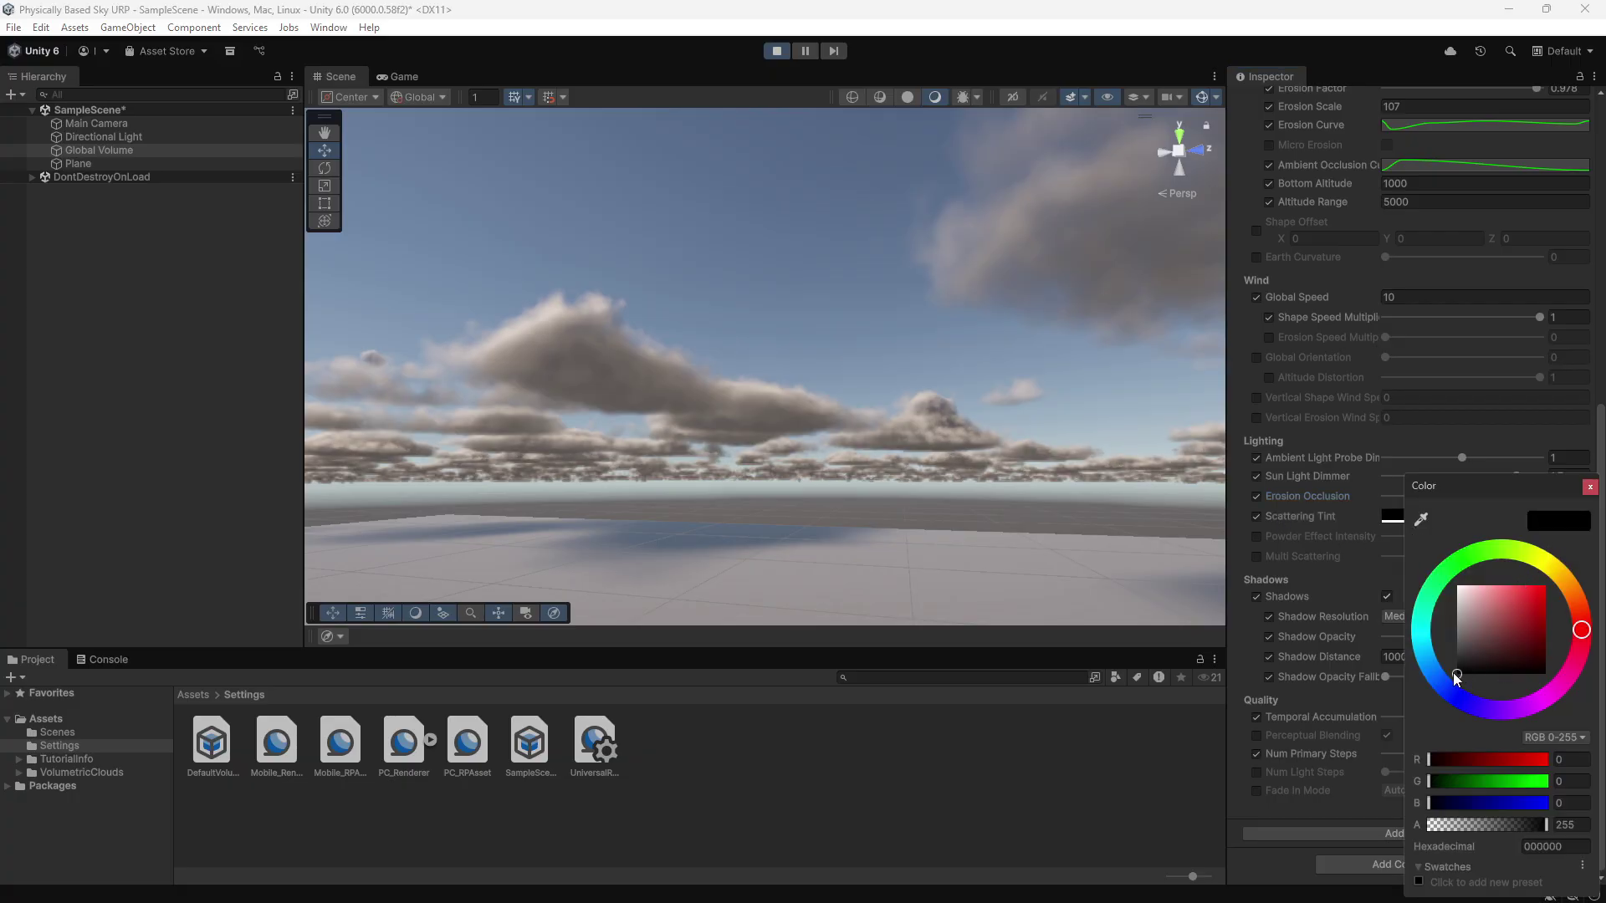
left_click_drag(1456, 676, 1529, 586)
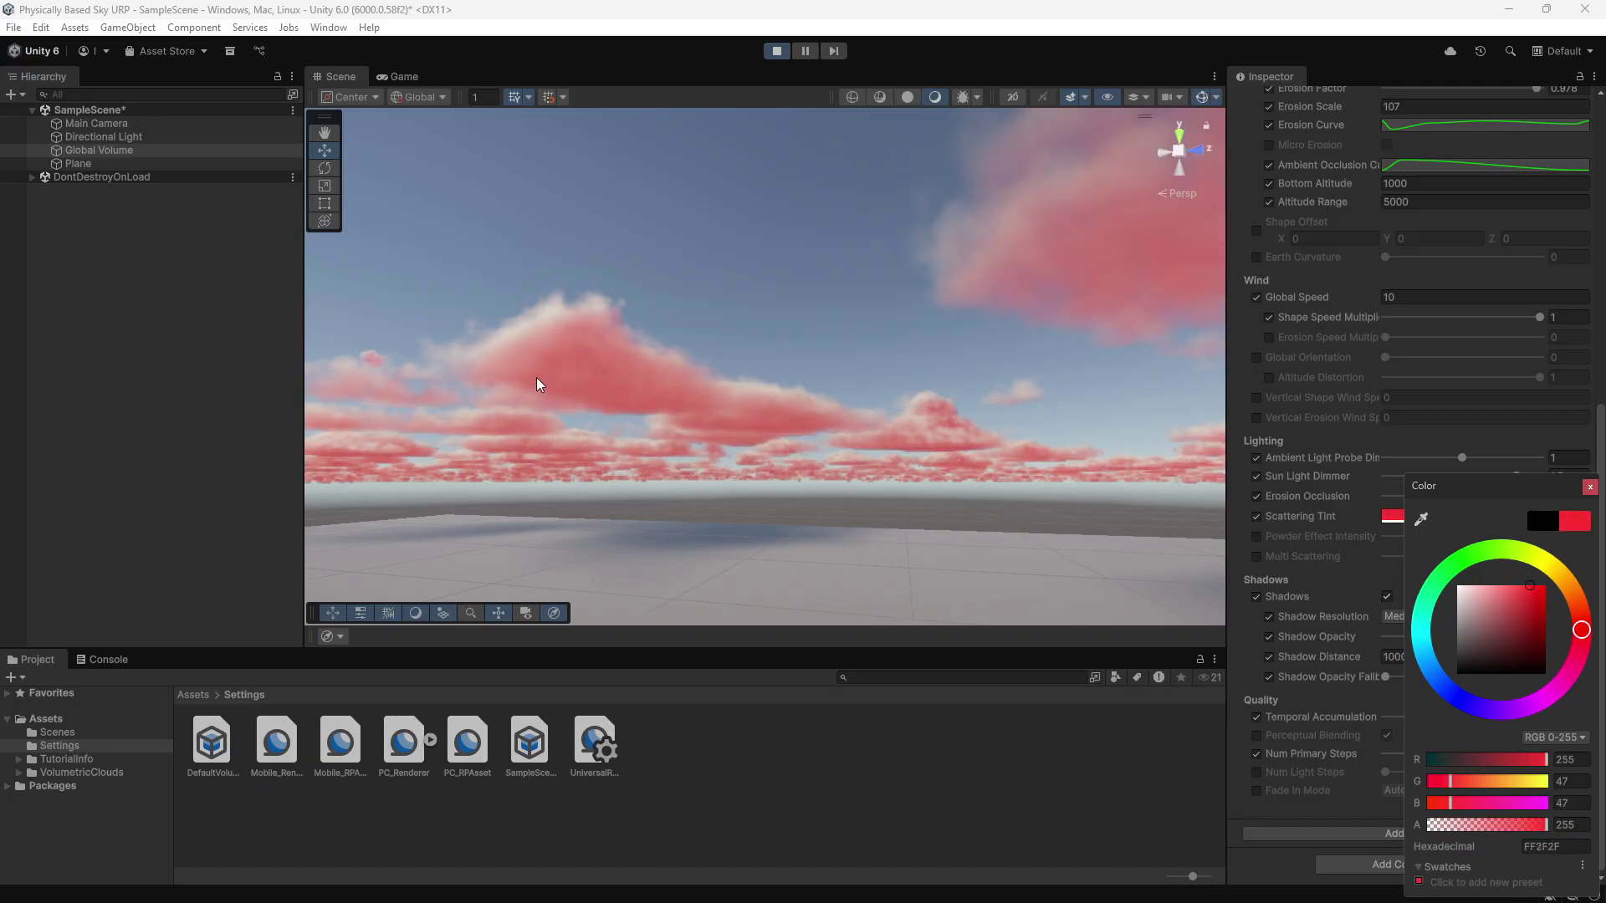
mouse_move(1519, 555)
left_mouse_down()
mouse_move(1550, 725)
mouse_move(1449, 538)
mouse_move(1575, 597)
mouse_move(1531, 549)
left_mouse_up()
- Cancel the orange tint and leave Powder Effect Intensity without an override
key("Escape")
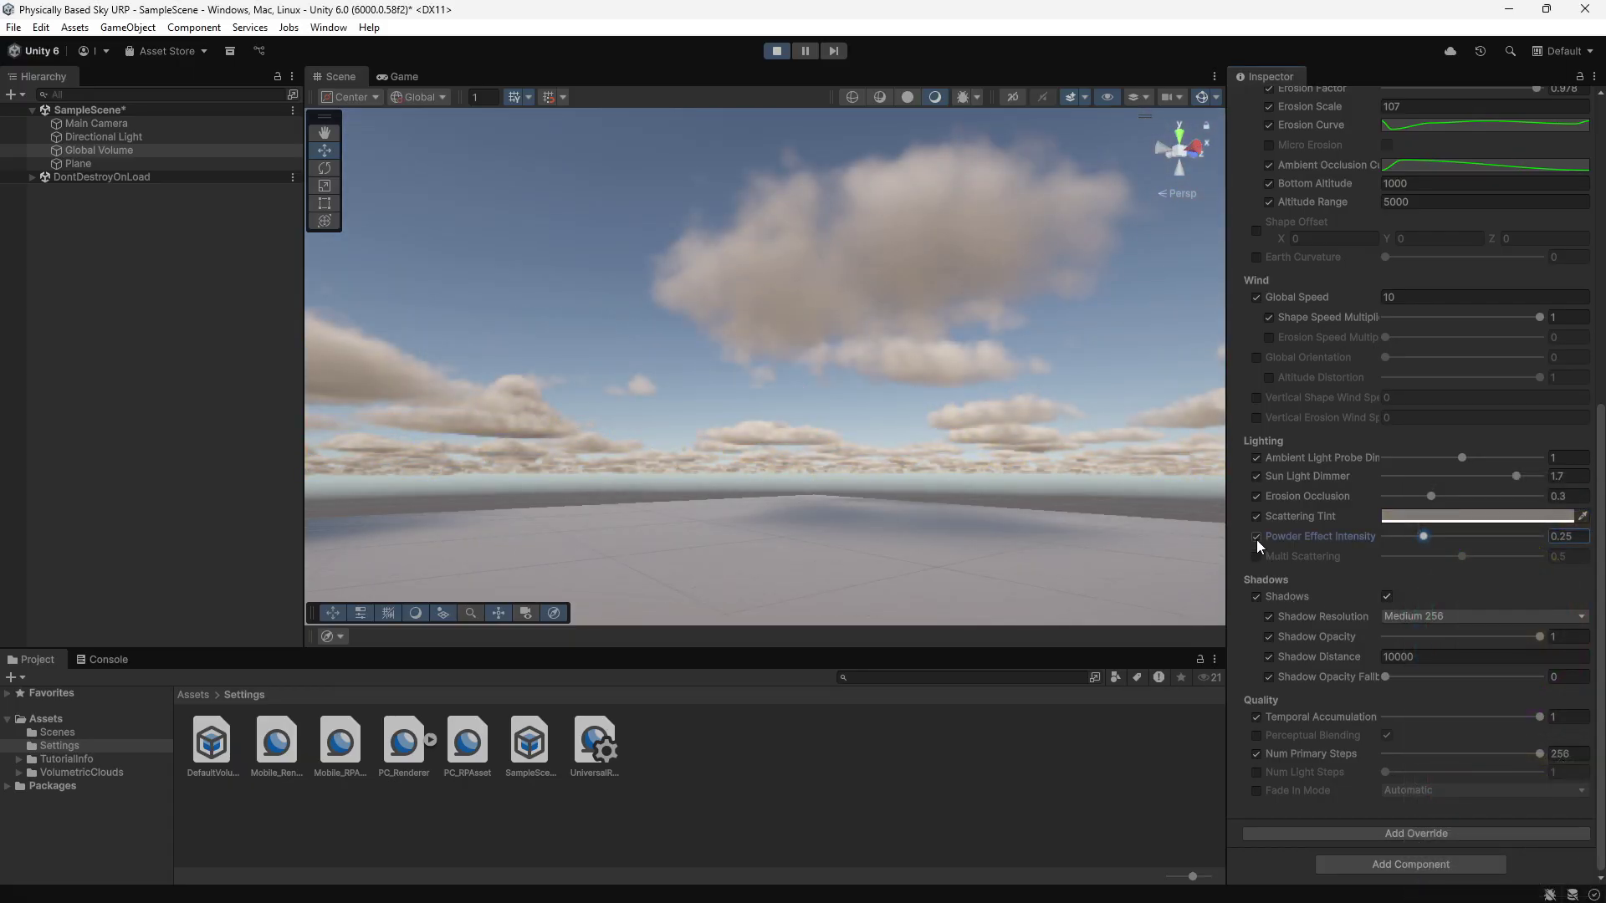
mouse_move(1423, 536)
left_mouse_down()
mouse_move(1562, 536)
mouse_move(1332, 528)
mouse_move(1539, 534)
left_mouse_up()
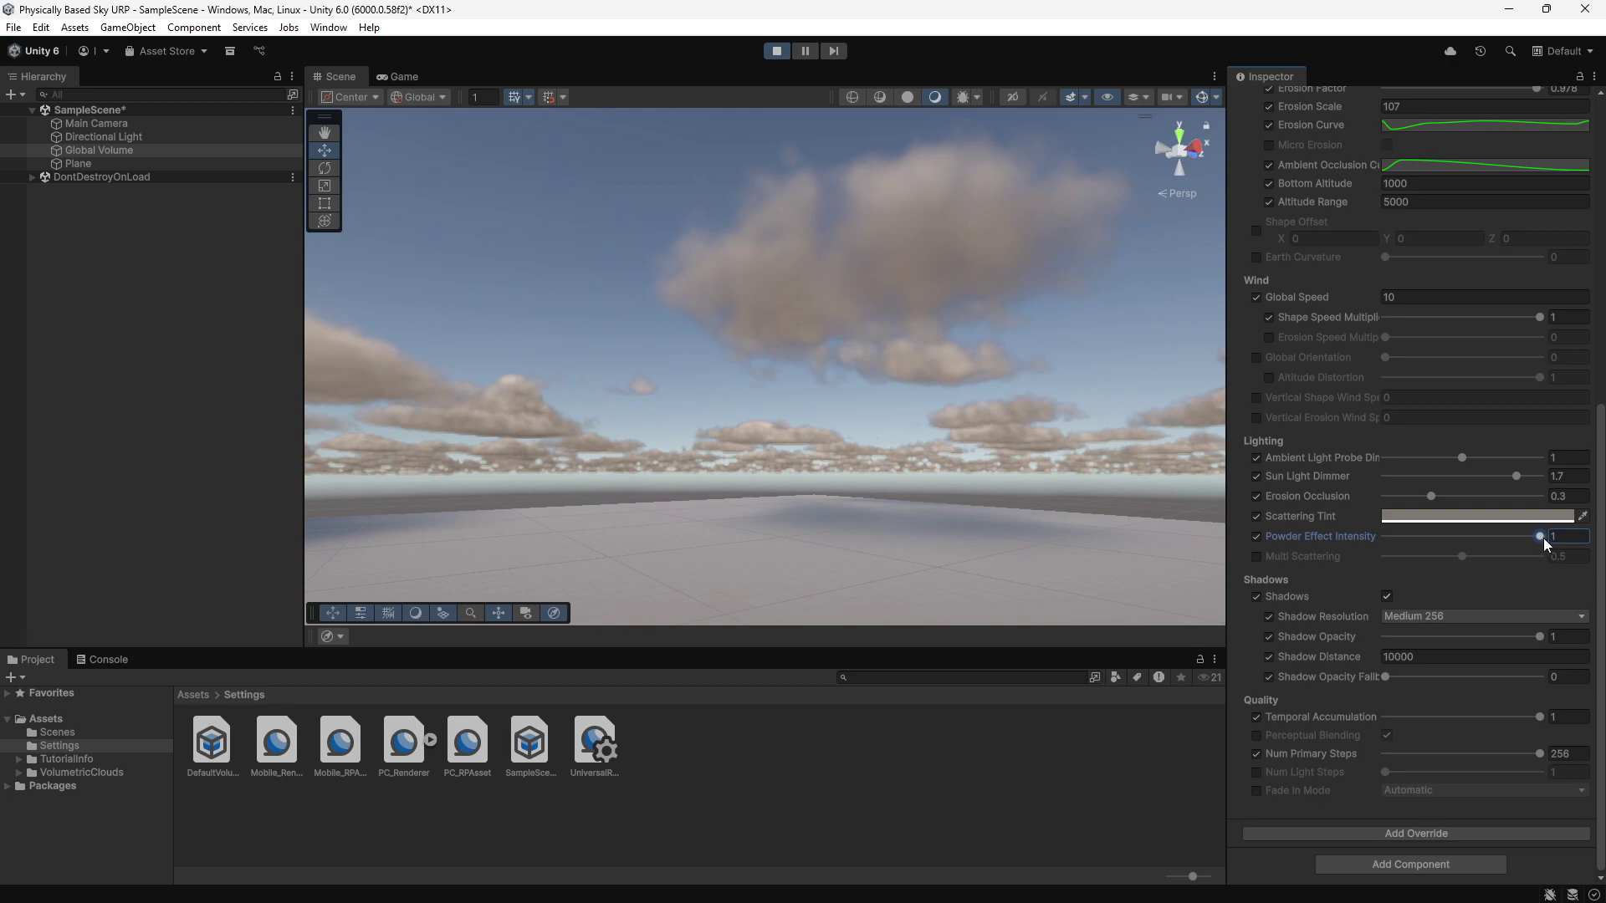
left_click(1255, 536)
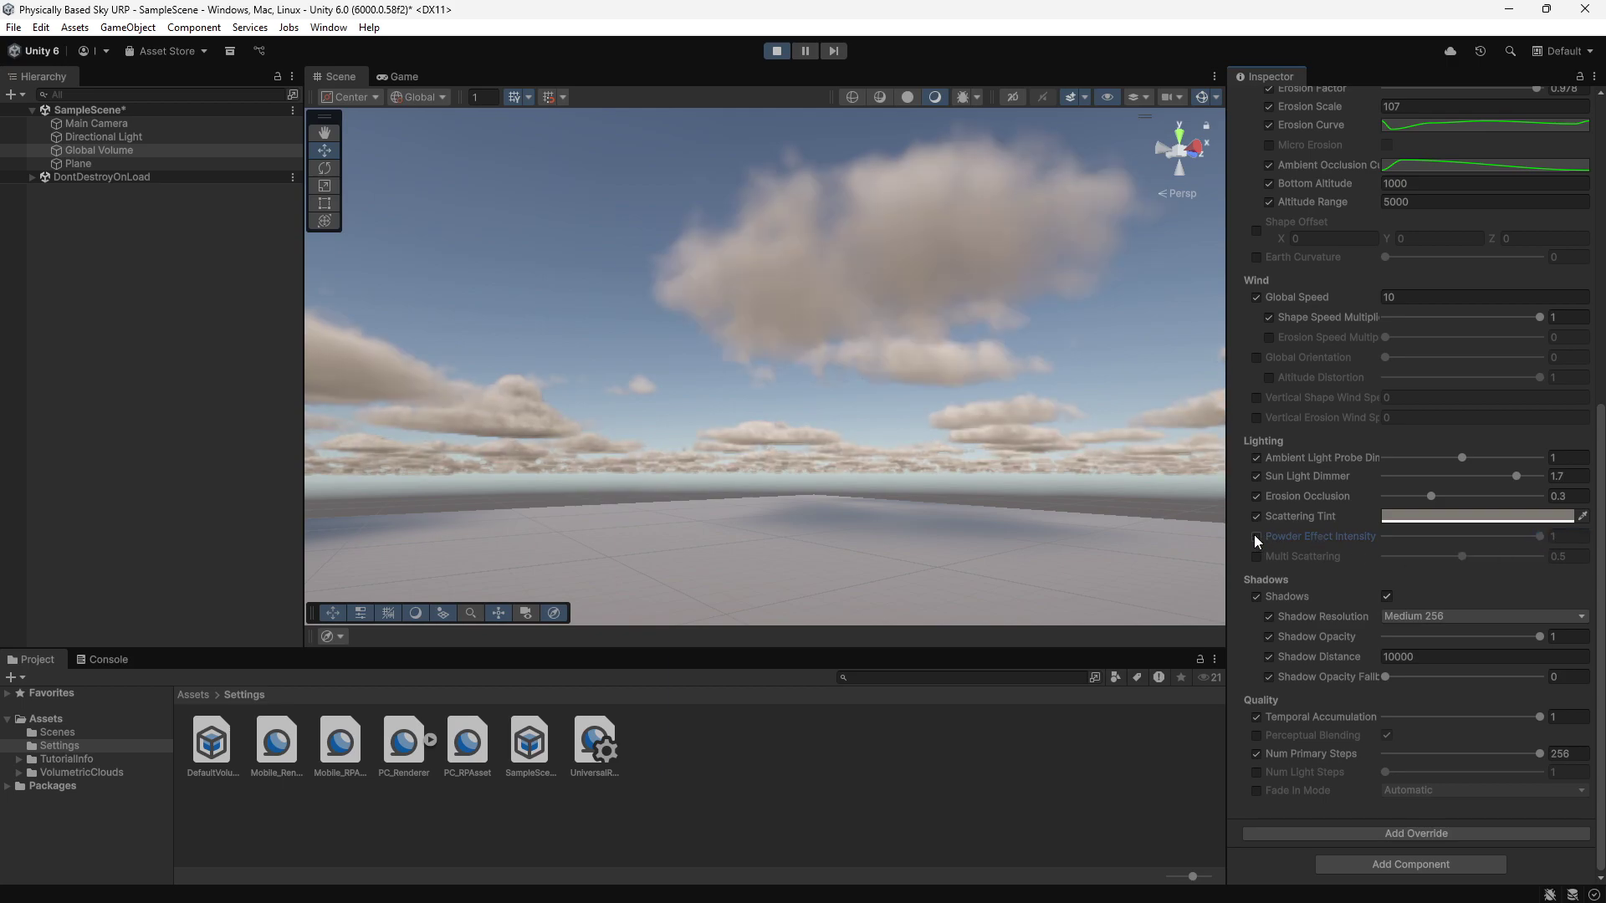
- Enable Multi Scattering and keep its amount at 0.5
left_click(1257, 556)
left_click_drag(1462, 554, 1427, 542)
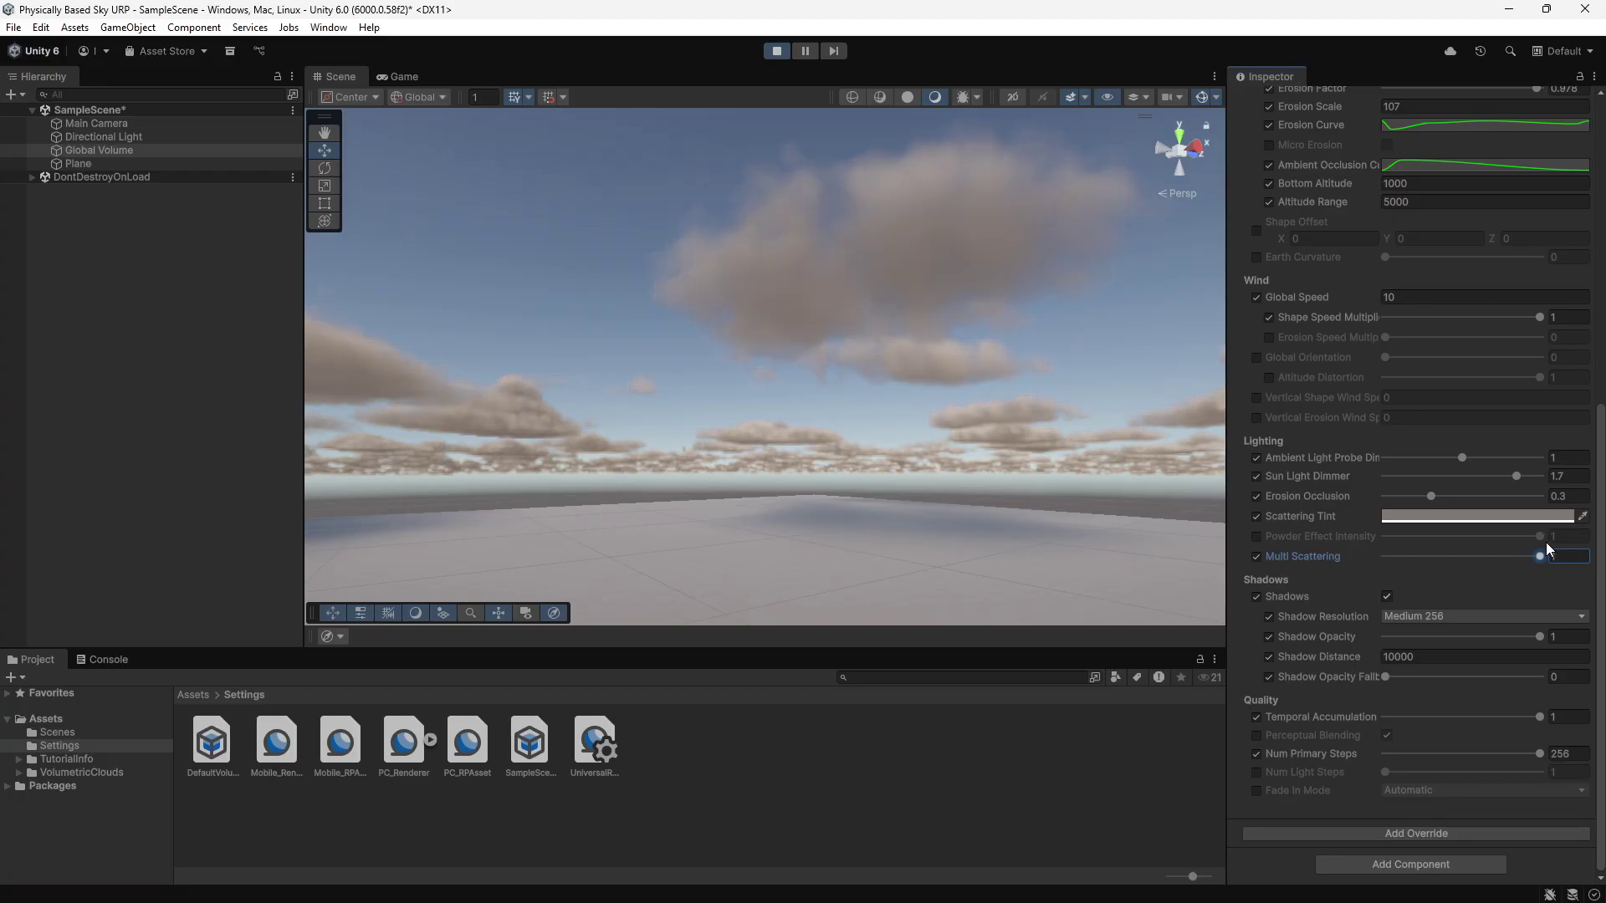
mouse_move(1427, 543)
left_mouse_down()
mouse_move(1493, 537)
mouse_move(1377, 534)
left_mouse_up()
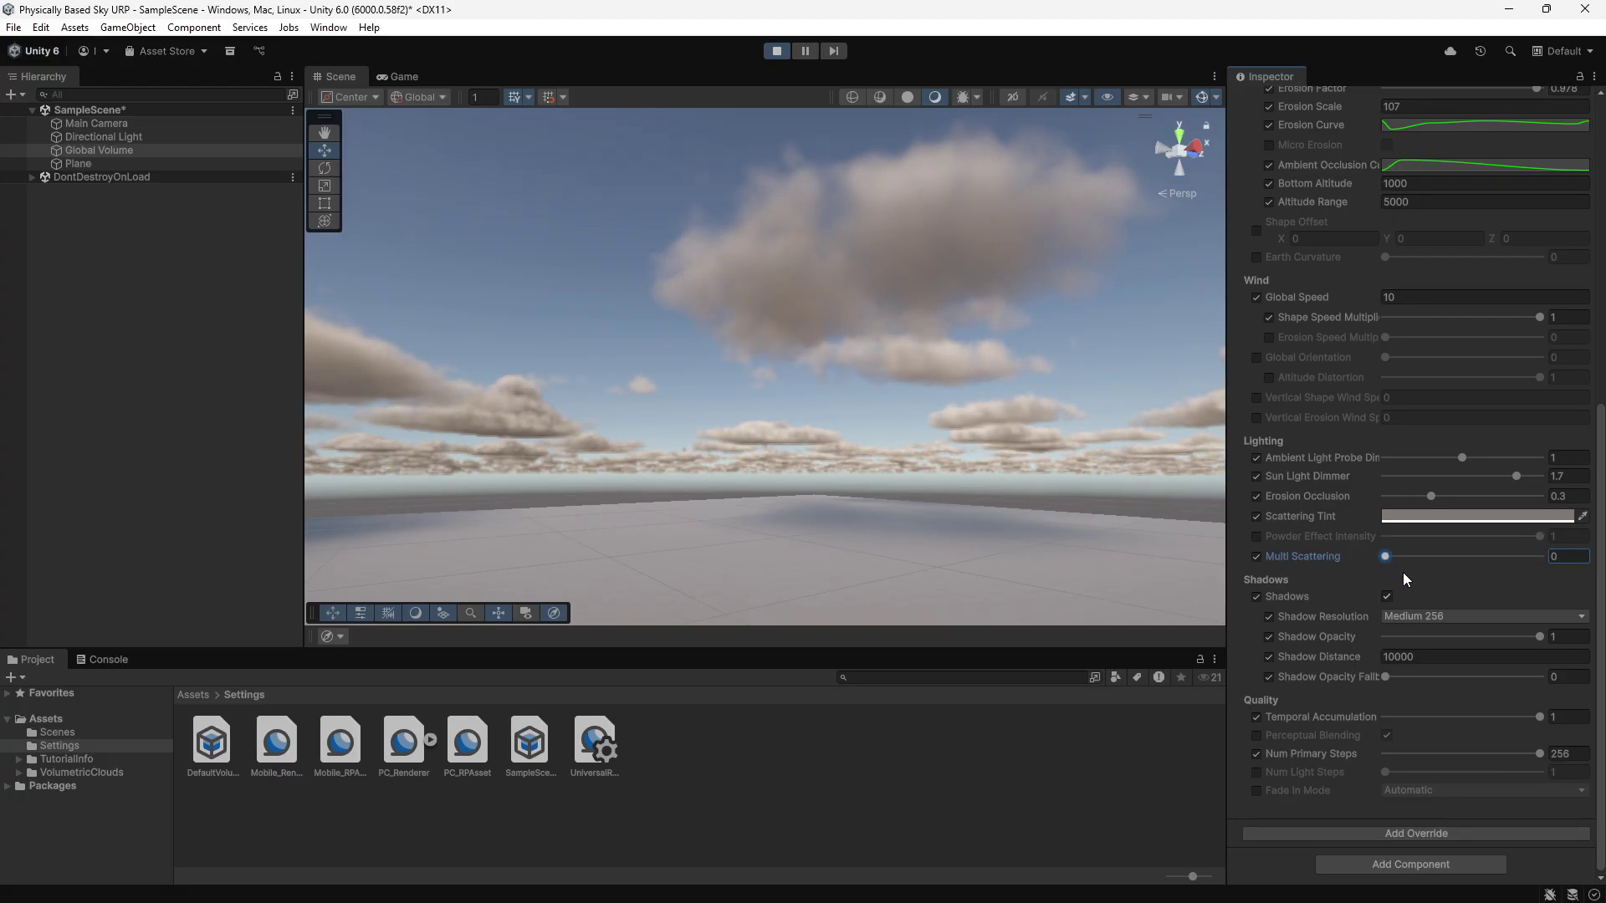
key("ctrl+z")
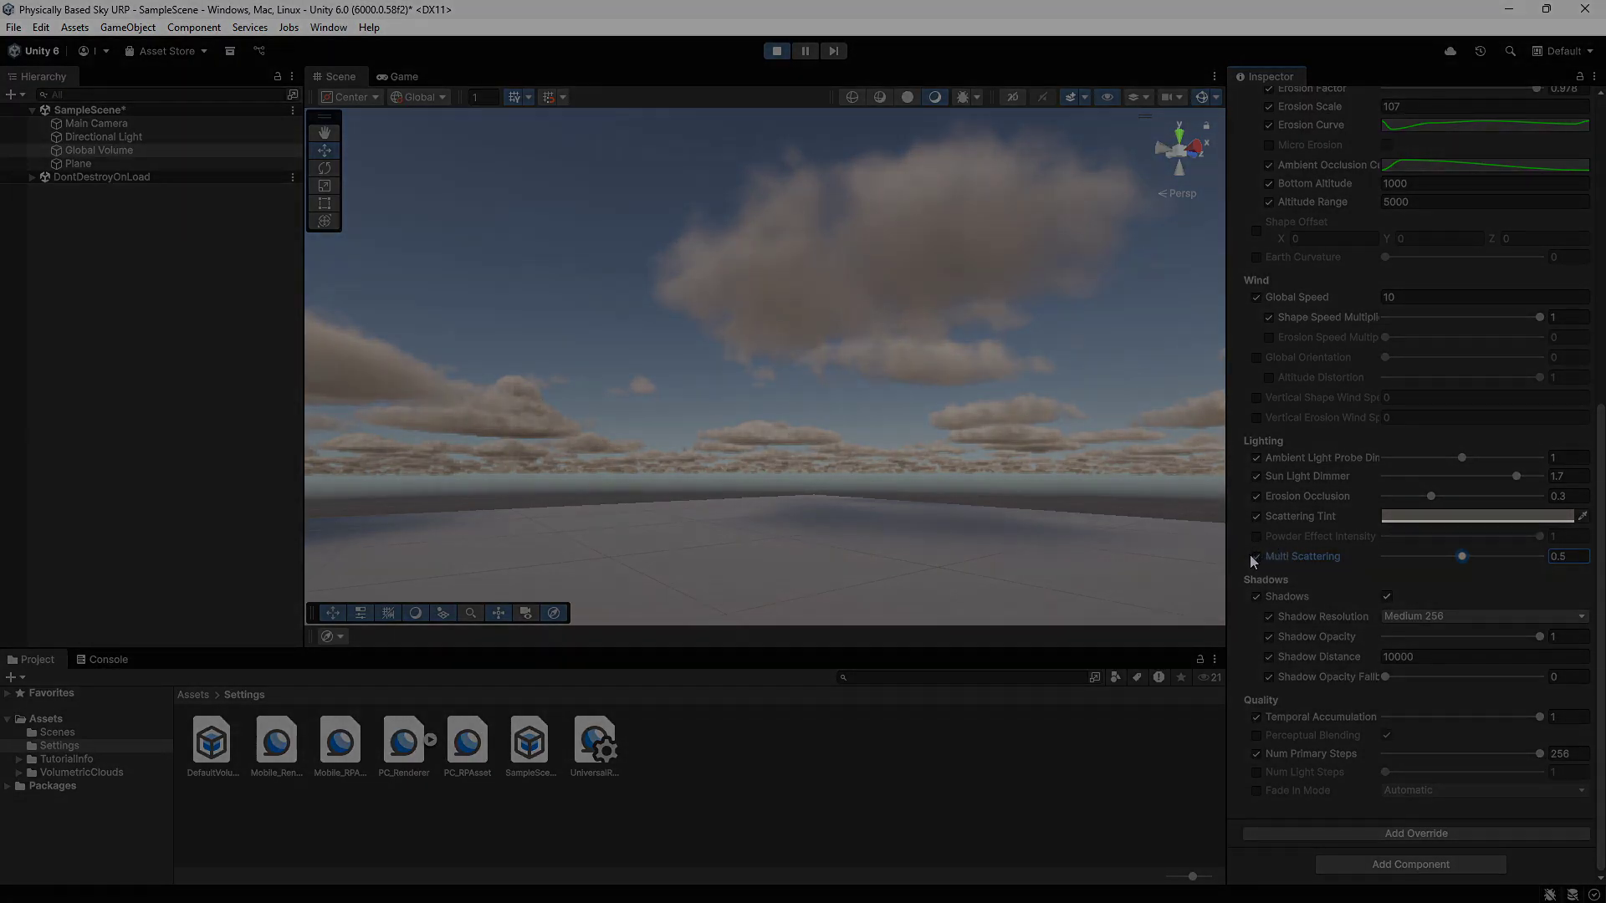